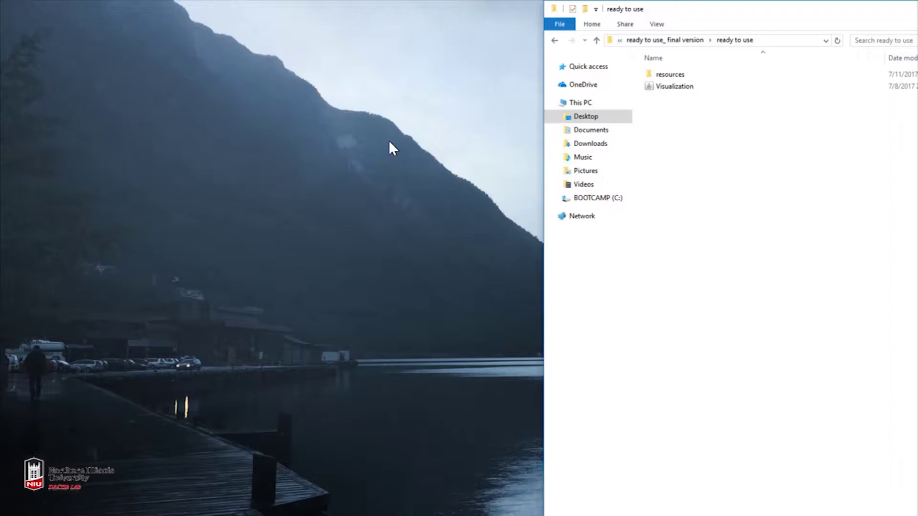
# Launch the Visualization program from the ready to use folder and move its window aside
pyautogui.doubleClick(684, 90)
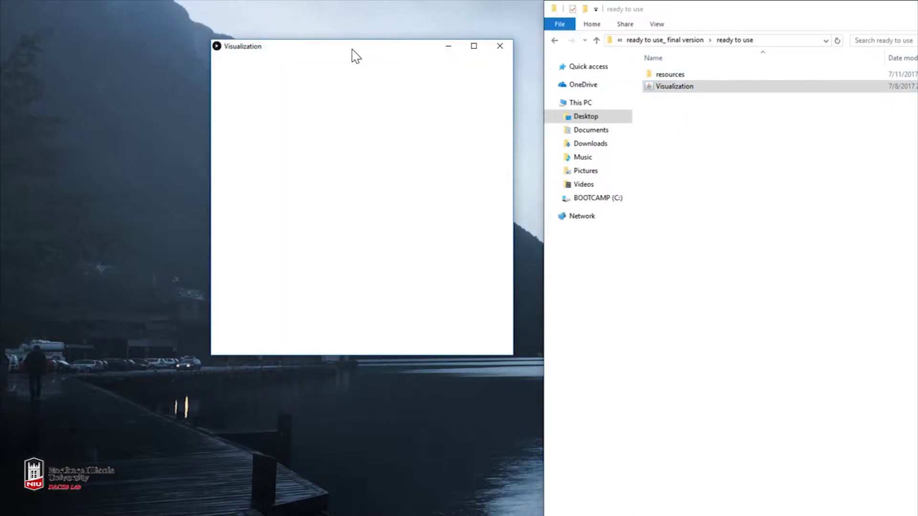
pyautogui.moveTo(352, 50); pyautogui.dragTo(183, 29)
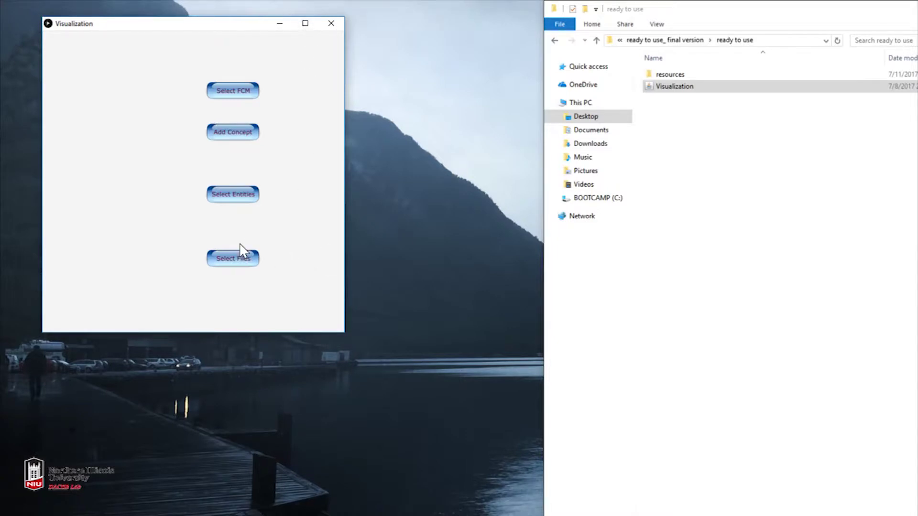
# Load all documents in the docs folder by choosing the file 1.2.Calgary.A.1.1
pyautogui.moveTo(237, 261)
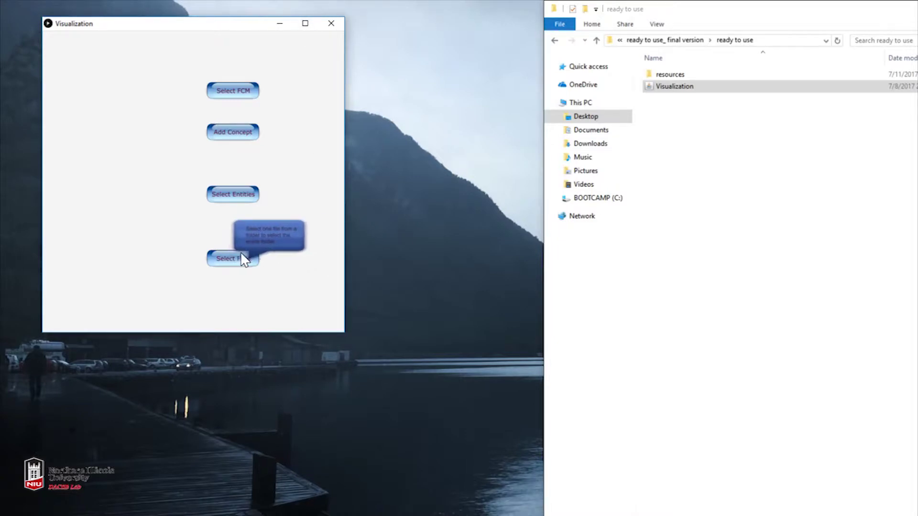
pyautogui.click(244, 261)
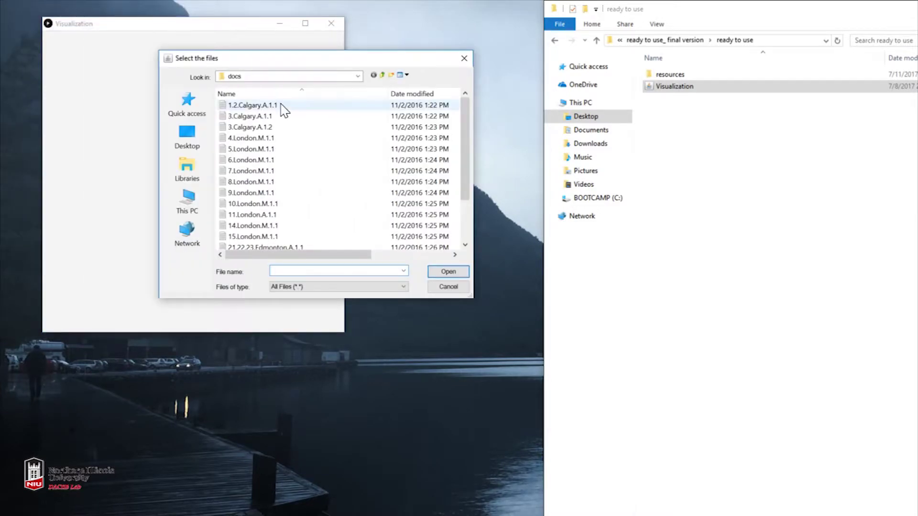
pyautogui.click(287, 106)
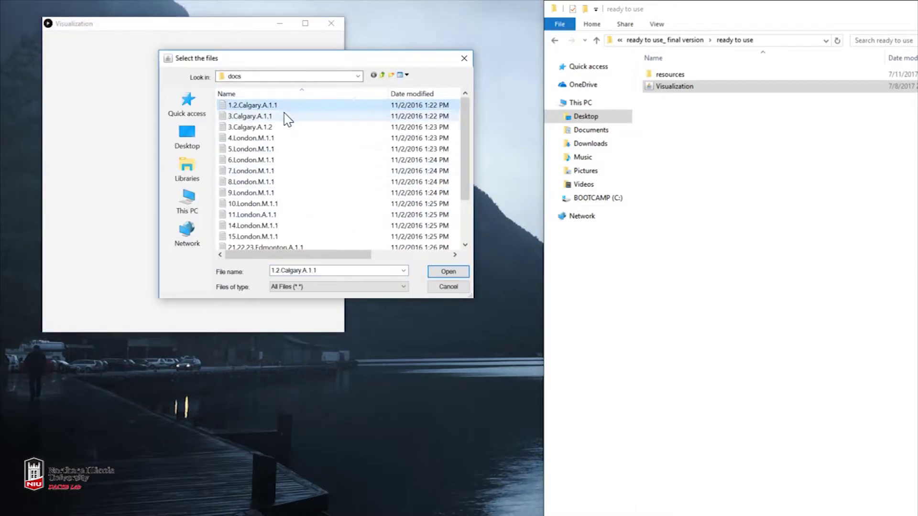
pyautogui.click(358, 76)
pyautogui.click(252, 196)
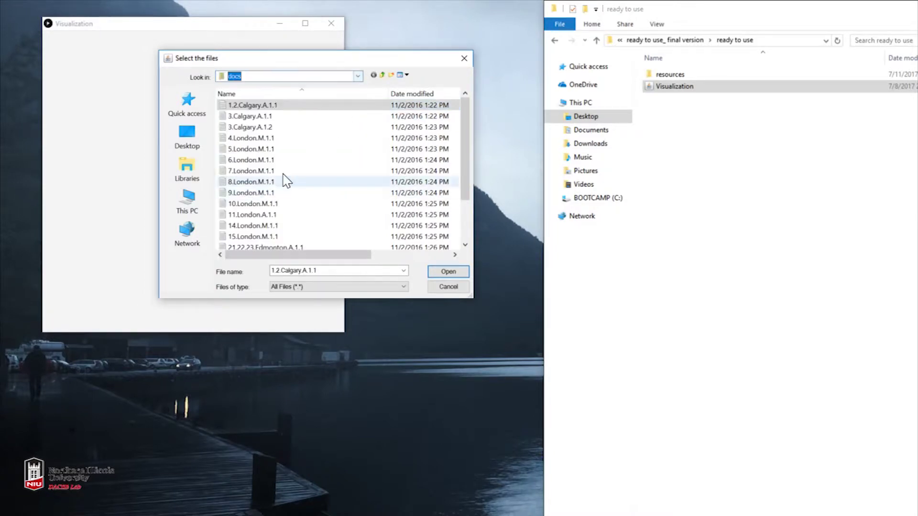
pyautogui.click(448, 272)
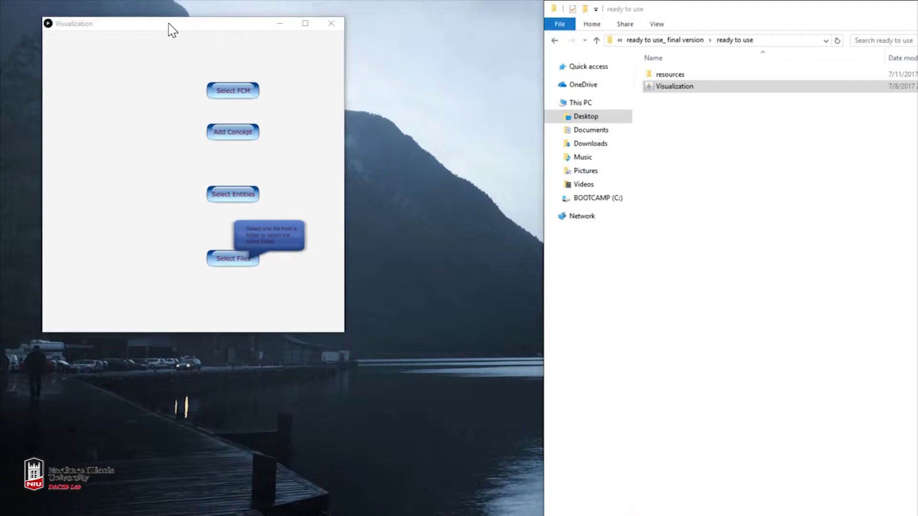
# Move the Visualization window into the corner of the desktop and maximize it
pyautogui.moveTo(162, 32)
pyautogui.mouseDown()
pyautogui.moveTo(134, 19)
pyautogui.moveTo(153, 29)
pyautogui.mouseUp()
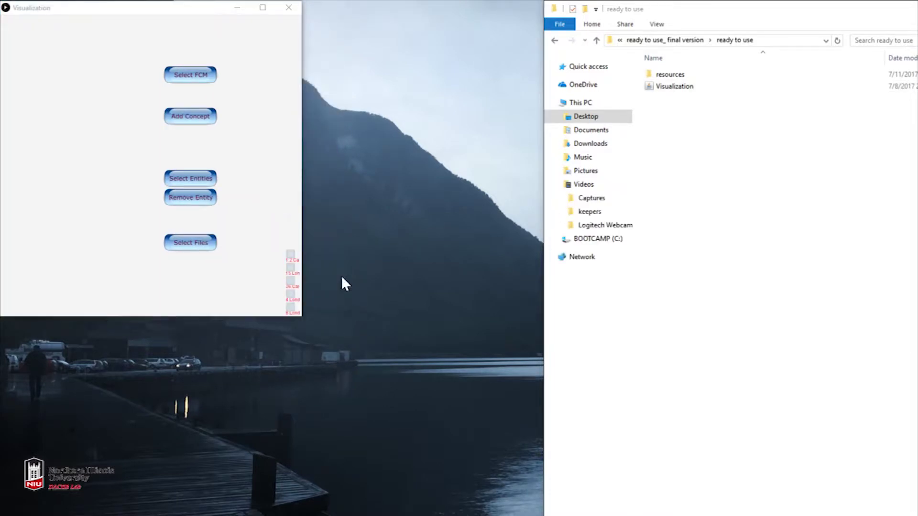
pyautogui.click(281, 211)
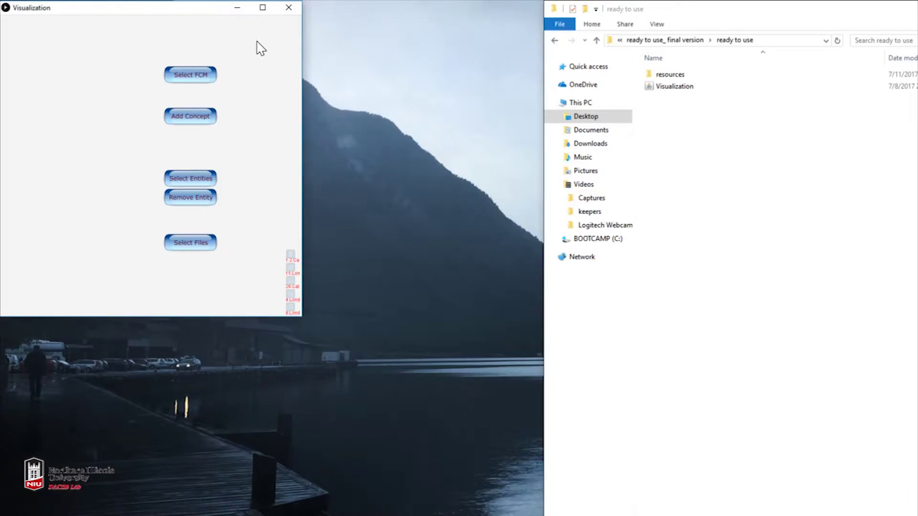
pyautogui.click(263, 7)
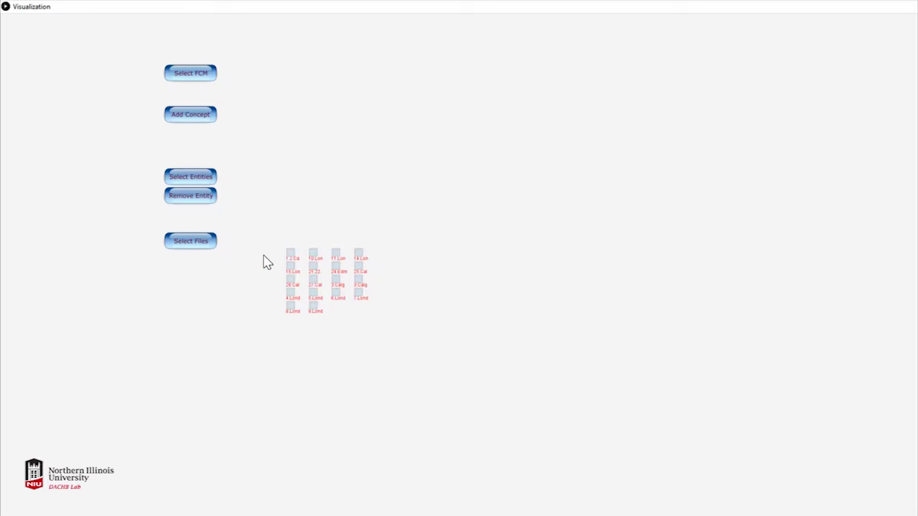
# Add waist and circumference as entities from the suggested terms of the 1.2.Calgary document
pyautogui.click(291, 253)
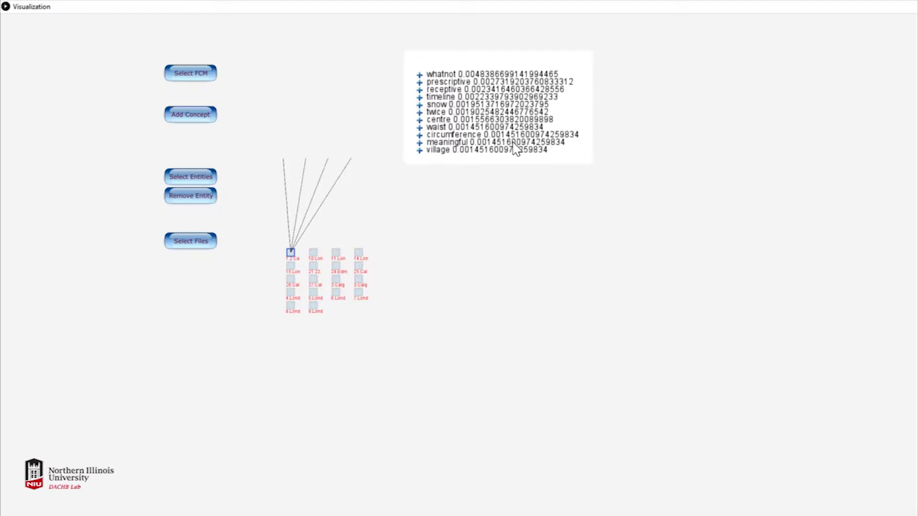
pyautogui.click(420, 129)
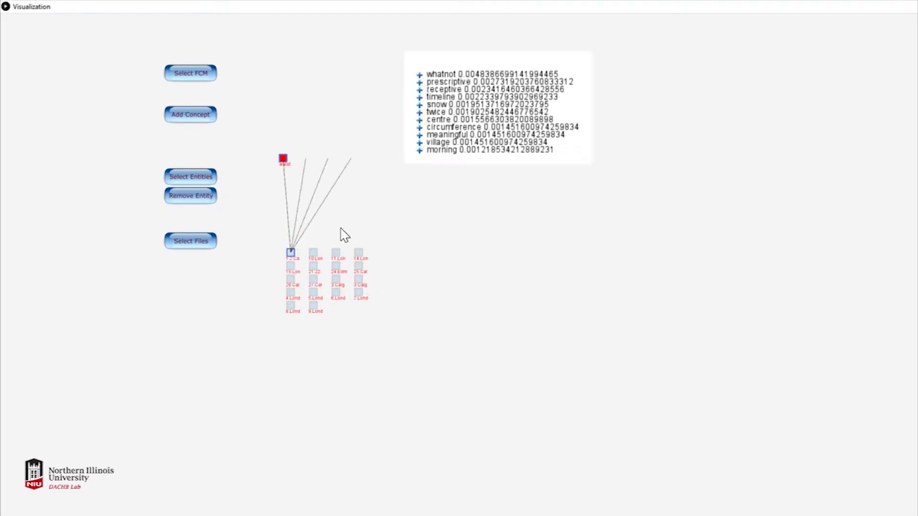
pyautogui.click(420, 128)
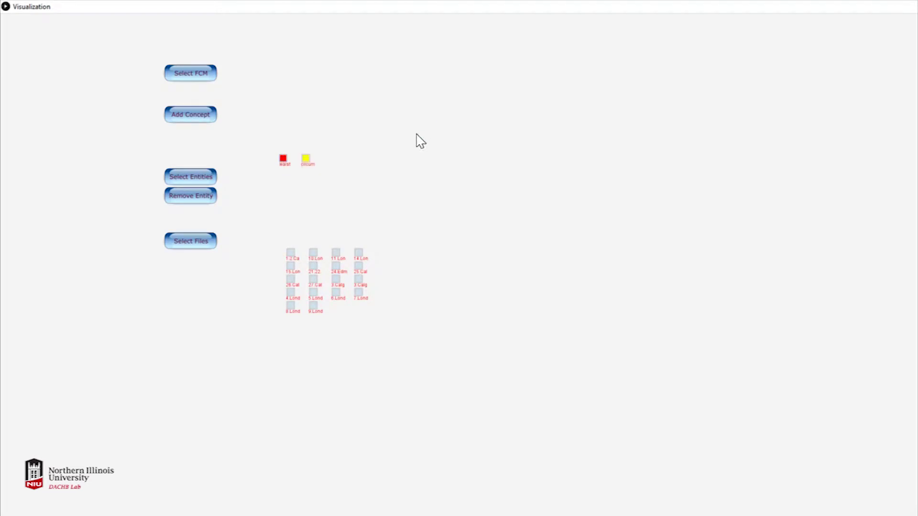
# Add the curric, sweetener and artifi terms as entities and show the documents linked to the curric entity
pyautogui.click(291, 252)
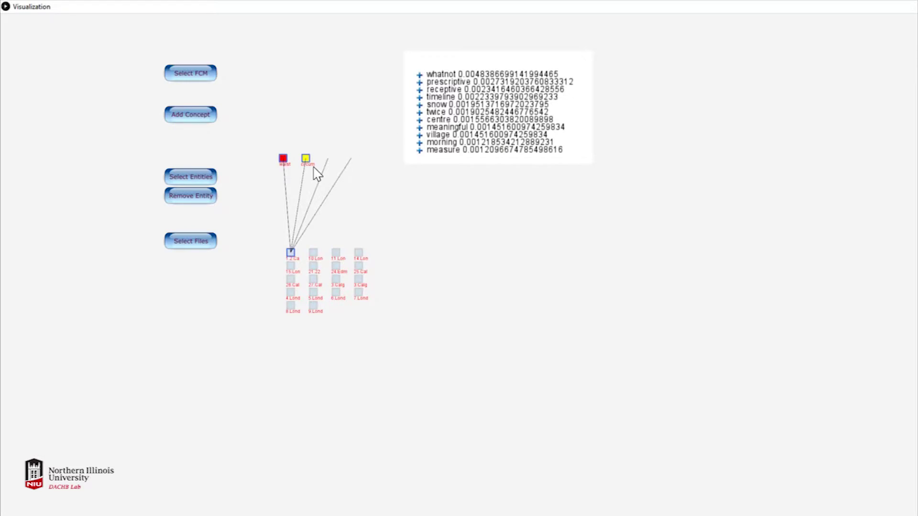
pyautogui.moveTo(311, 165)
pyautogui.click(429, 83)
pyautogui.click(330, 159)
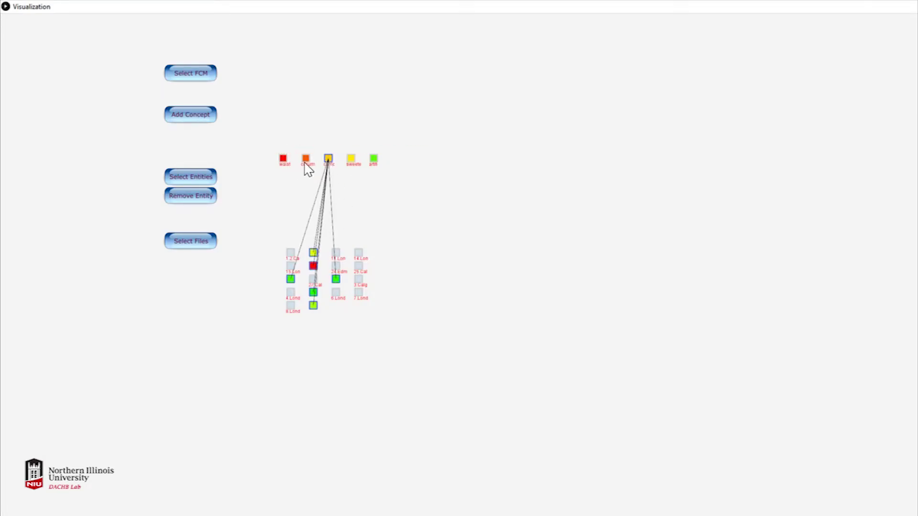
# Add healthy as an entity from the suggested terms of the 24.Edm document
pyautogui.click(281, 160)
pyautogui.click(336, 265)
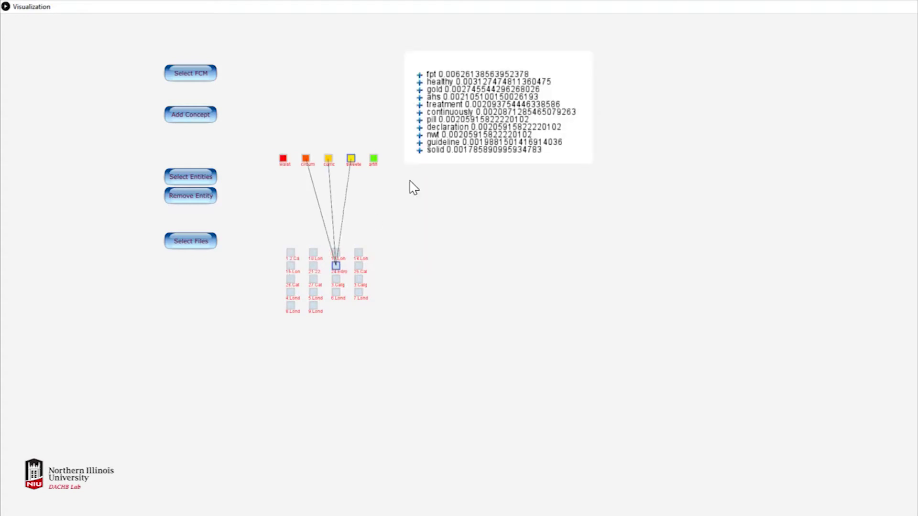
pyautogui.click(420, 84)
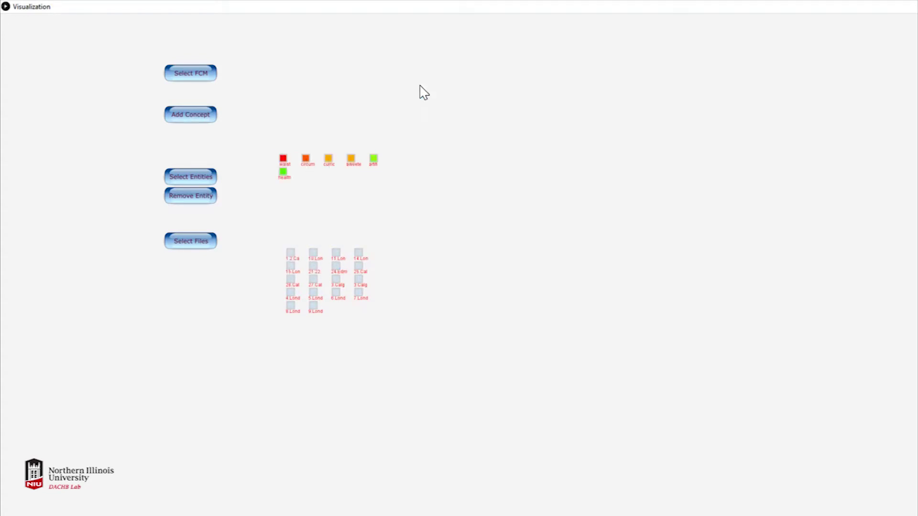
# Check the suggested terms of the 25, 26 and 27 Calgary documents, and add treatment and clinical as entities from 3.Calgary.A.1.1
pyautogui.click(357, 267)
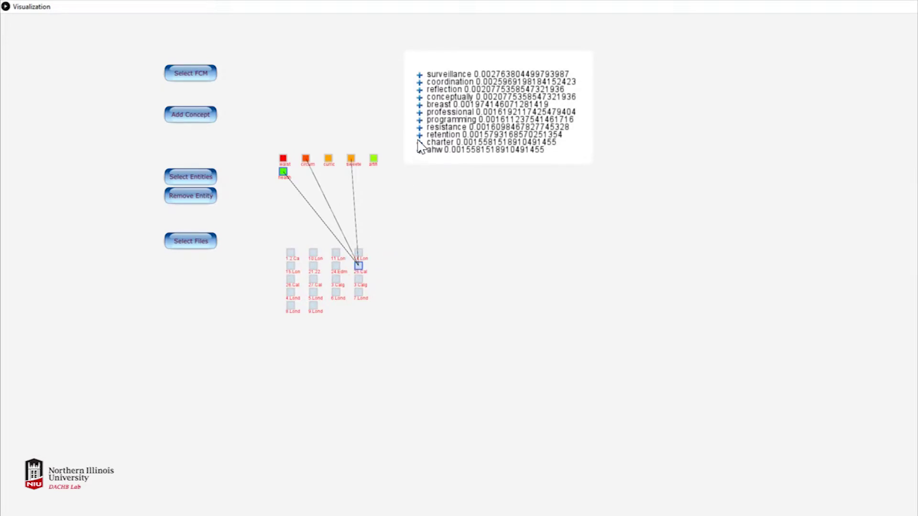
pyautogui.click(292, 278)
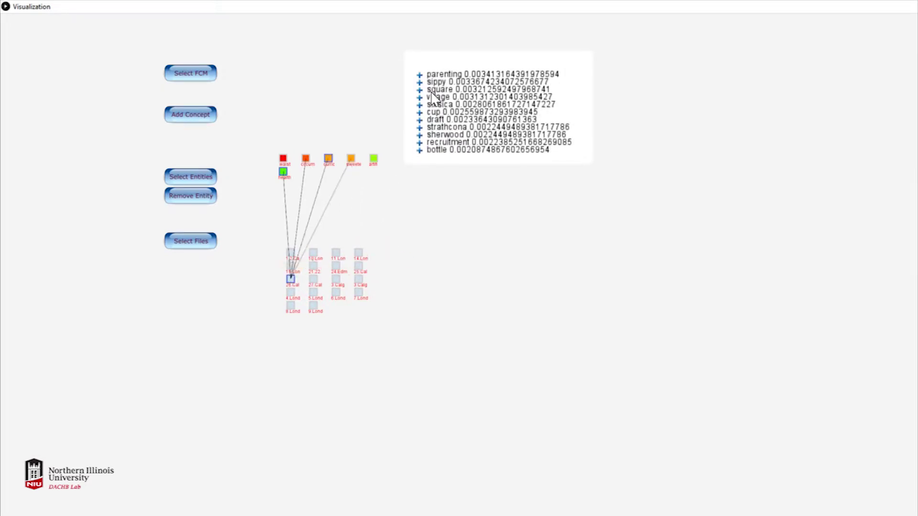
pyautogui.click(313, 278)
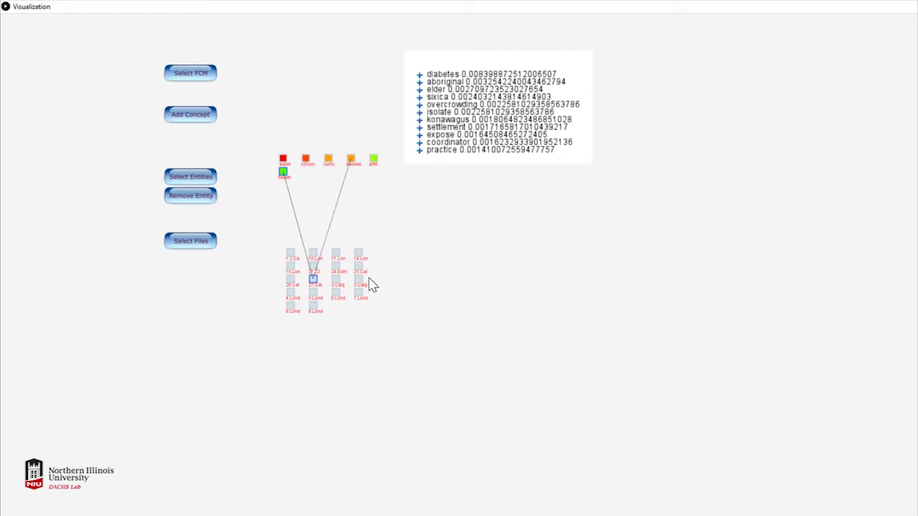
pyautogui.click(336, 278)
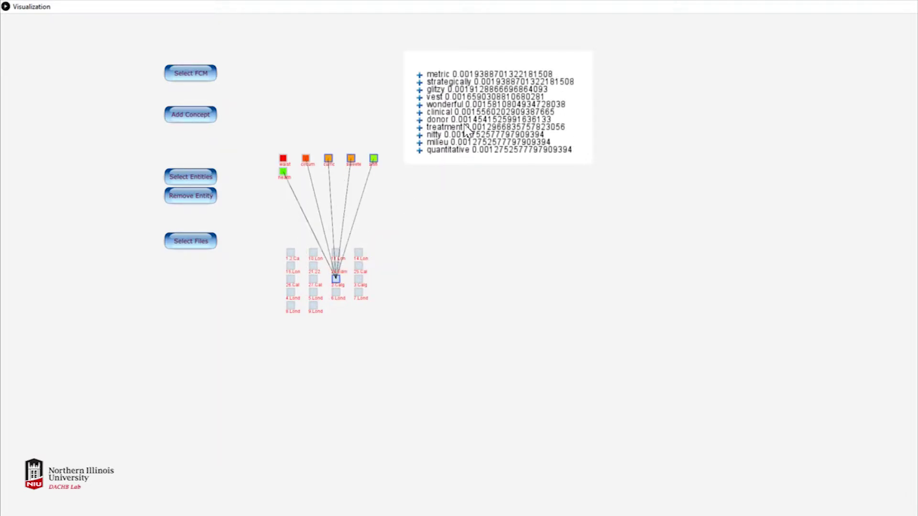
pyautogui.click(420, 128)
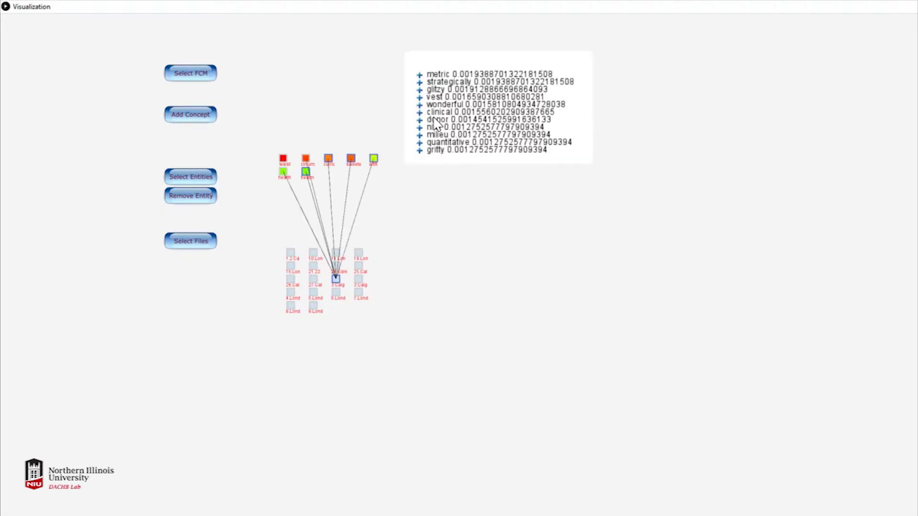
pyautogui.click(420, 114)
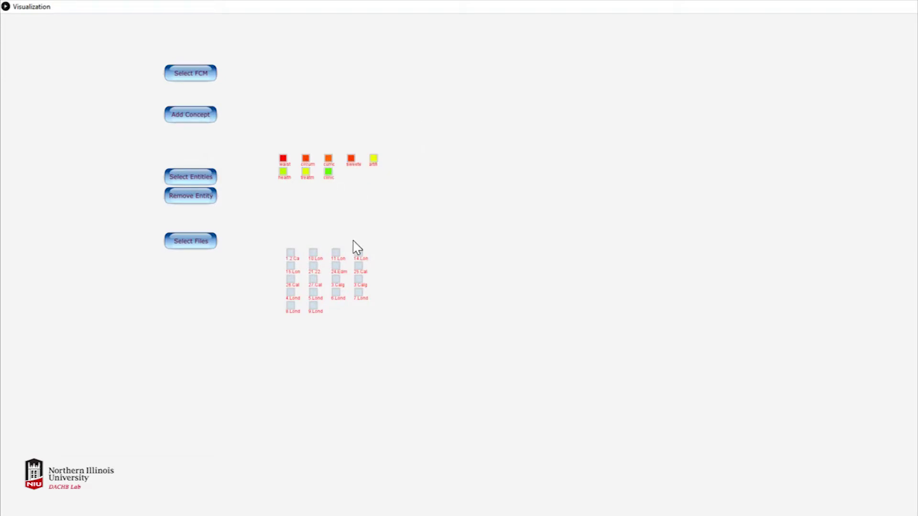
# Examine the suggested terms and entity links of the two 3.Calgary documents and 7.London.M.1.1
pyautogui.click(337, 279)
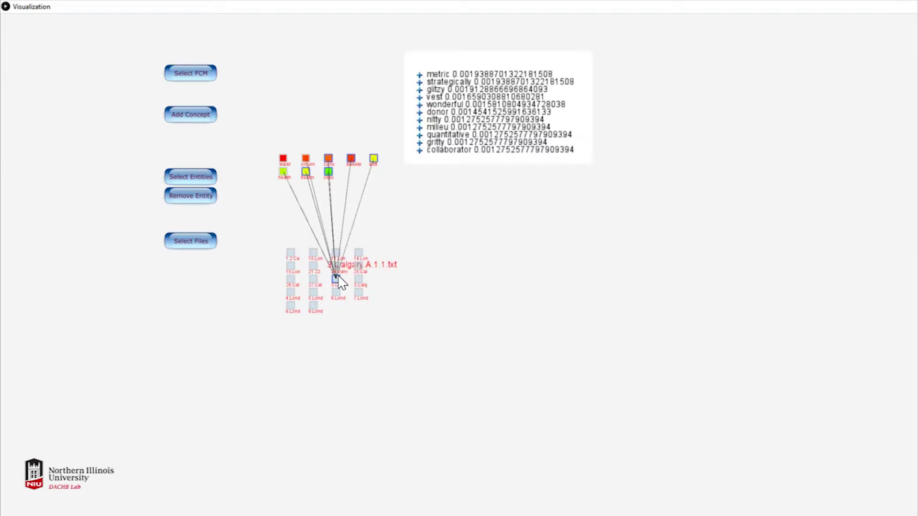
pyautogui.click(358, 279)
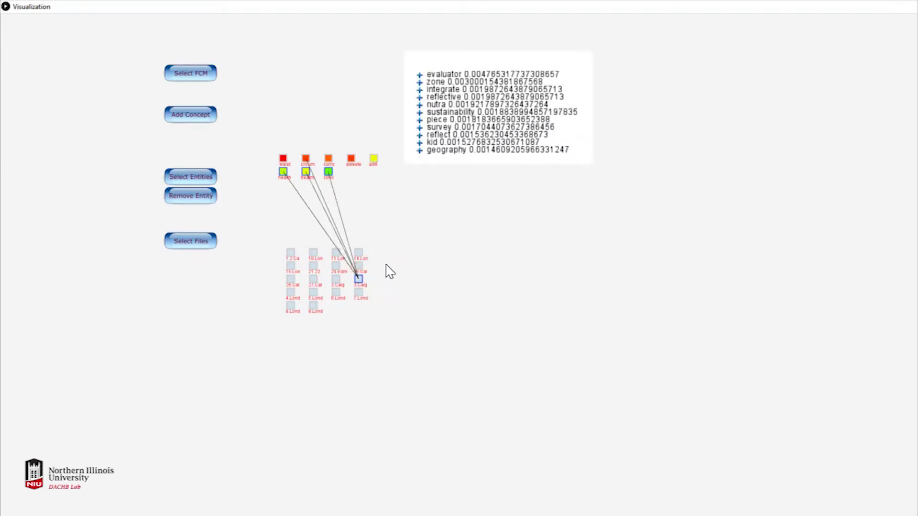
pyautogui.click(360, 294)
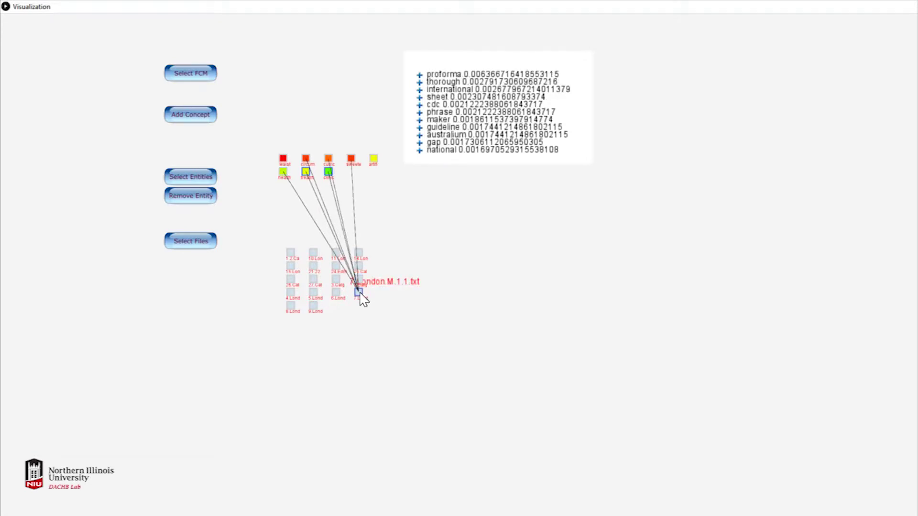
# Examine which documents are linked to the sweetener and artifi entities and to each entity in the second row
pyautogui.click(351, 158)
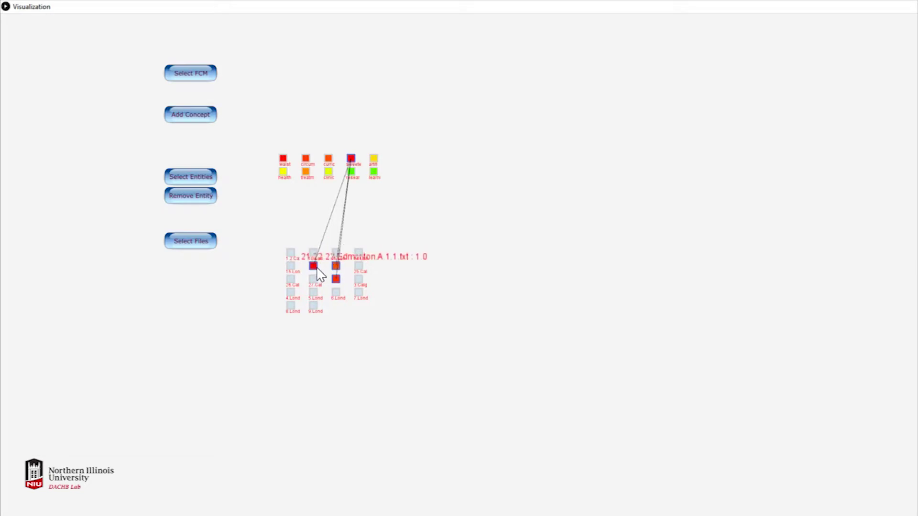
pyautogui.click(374, 158)
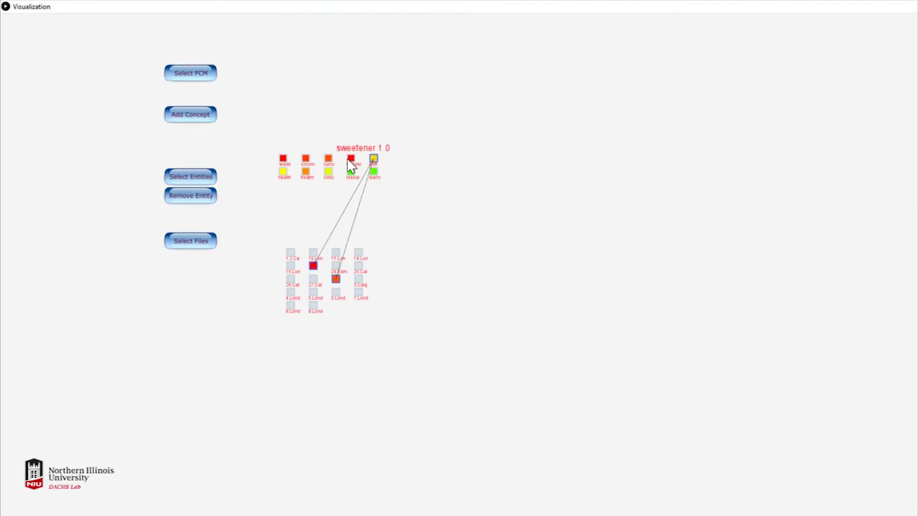
pyautogui.click(283, 174)
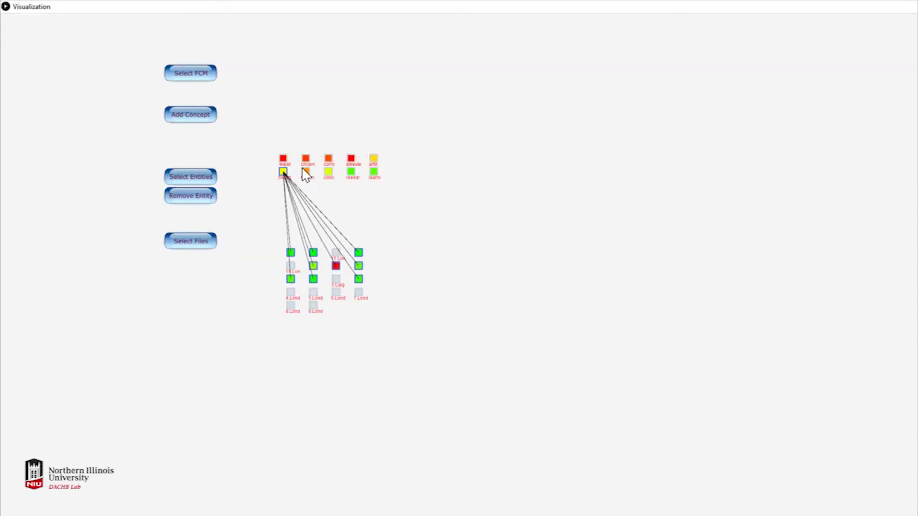
pyautogui.click(305, 172)
pyautogui.click(329, 173)
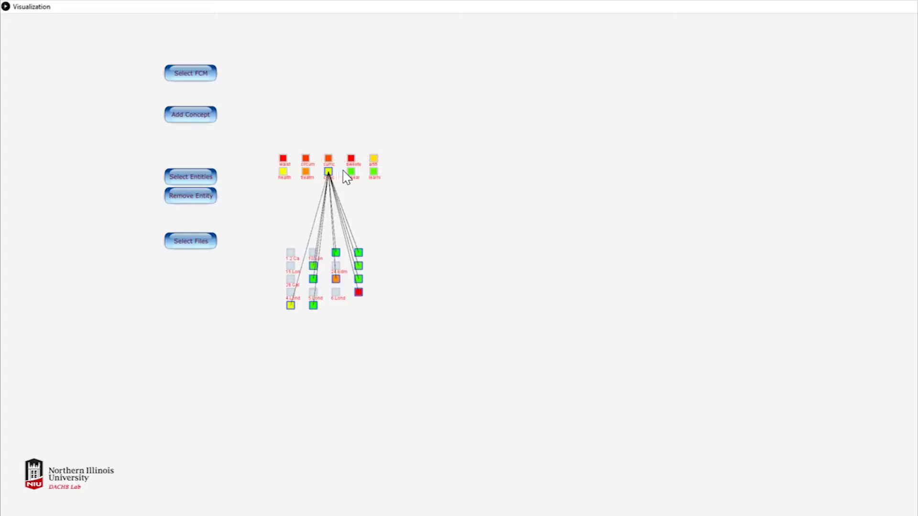
pyautogui.click(352, 173)
pyautogui.click(371, 173)
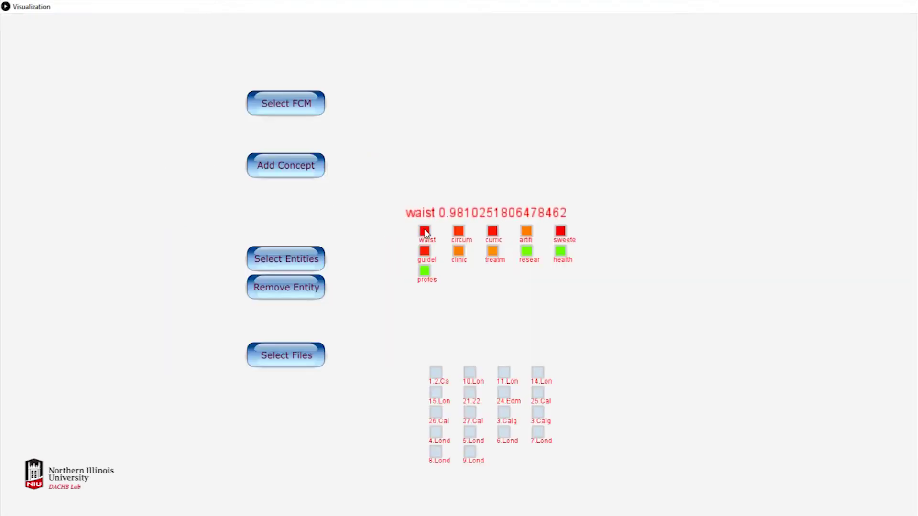
# Examine the document links of the waist, circumference, curric, artifi, sweetener and health entities
pyautogui.click(425, 232)
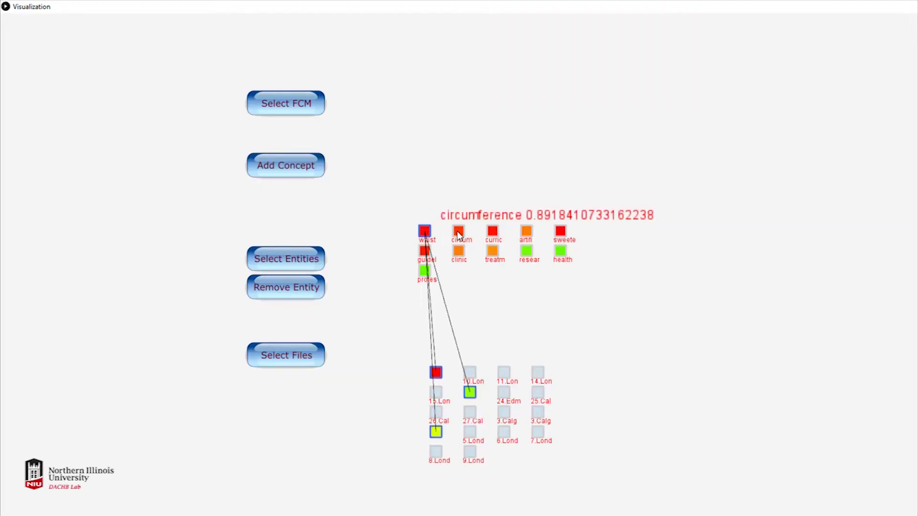
pyautogui.click(458, 231)
pyautogui.click(492, 232)
pyautogui.click(526, 232)
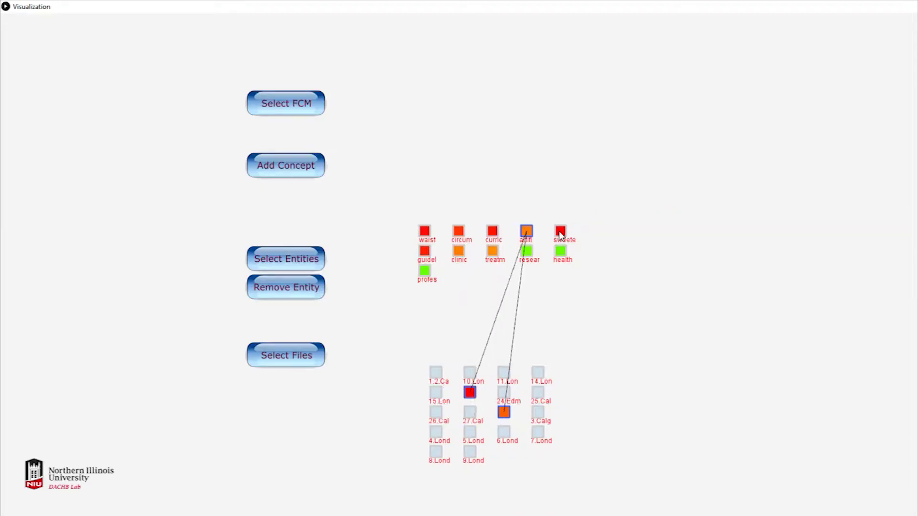
pyautogui.click(561, 232)
pyautogui.click(562, 252)
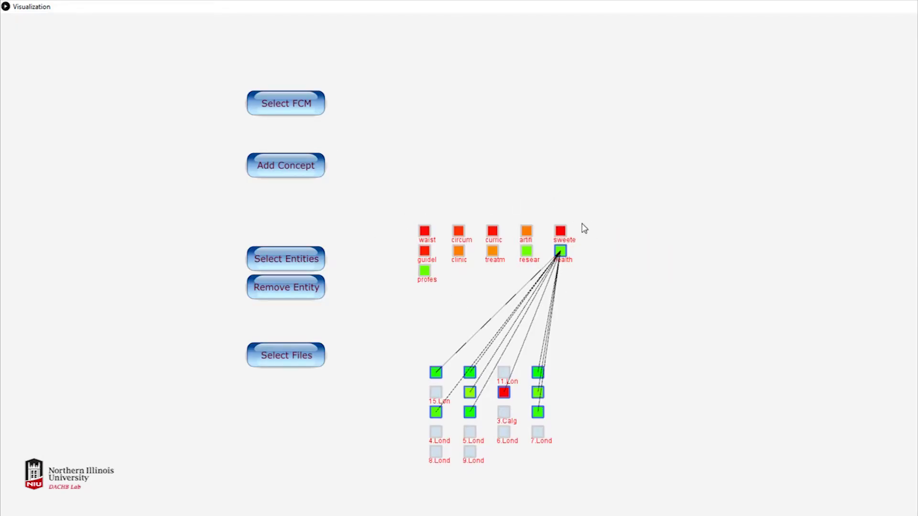
# Add a concept named Intervention and mark it as one of the stabilizing concepts for the FCM
pyautogui.click(293, 168)
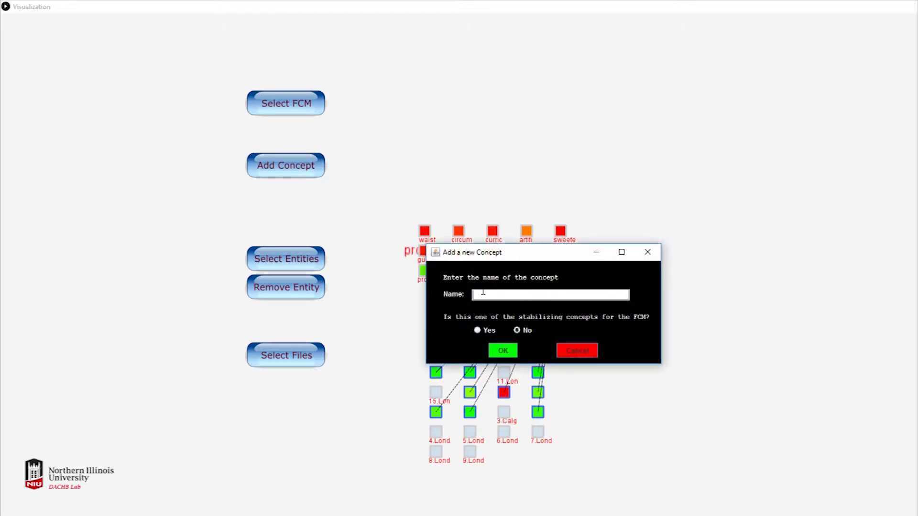
pyautogui.moveTo(508, 247); pyautogui.dragTo(684, 79)
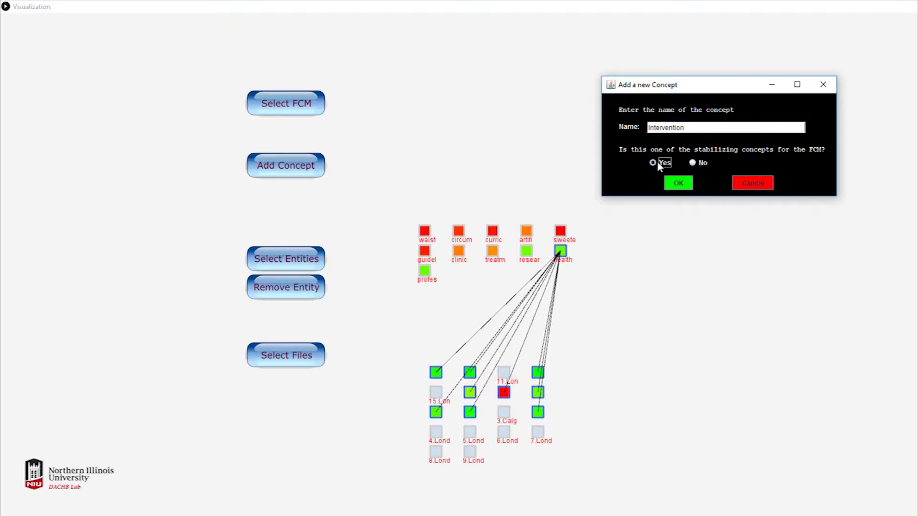
pyautogui.click(678, 183)
pyautogui.moveTo(568, 108)
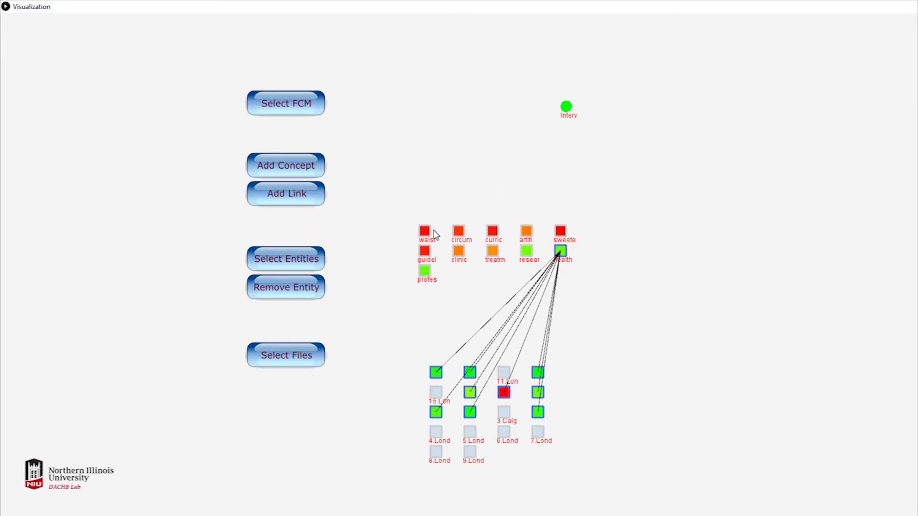
pyautogui.moveTo(431, 231)
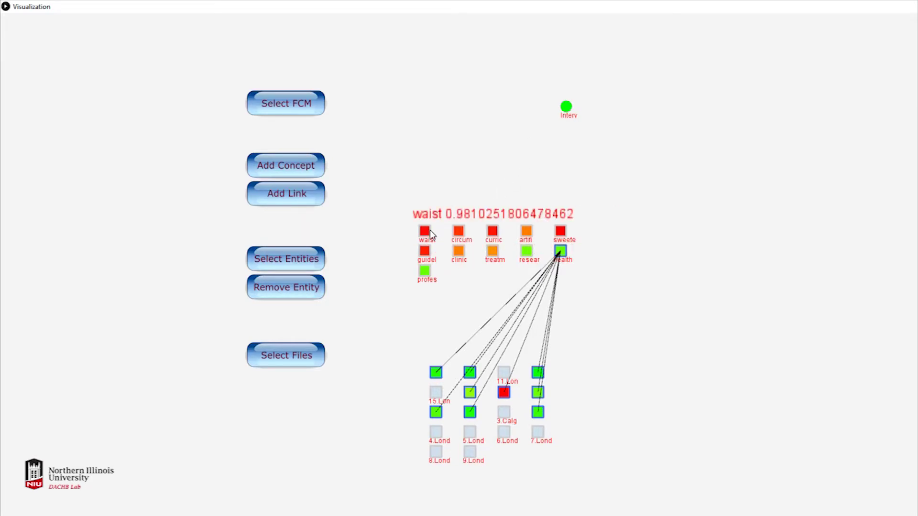
# Create a causal-increase link from the clinical entity to Intervention, with an expert weight rating of 1 under Medium
pyautogui.click(566, 107)
pyautogui.click(306, 196)
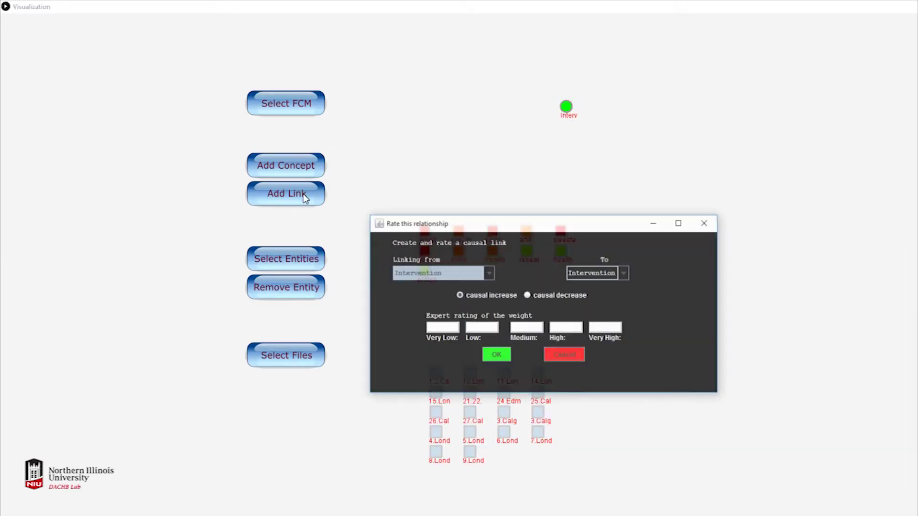
pyautogui.moveTo(467, 221); pyautogui.dragTo(744, 77)
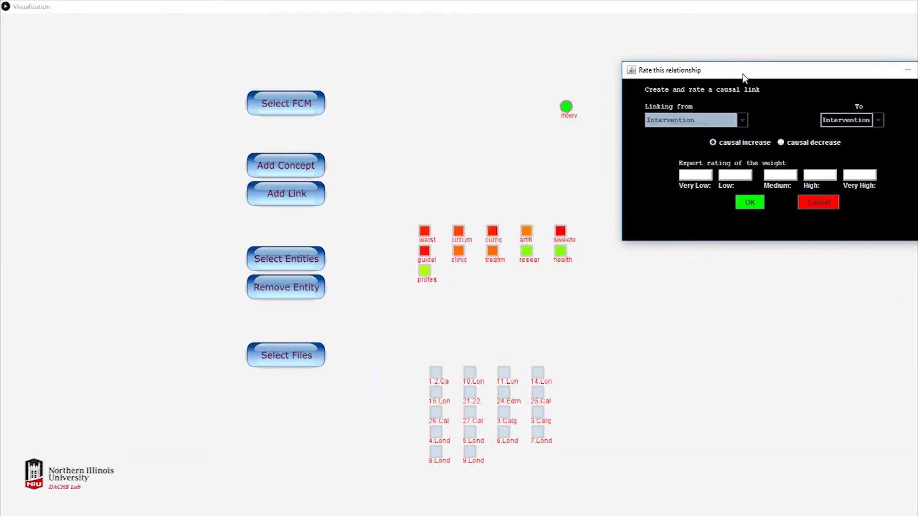
pyautogui.click(683, 175)
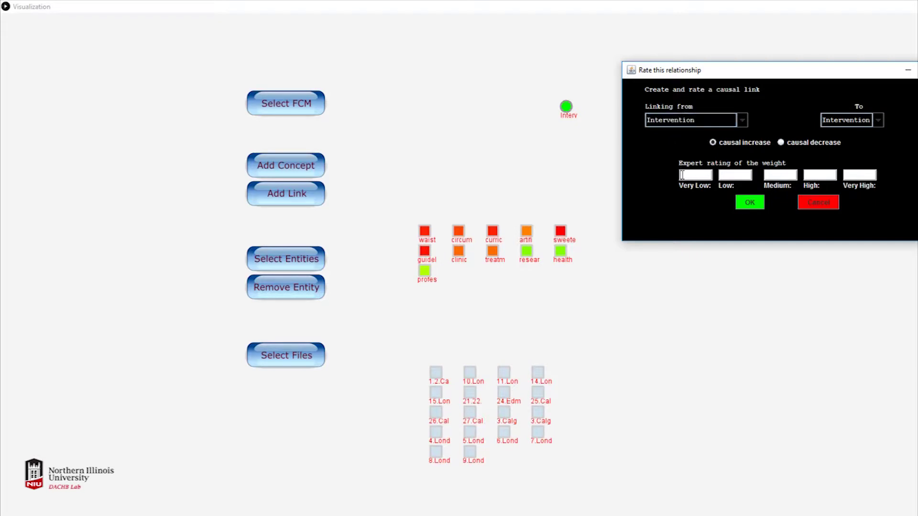
pyautogui.click(734, 122)
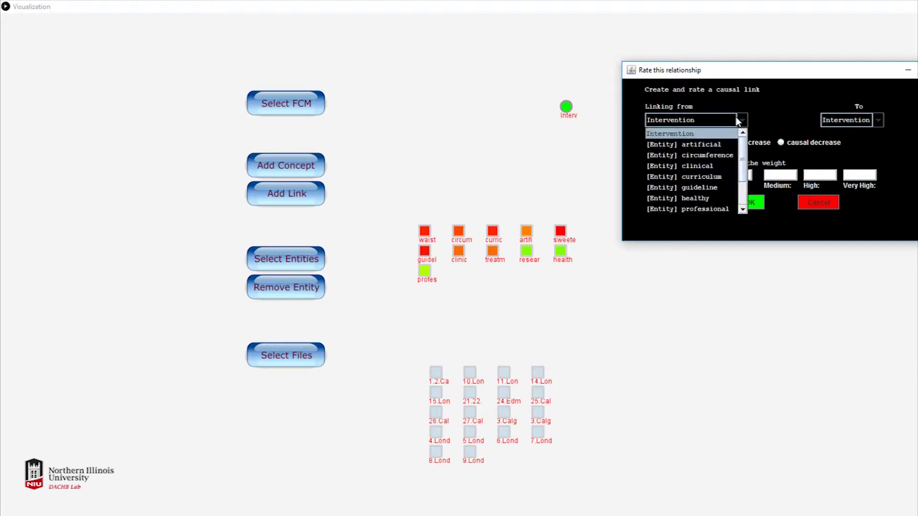
pyautogui.click(719, 165)
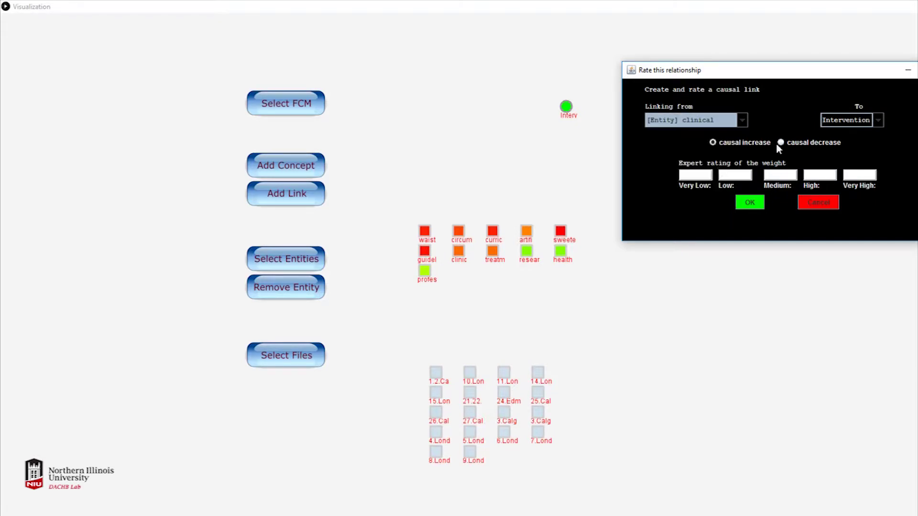
pyautogui.click(775, 174)
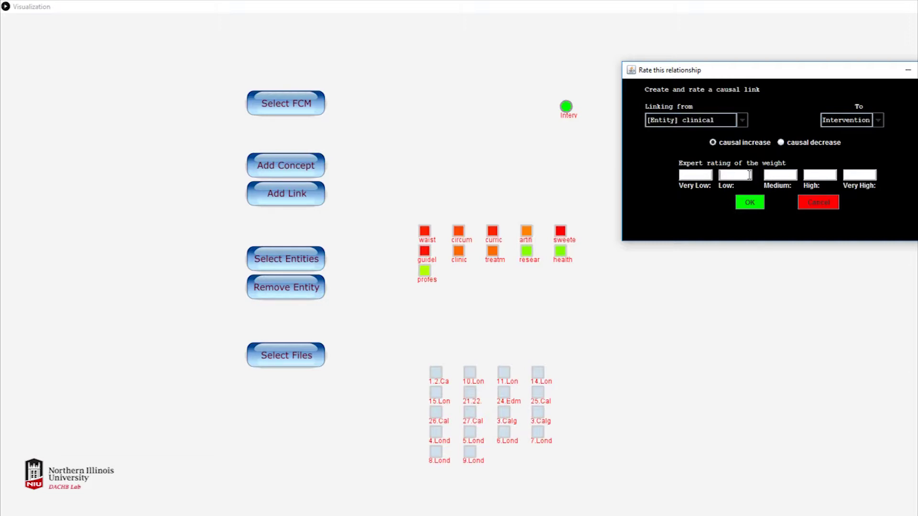
pyautogui.write('1')
pyautogui.click(748, 205)
# Examine the links of the Intervention concept and the document links of the treatment entity
pyautogui.moveTo(566, 106)
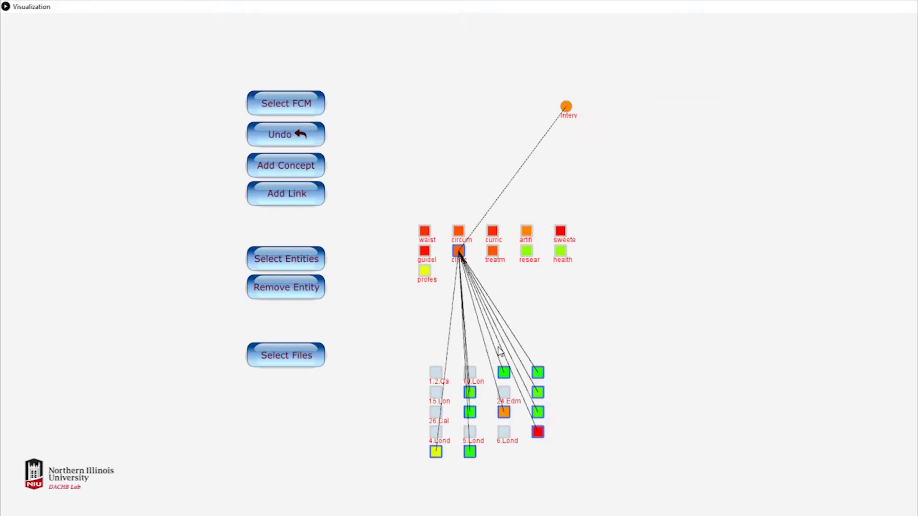
pyautogui.click(566, 106)
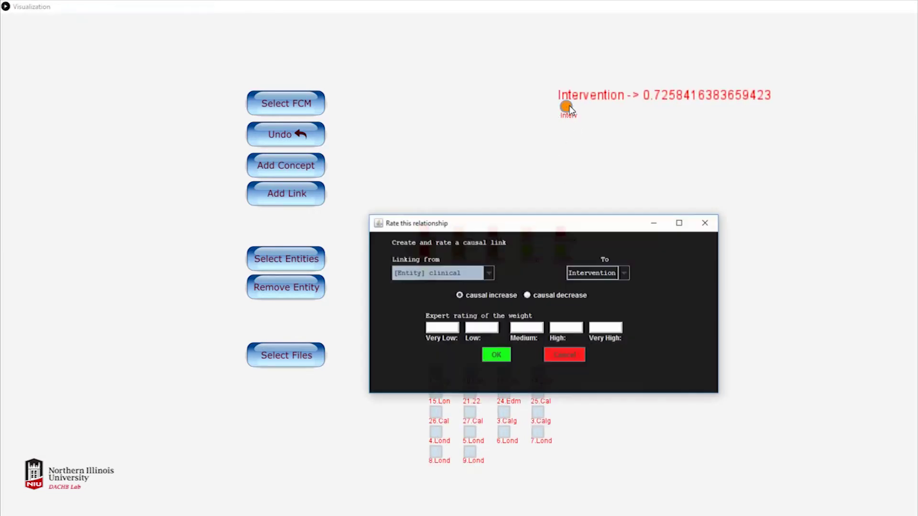
pyautogui.click(706, 223)
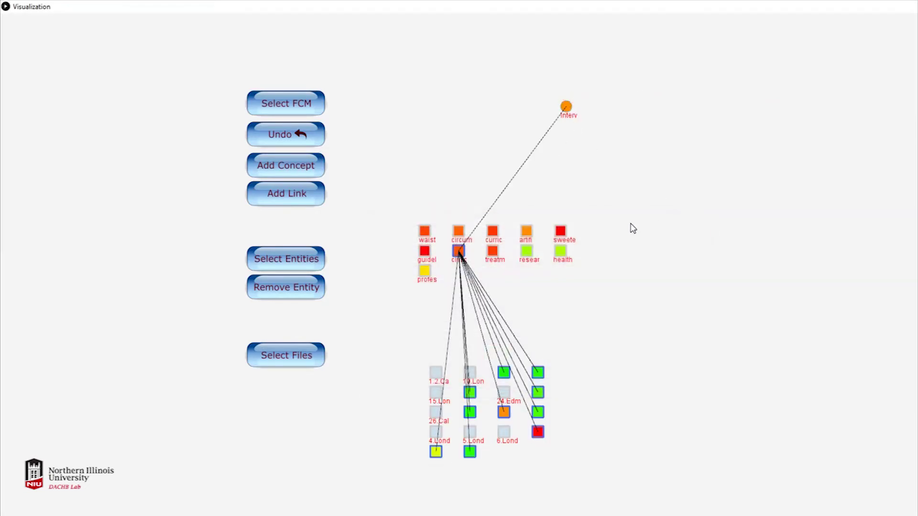
pyautogui.click(494, 252)
pyautogui.moveTo(568, 109)
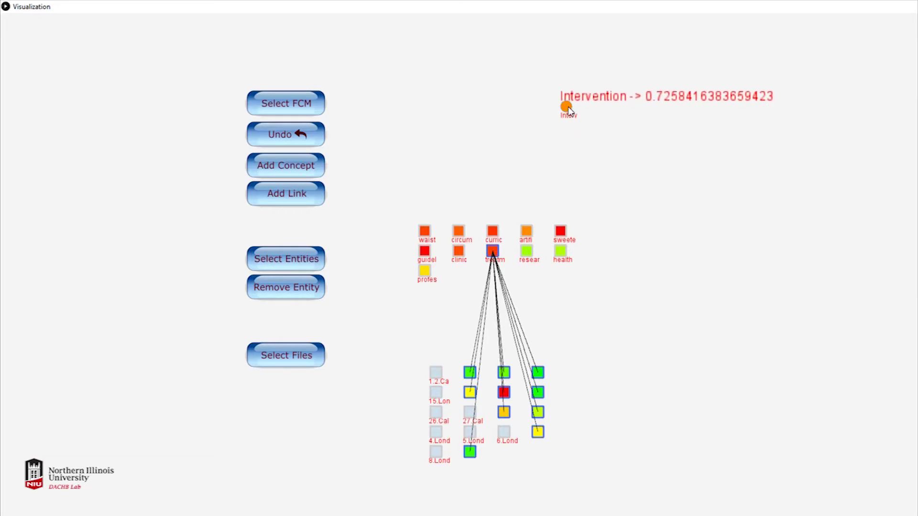
# Create a causal-increase link from the treatment entity to Intervention, with an expert weight rating of 1 under High
pyautogui.click(295, 194)
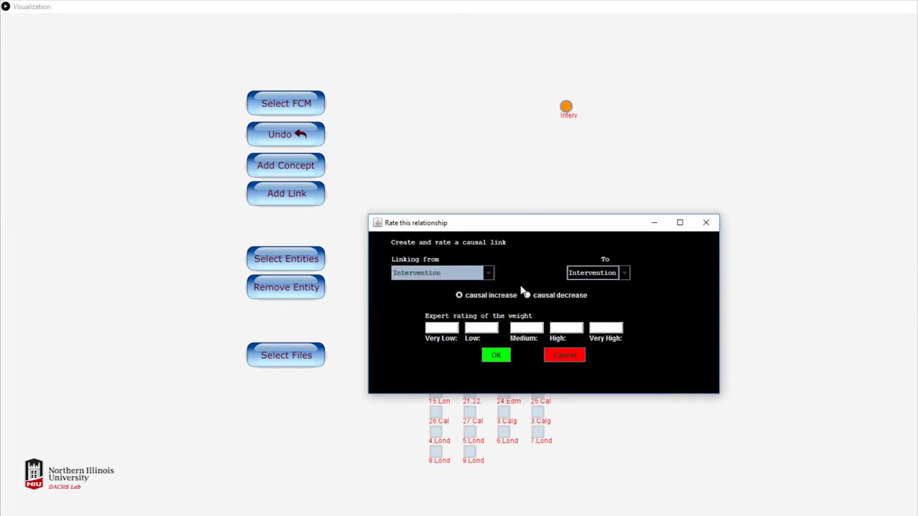
pyautogui.click(487, 273)
pyautogui.scroll(-2, 449, 344)
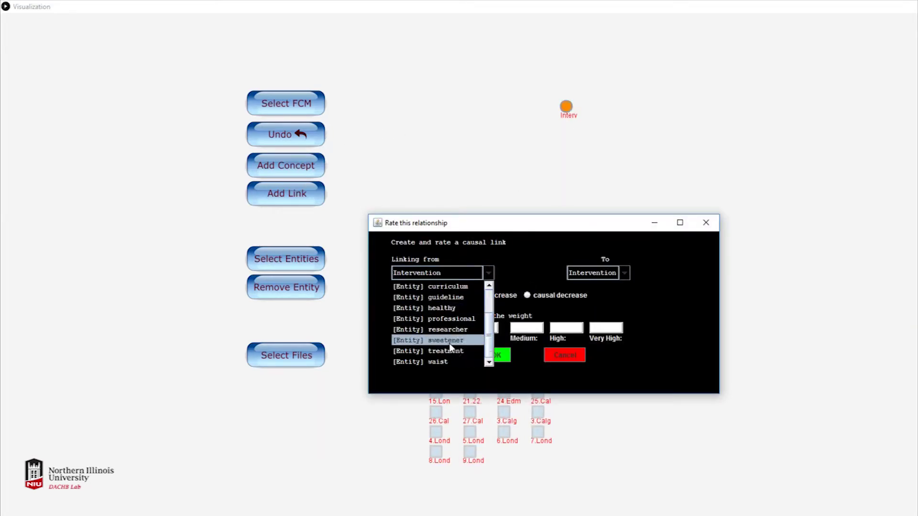
pyautogui.scroll(2, 459, 348)
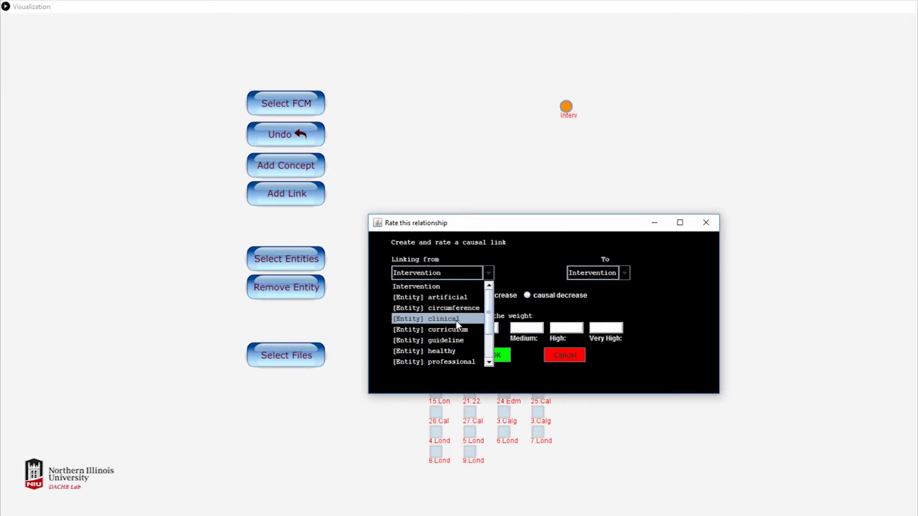
pyautogui.scroll(-2, 466, 346)
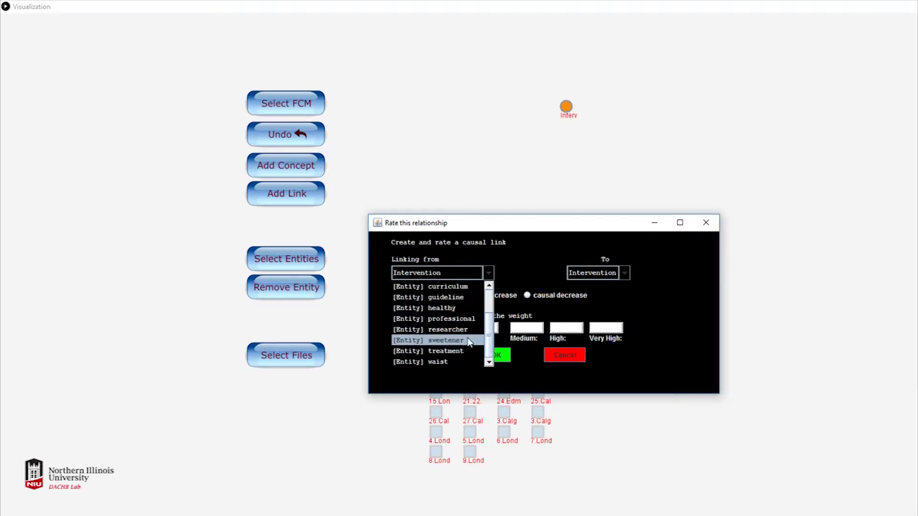
pyautogui.click(459, 349)
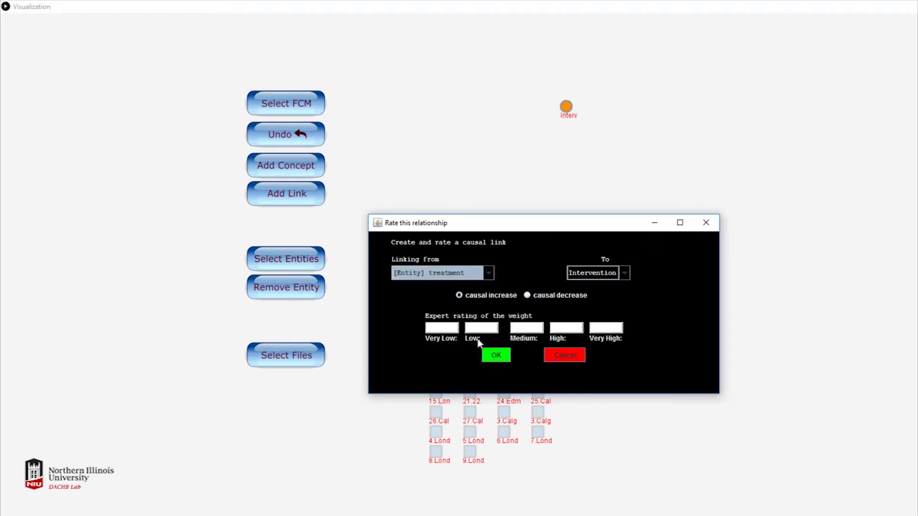
pyautogui.click(569, 325)
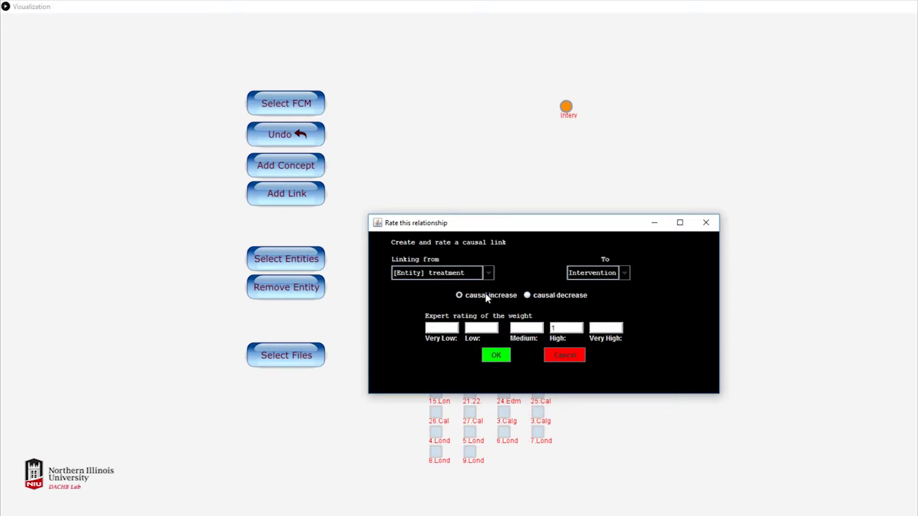
pyautogui.click(497, 355)
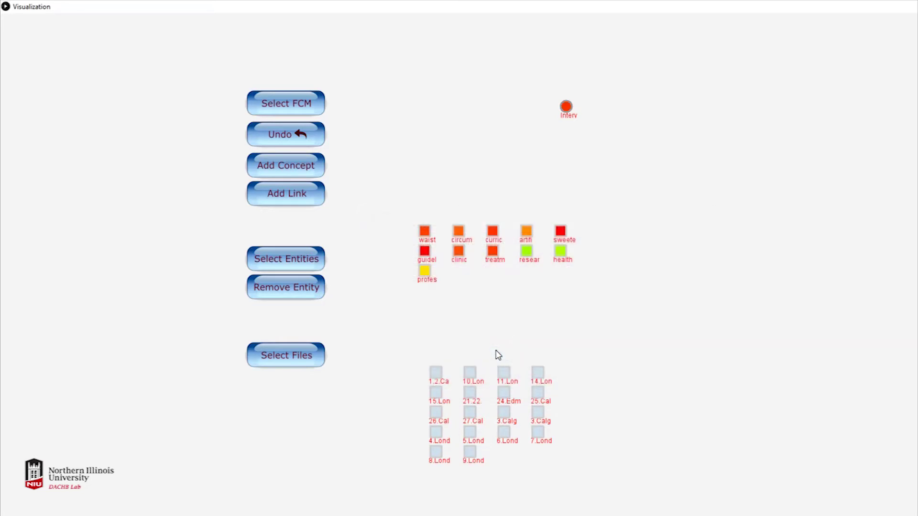
# Examine how the Intervention concept connects to its entities and their documents
pyautogui.click(566, 106)
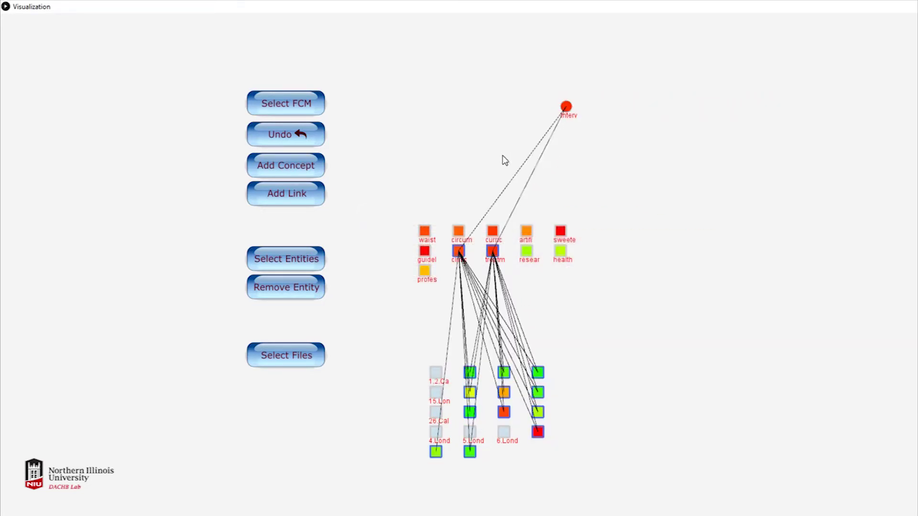
pyautogui.click(566, 107)
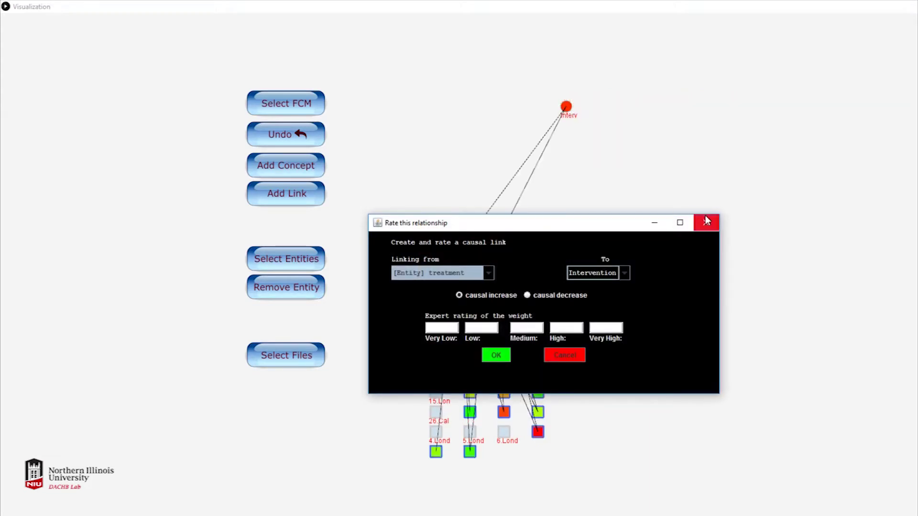
pyautogui.click(706, 221)
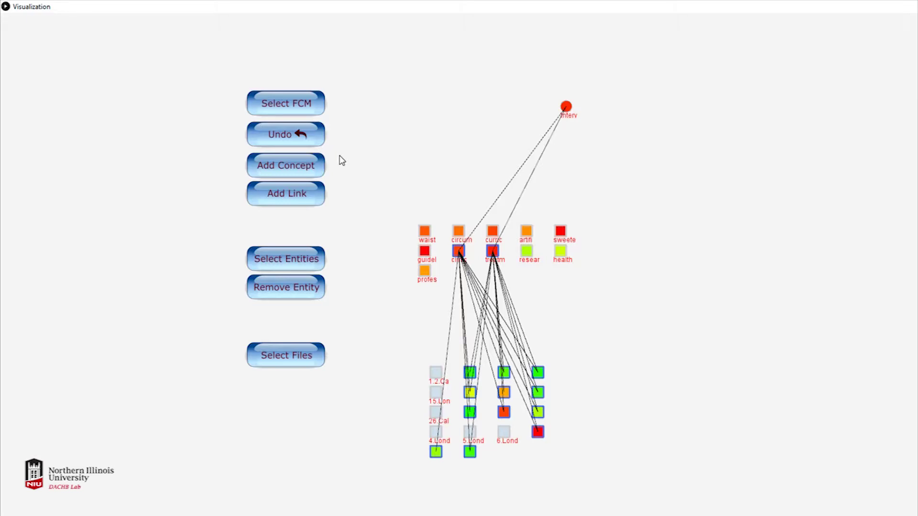
# Create a causal-increase link from the sweetener entity to Obesity And Weight, with an expert weight rating of 1 under High
pyautogui.moveTo(568, 109)
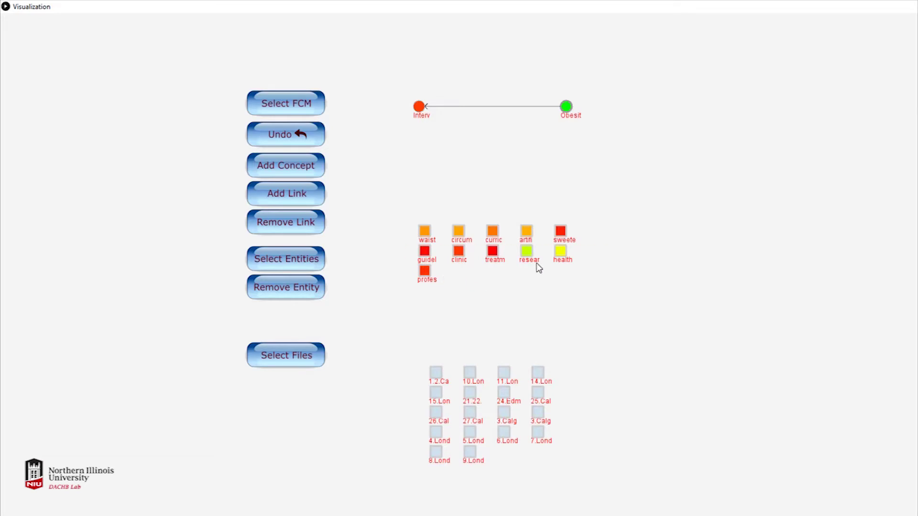
pyautogui.click(557, 239)
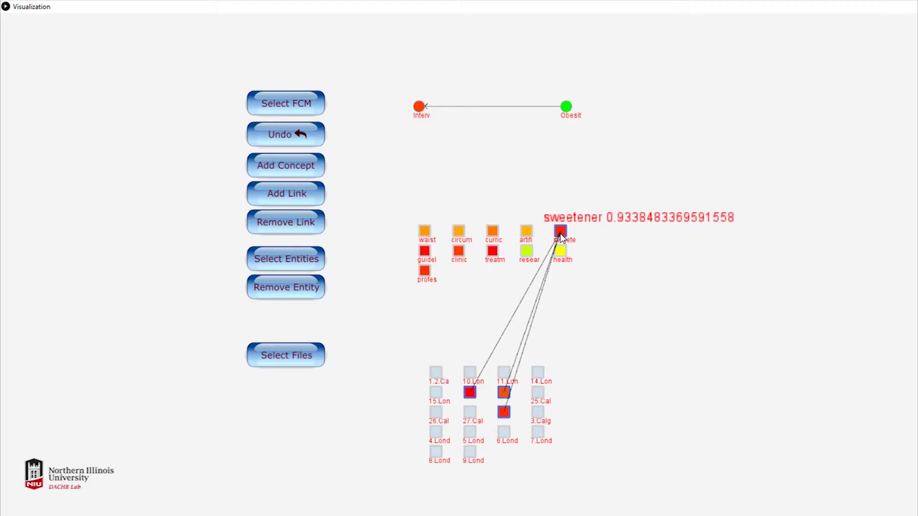
pyautogui.click(309, 196)
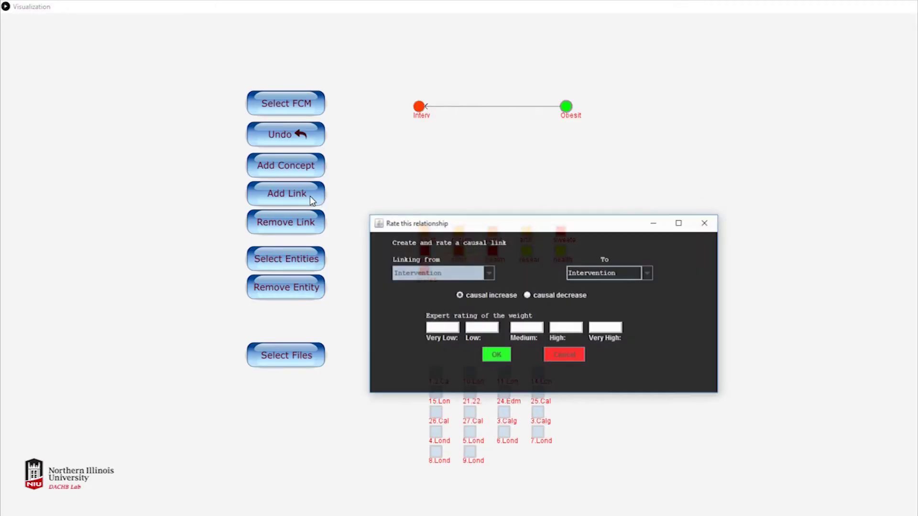
pyautogui.click(487, 272)
pyautogui.scroll(-2, 470, 337)
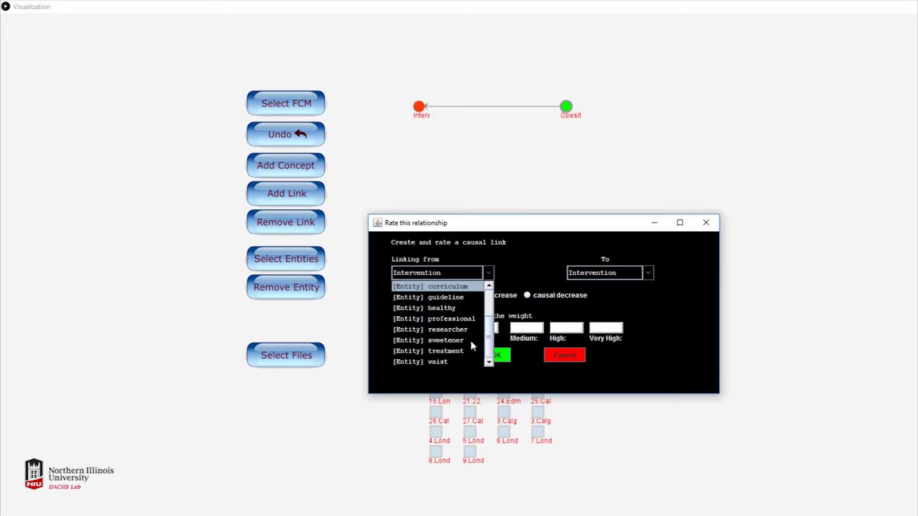
pyautogui.click(478, 330)
pyautogui.click(648, 274)
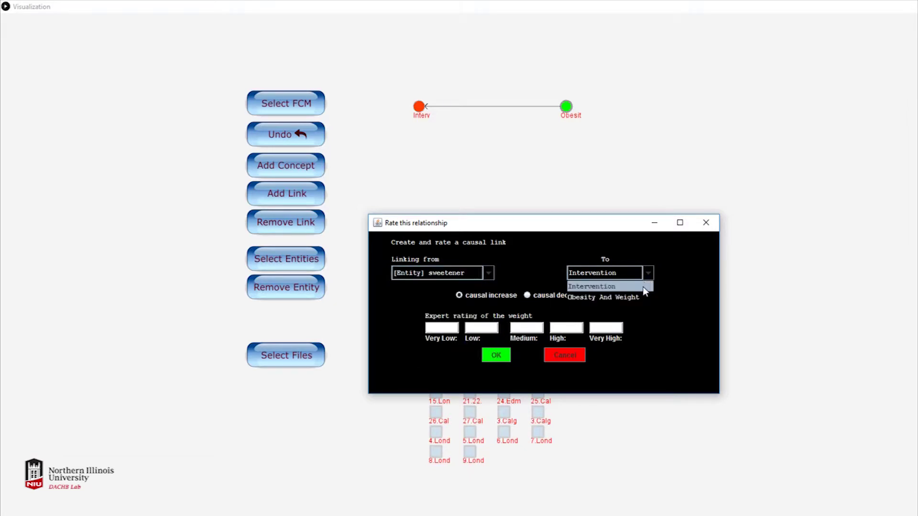
pyautogui.click(621, 296)
pyautogui.click(571, 331)
pyautogui.write('1')
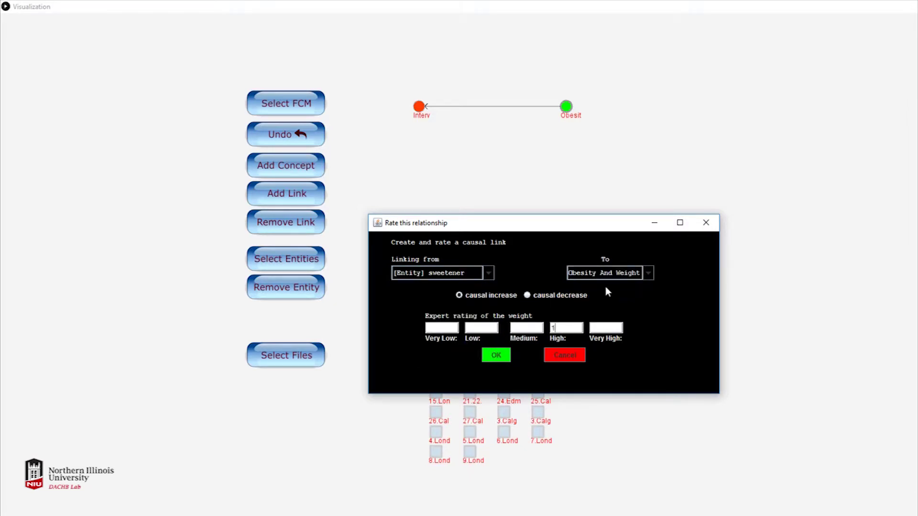
pyautogui.click(496, 356)
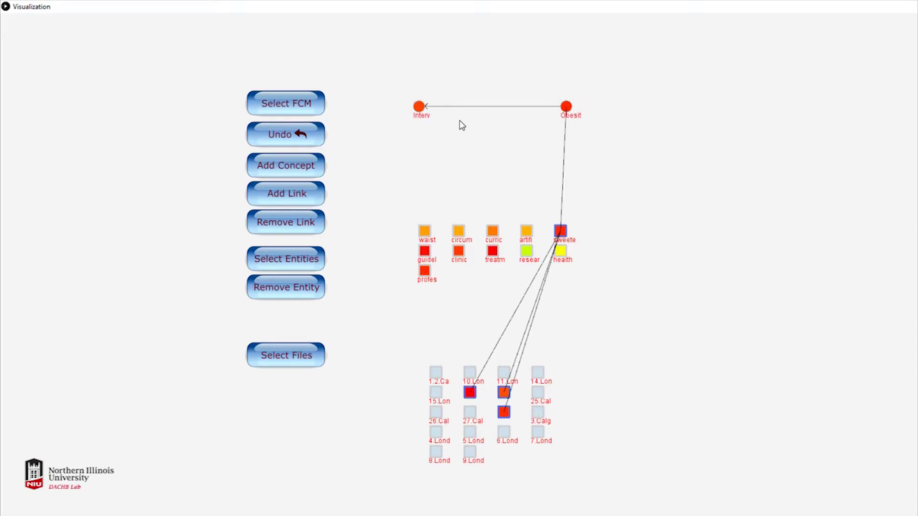
# Examine the links of the Intervention and Obesity And Weight concepts and of the waist entity
pyautogui.click(420, 110)
pyautogui.click(572, 113)
pyautogui.moveTo(526, 238)
pyautogui.click(429, 236)
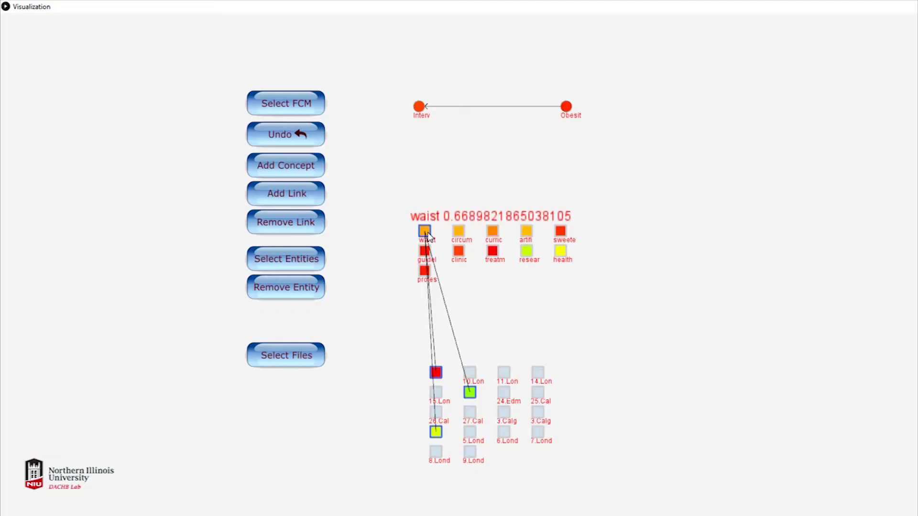
# Create a causal-increase link from the waist entity to Obesity And Weight, with an expert weight rating of 1 under Medium
pyautogui.click(315, 200)
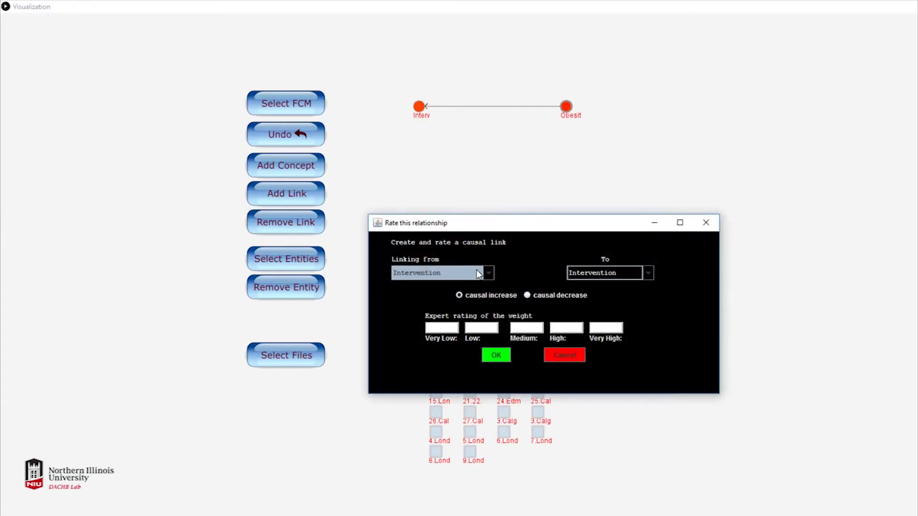
pyautogui.click(476, 271)
pyautogui.scroll(-2, 463, 340)
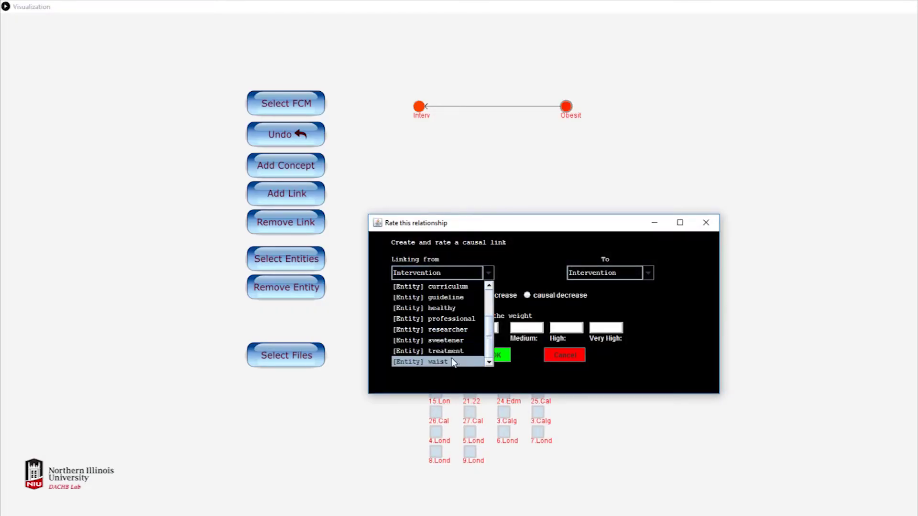
pyautogui.click(455, 362)
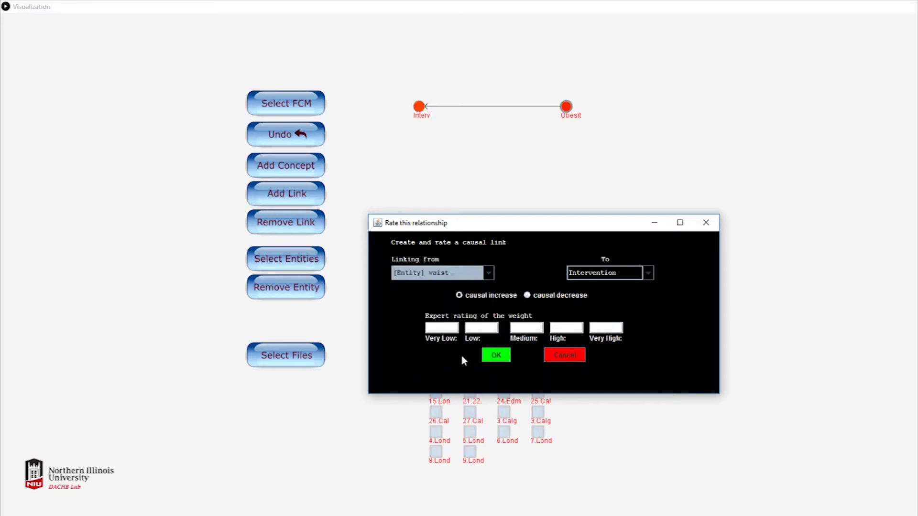
pyautogui.click(534, 328)
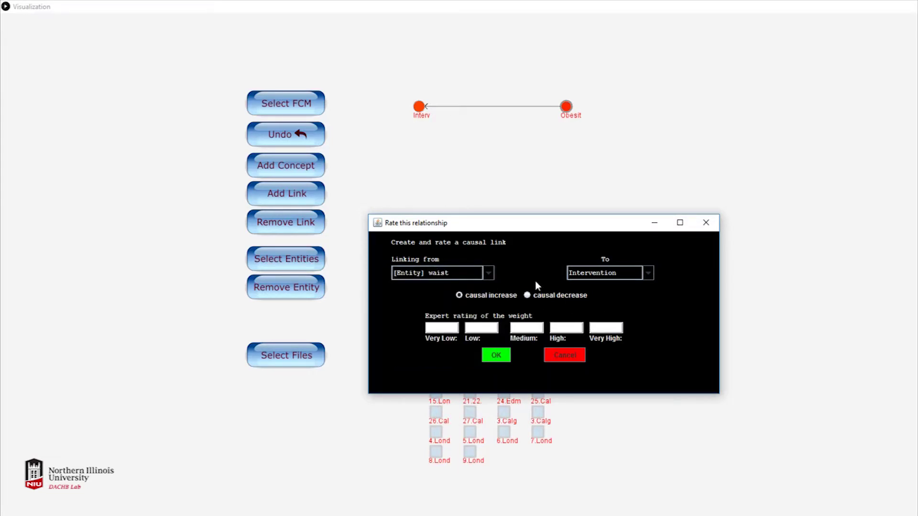
pyautogui.write('1')
pyautogui.click(638, 276)
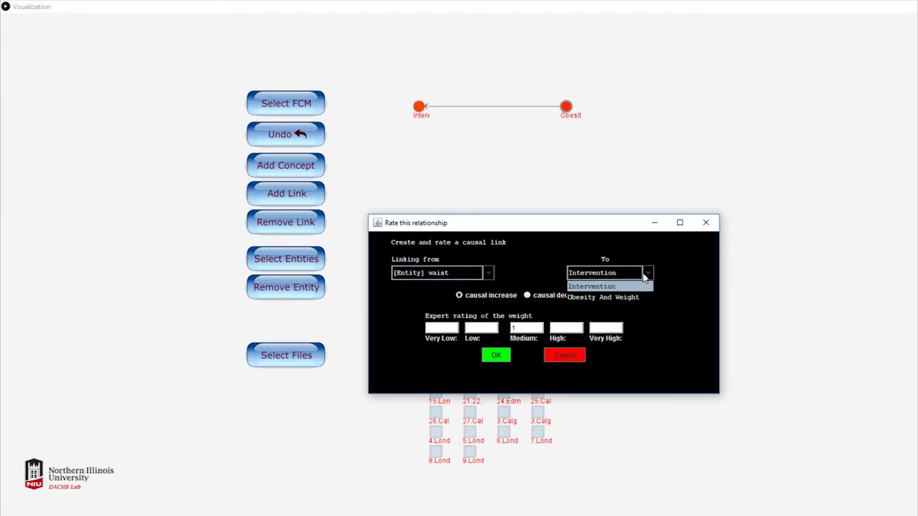
pyautogui.click(631, 295)
pyautogui.click(496, 355)
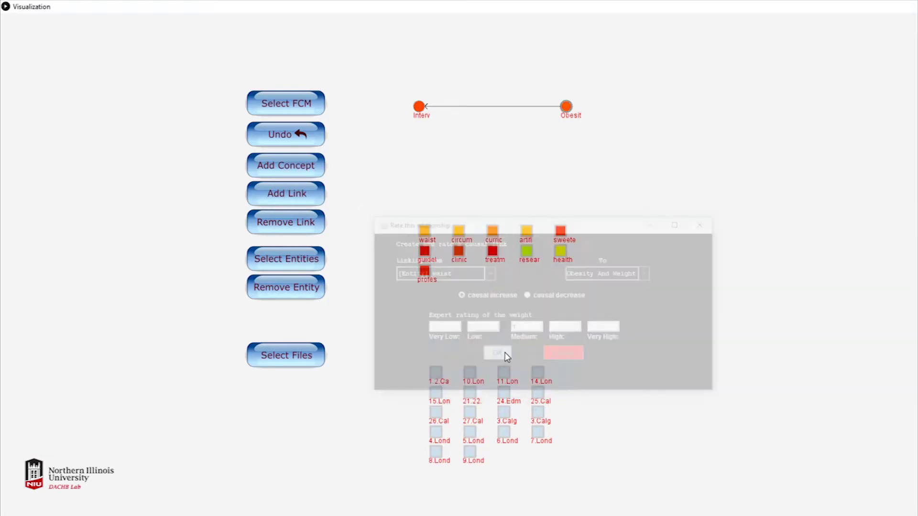
pyautogui.moveTo(421, 112)
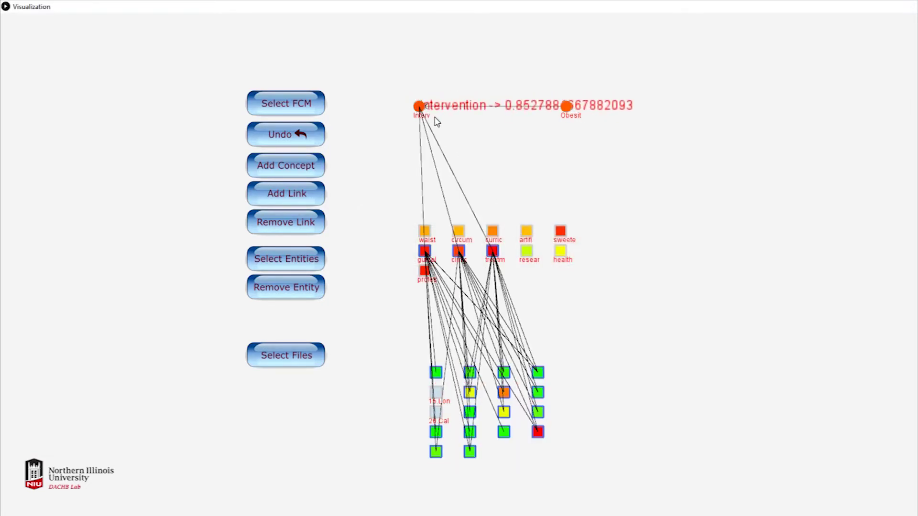
pyautogui.moveTo(567, 115)
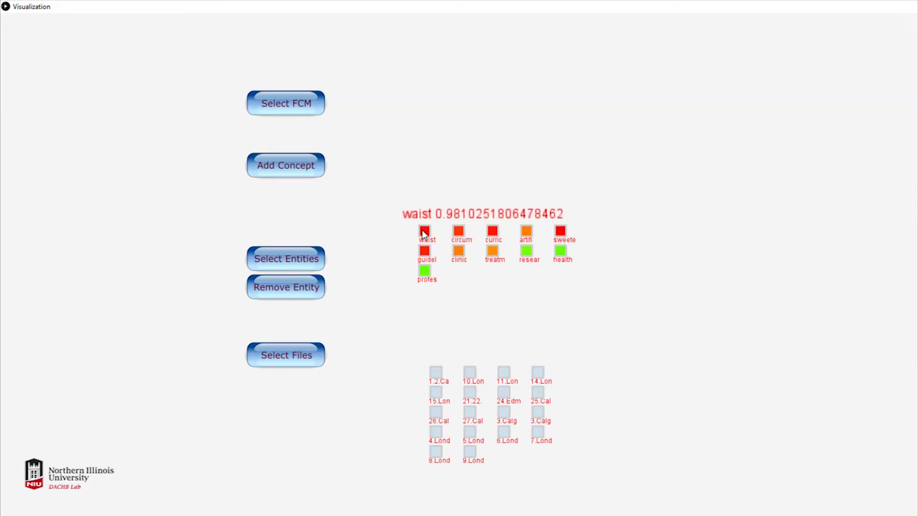
# Examine which documents the waist, circumference, curriculum, artificial, sweetener and healthy entities connect to
pyautogui.click(424, 232)
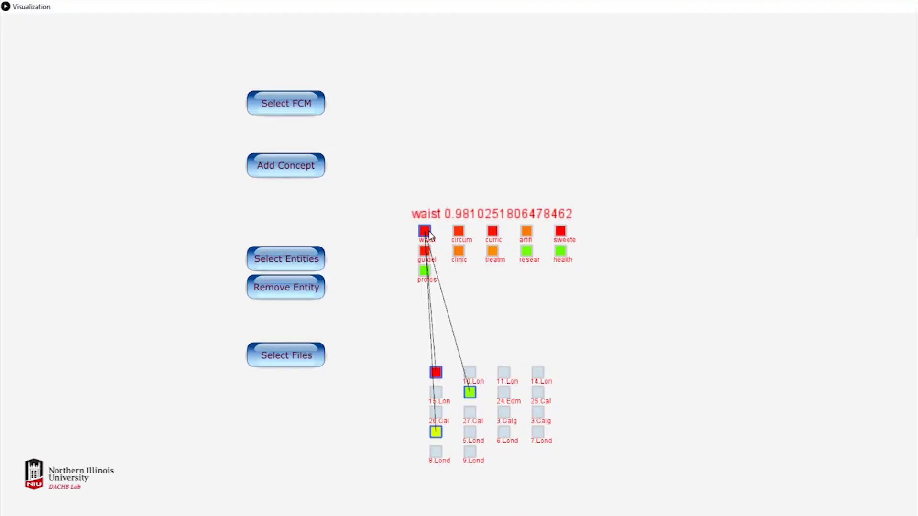
pyautogui.click(459, 232)
pyautogui.click(492, 232)
pyautogui.click(526, 232)
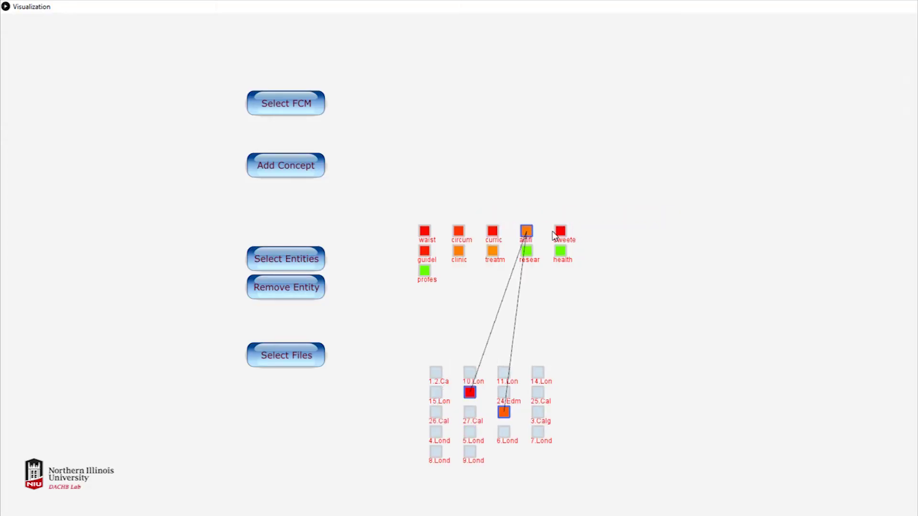
pyautogui.click(560, 231)
pyautogui.click(561, 251)
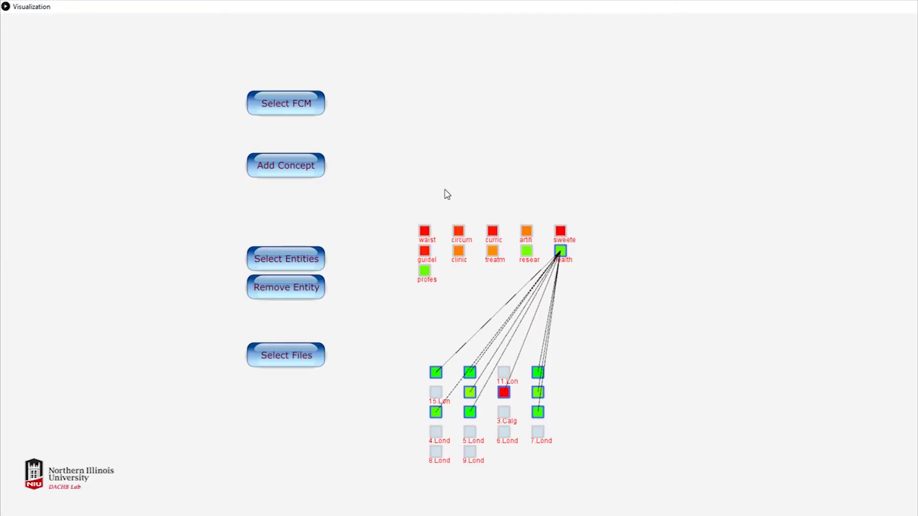
# Add a new concept named Intervention and mark it as one of the stabilizing concepts for the FCM
pyautogui.click(292, 167)
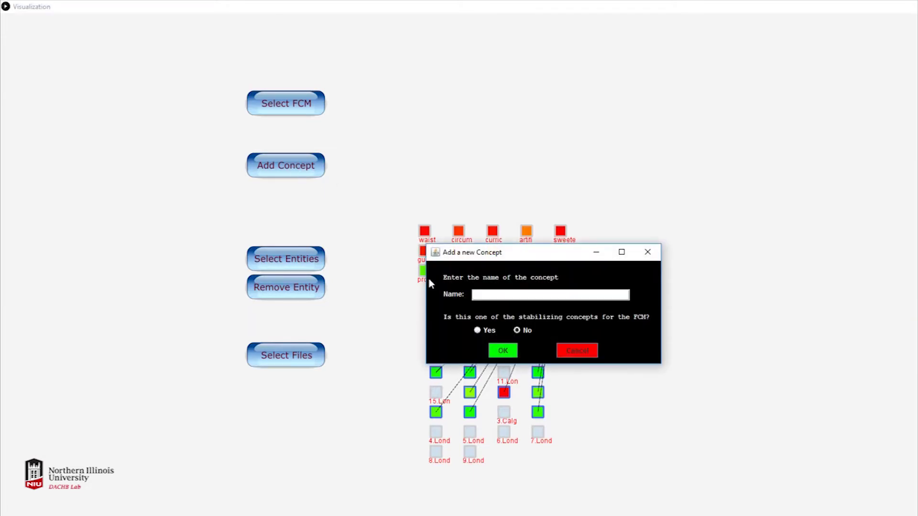
pyautogui.moveTo(509, 248); pyautogui.dragTo(685, 81)
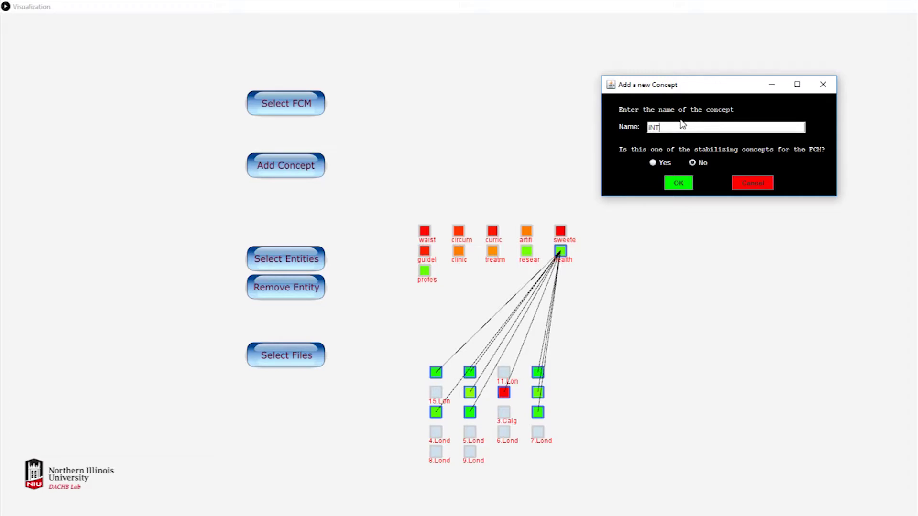
pyautogui.press('BackSpace')
pyautogui.press('BackSpace')
pyautogui.press('BackSpace')
pyautogui.write('Interven')
pyautogui.click(653, 164)
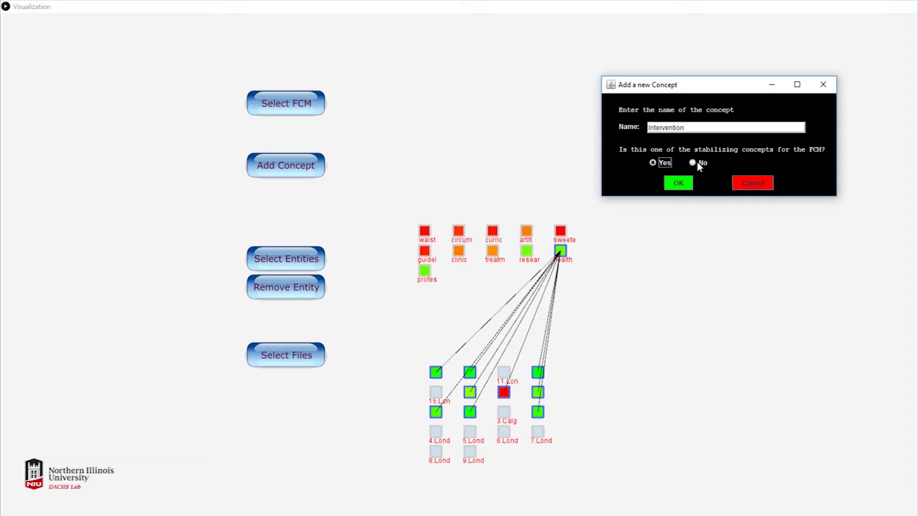
pyautogui.click(678, 185)
pyautogui.moveTo(572, 109)
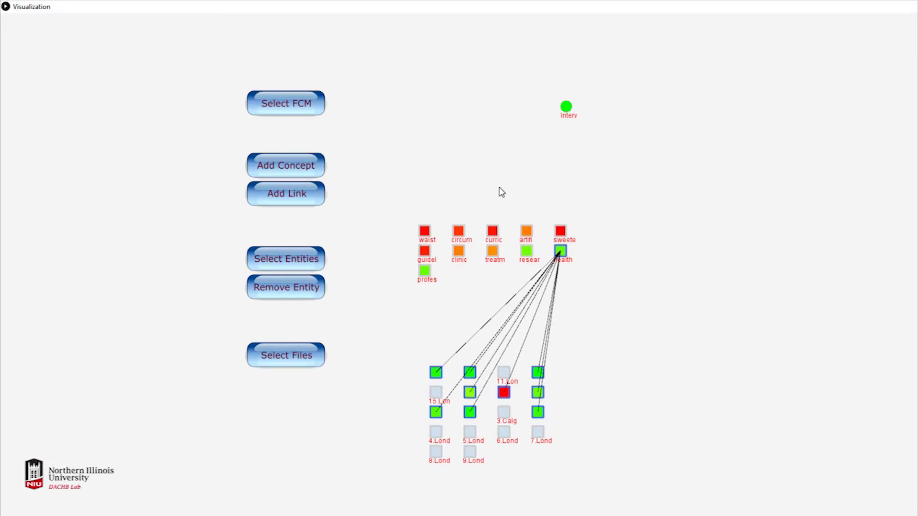
pyautogui.moveTo(432, 234)
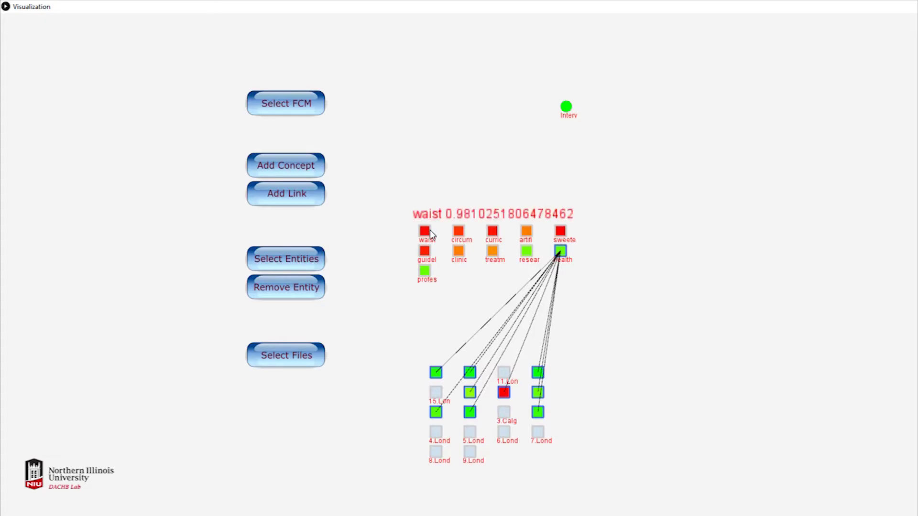
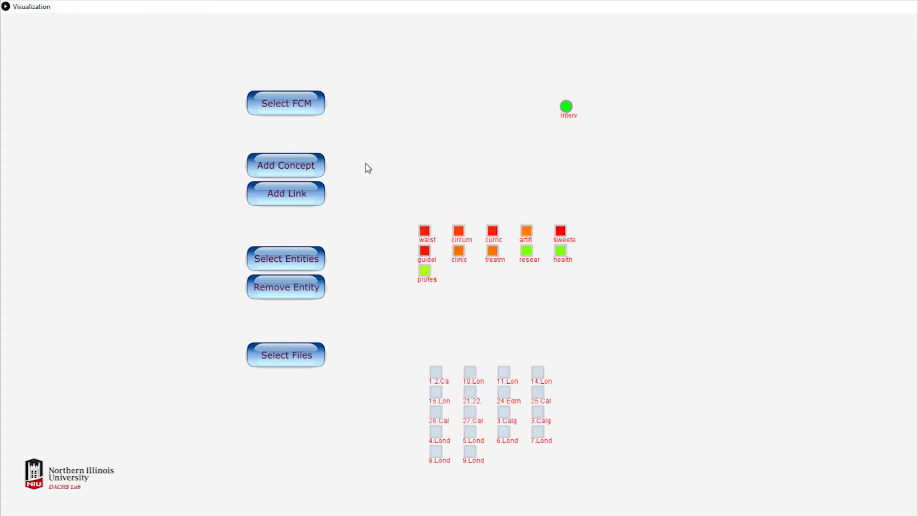
# Create a causal-increase link from the clinical entity to Intervention, with an expert weight rating of 1 under Low
pyautogui.click(304, 196)
pyautogui.moveTo(468, 224); pyautogui.dragTo(744, 78)
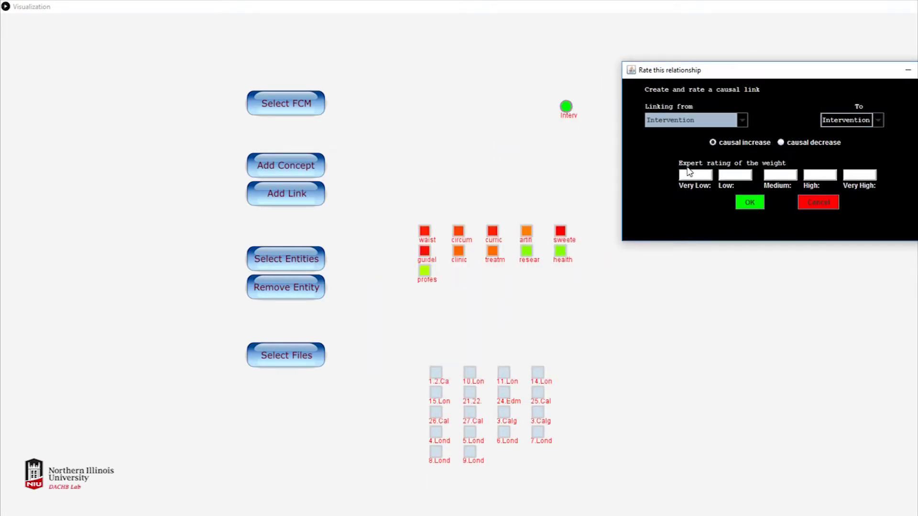
pyautogui.click(682, 175)
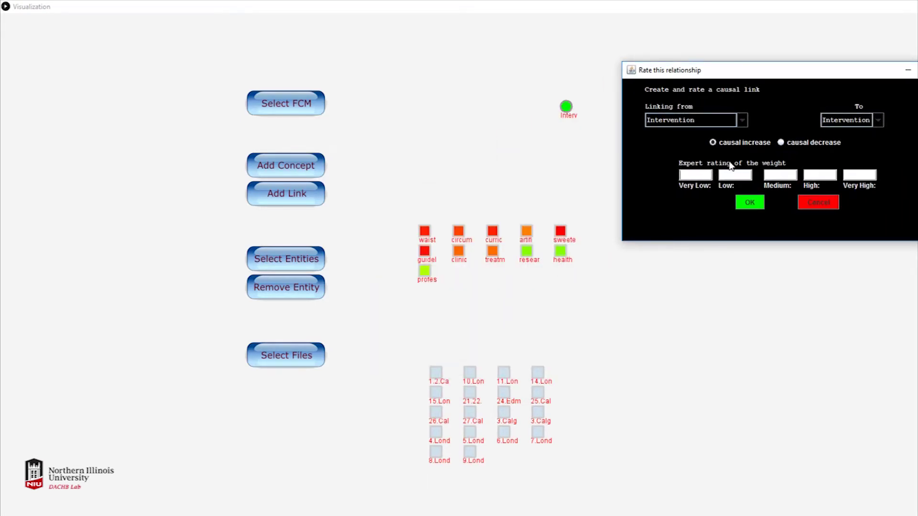
pyautogui.click(731, 117)
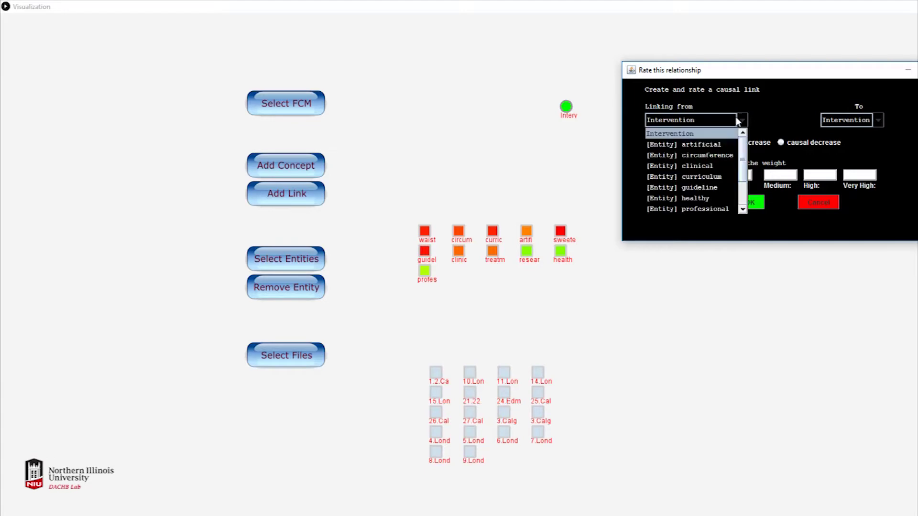
pyautogui.click(720, 167)
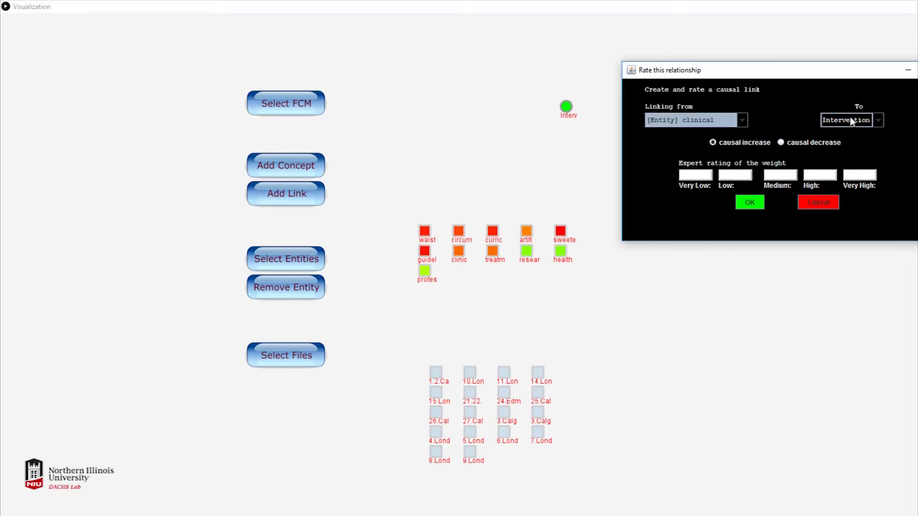
pyautogui.click(776, 175)
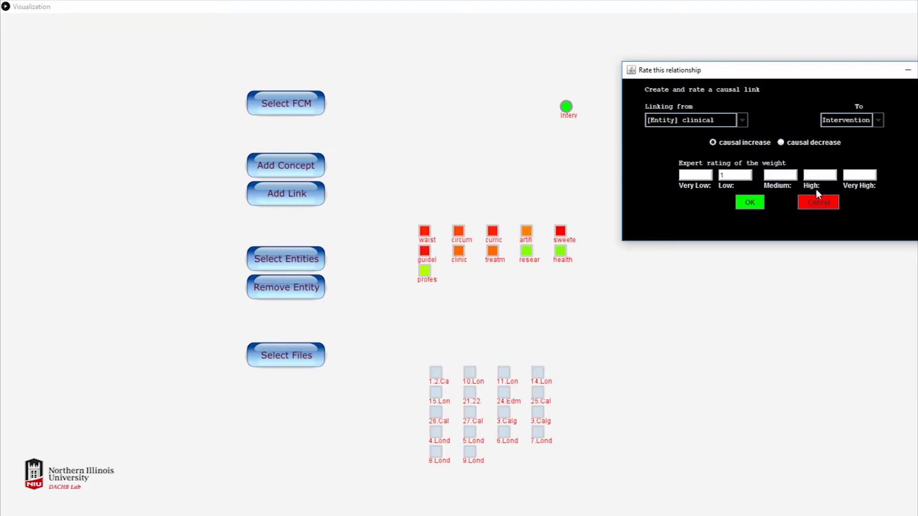
pyautogui.click(749, 203)
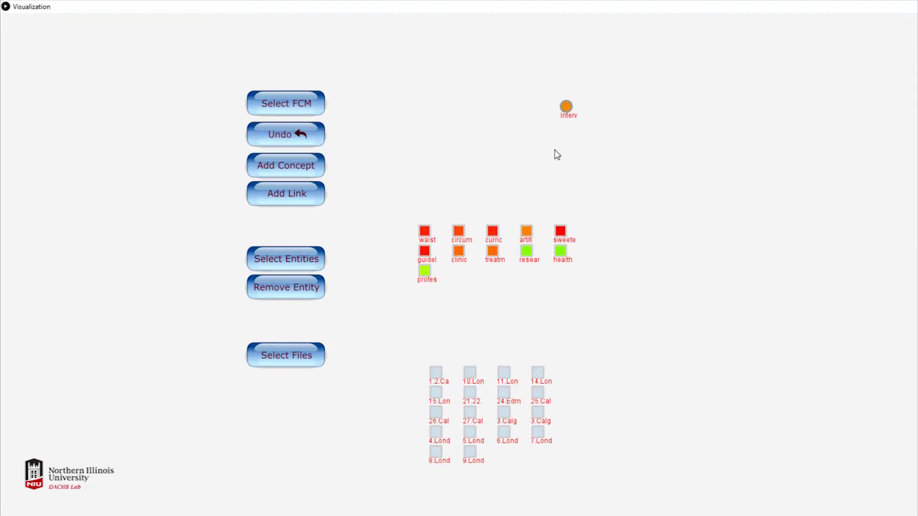
# Examine the connections of the Intervention concept and the documents behind the treatment entity
pyautogui.click(568, 115)
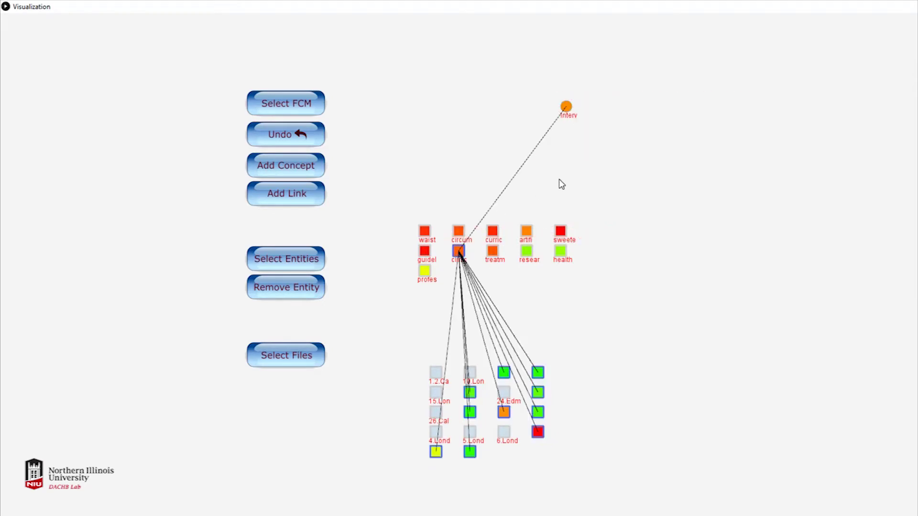
pyautogui.click(567, 107)
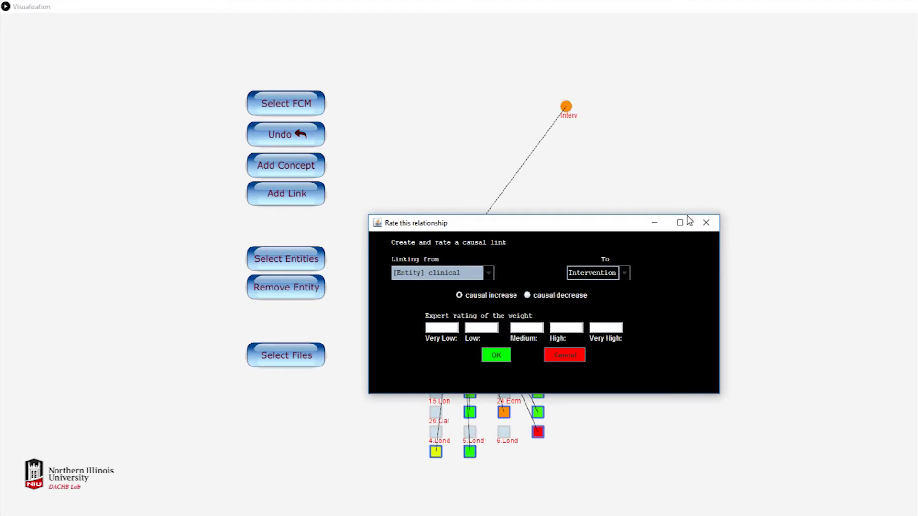
pyautogui.click(706, 222)
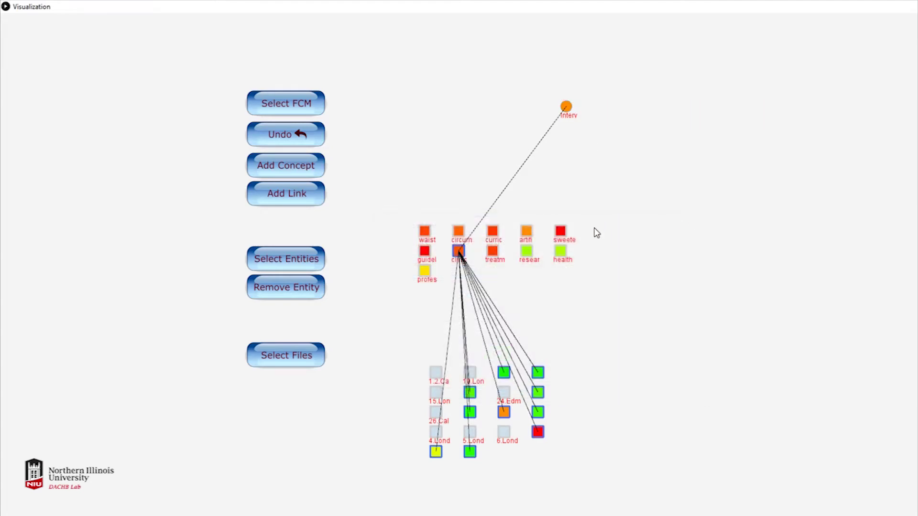
pyautogui.click(498, 257)
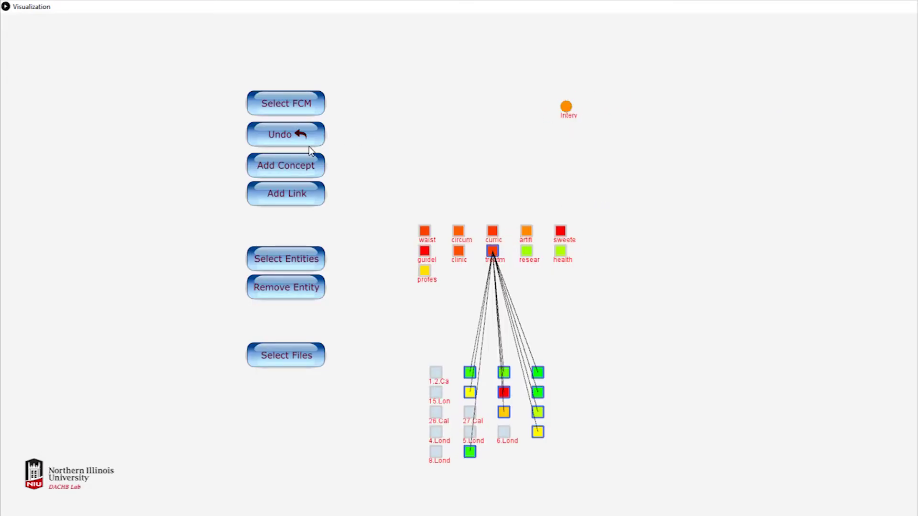
# Create a causal-increase link from the treatment entity to Intervention, with an expert weight rating of 1 under High
pyautogui.click(295, 194)
pyautogui.click(489, 273)
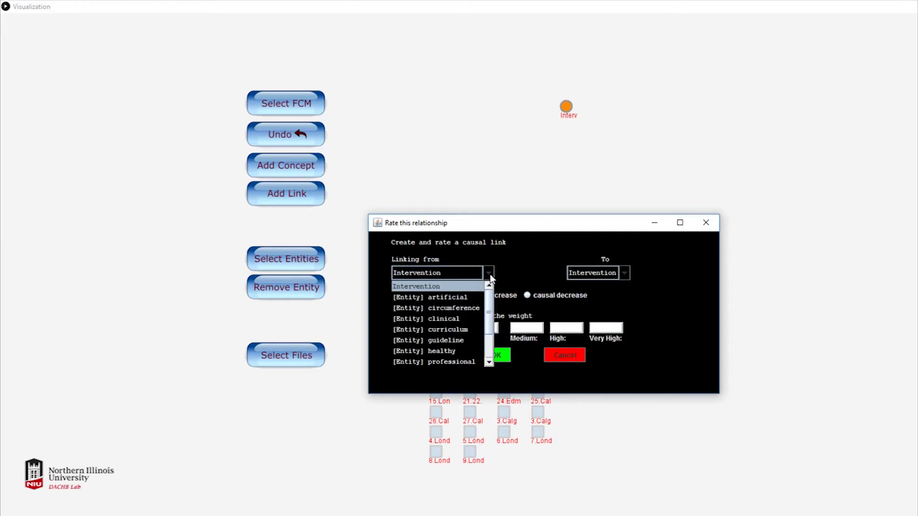
pyautogui.scroll(-2, 450, 348)
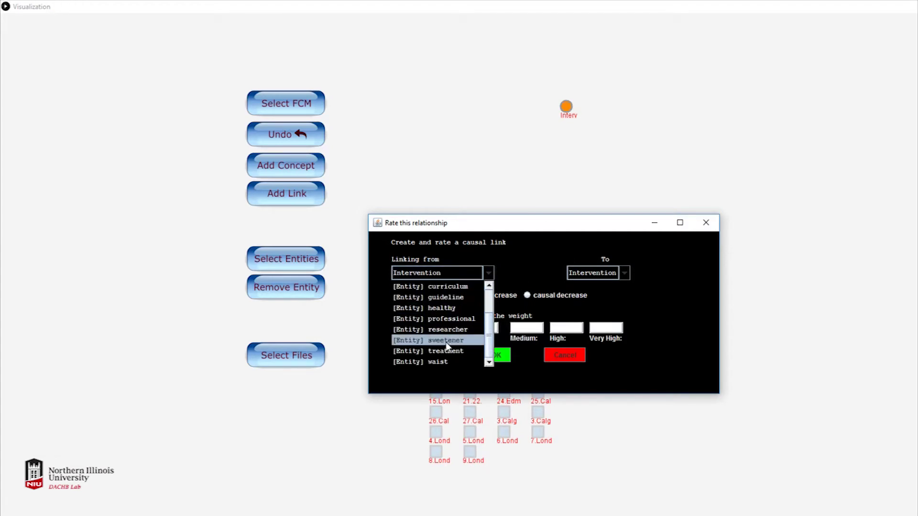
pyautogui.scroll(2, 452, 330)
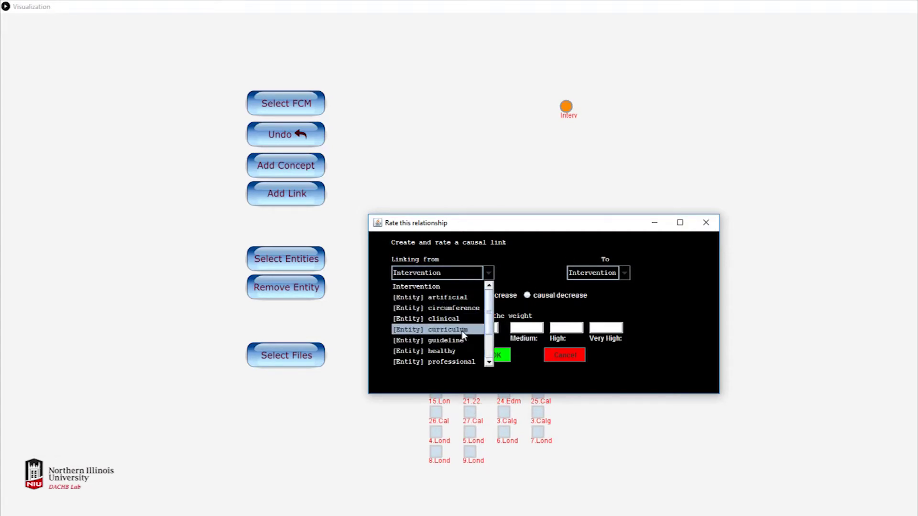
pyautogui.scroll(-1, 466, 344)
pyautogui.scroll(-1, 463, 345)
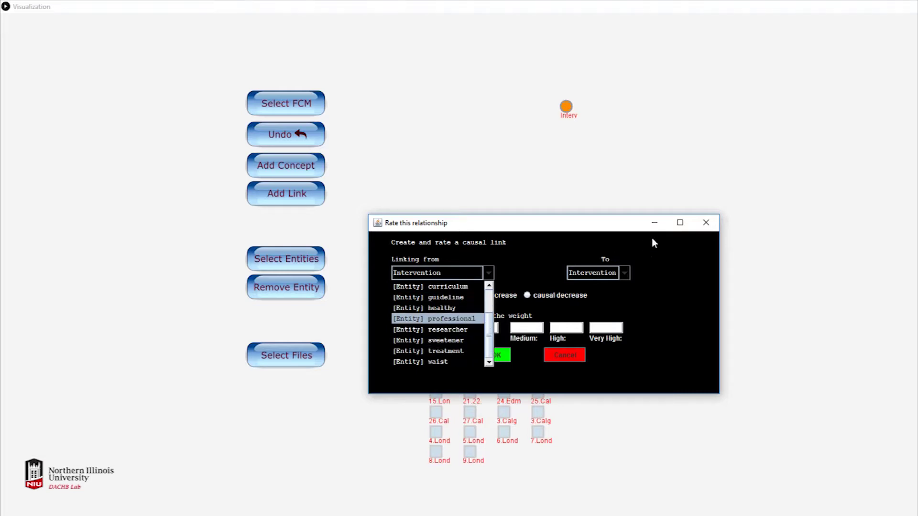
pyautogui.click(452, 351)
pyautogui.click(569, 327)
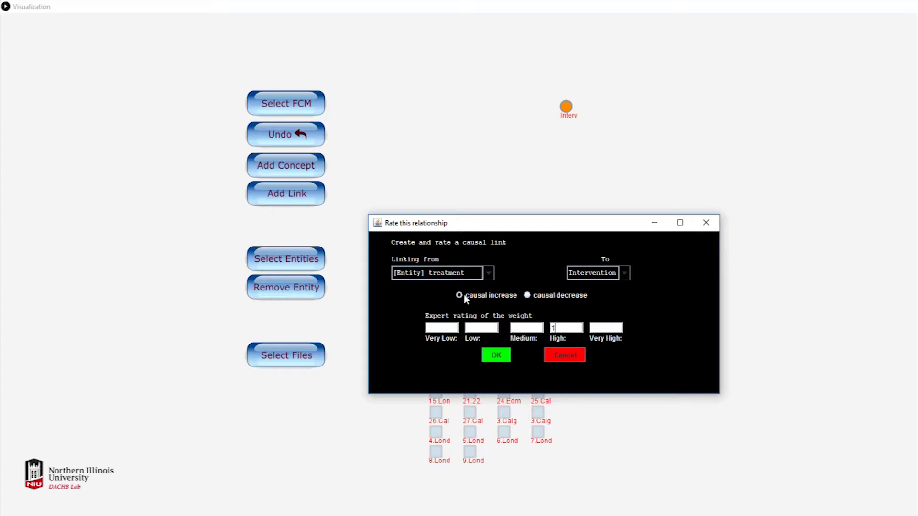
pyautogui.click(496, 355)
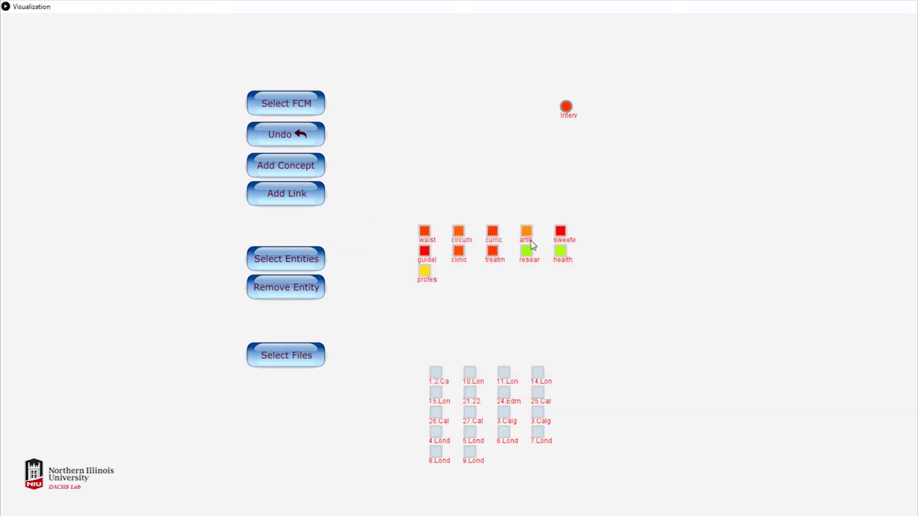
# Examine the Intervention concept's connections and the rating dialog of its link from the treatment entity, leaving the rating untouched
pyautogui.click(571, 108)
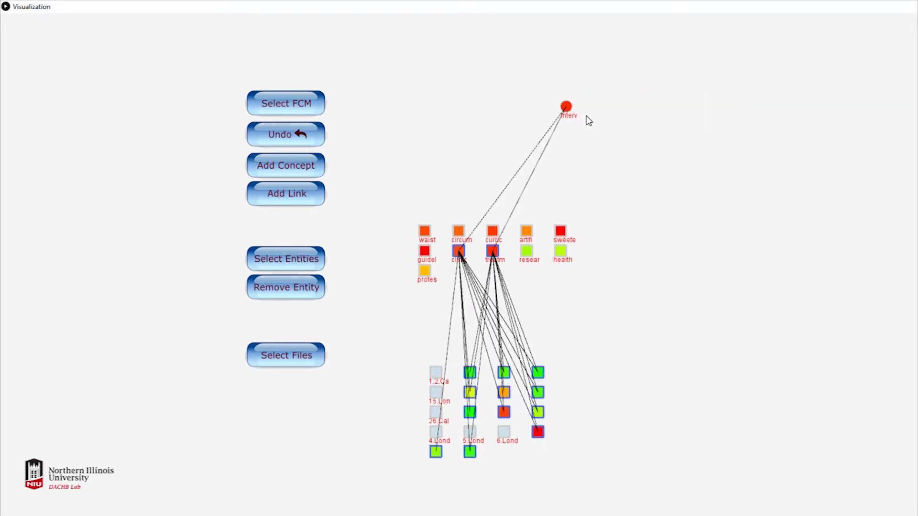
pyautogui.click(566, 107)
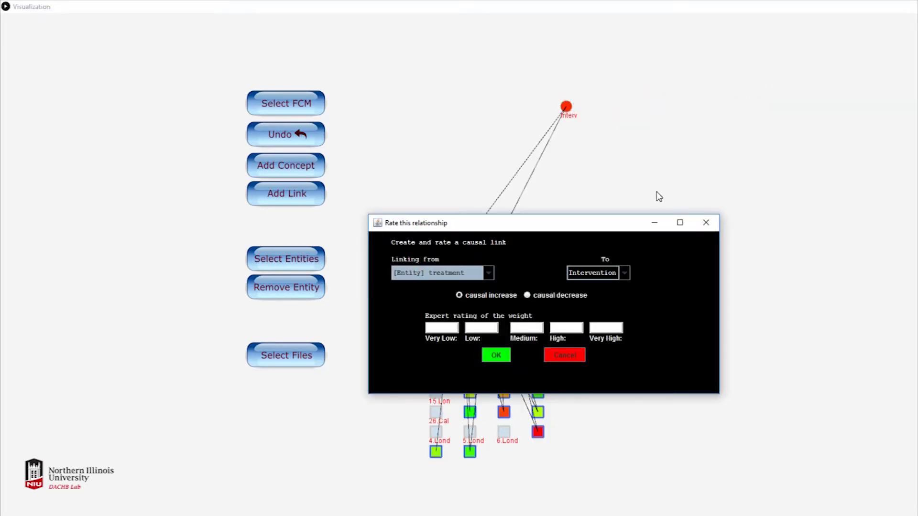
pyautogui.click(705, 219)
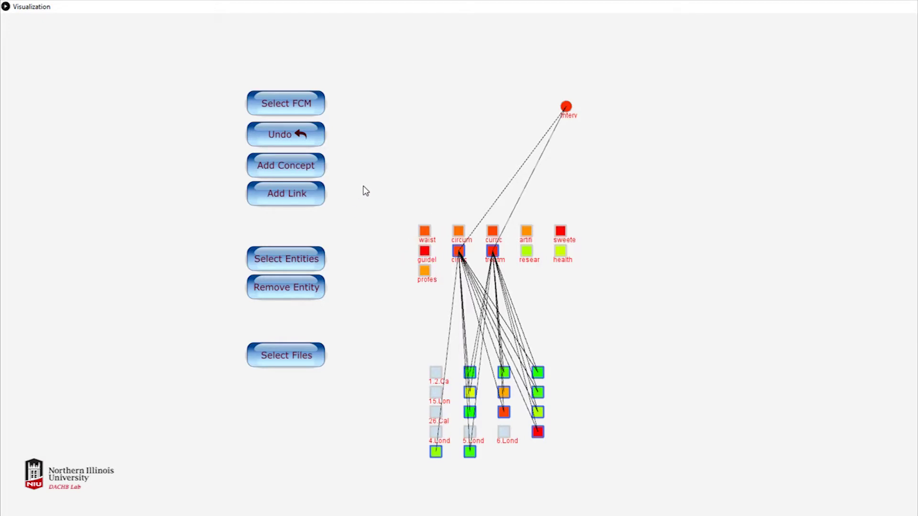
# Create a causal-increase link from the guideline entity to Intervention, rated 1 under Medium, and check Intervention's connections
pyautogui.click(425, 254)
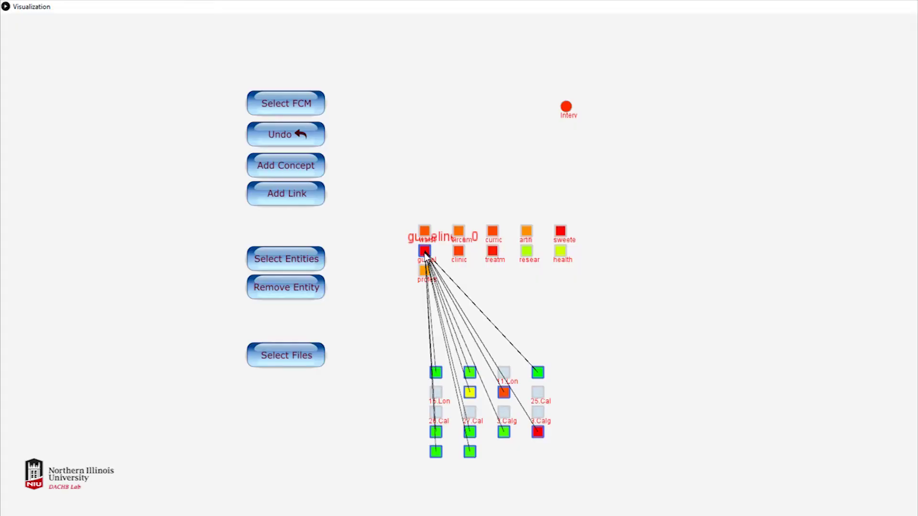
pyautogui.click(291, 196)
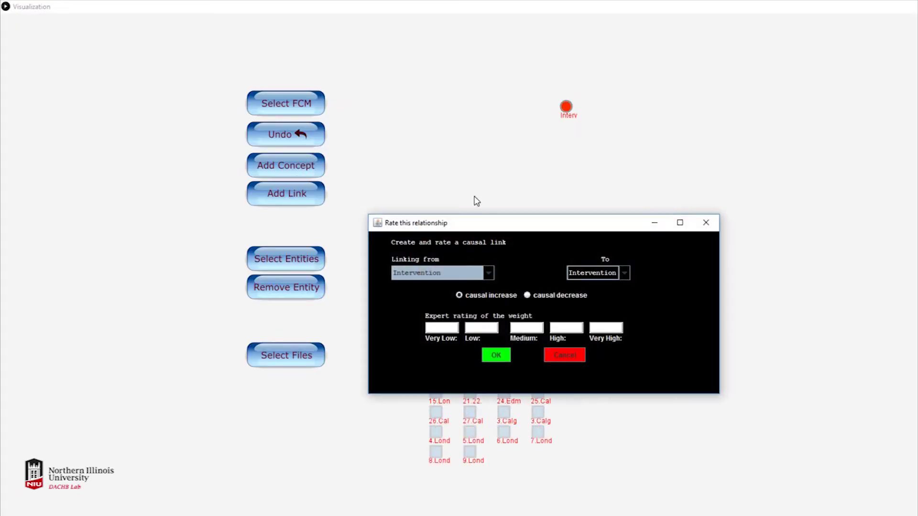
pyautogui.click(482, 280)
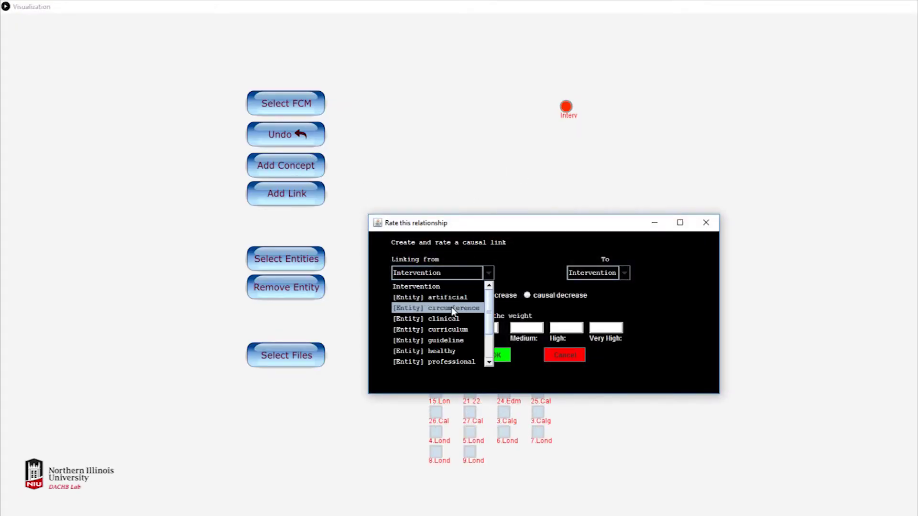
pyautogui.click(460, 340)
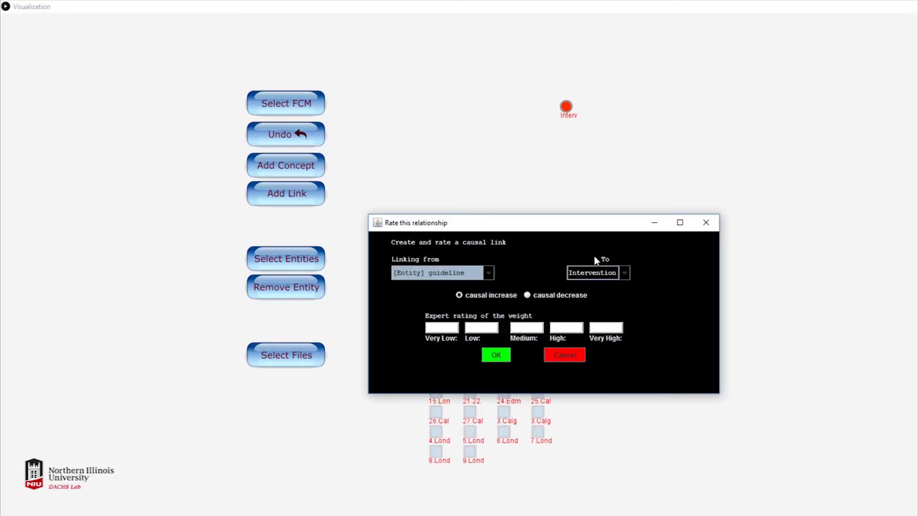
pyautogui.click(574, 327)
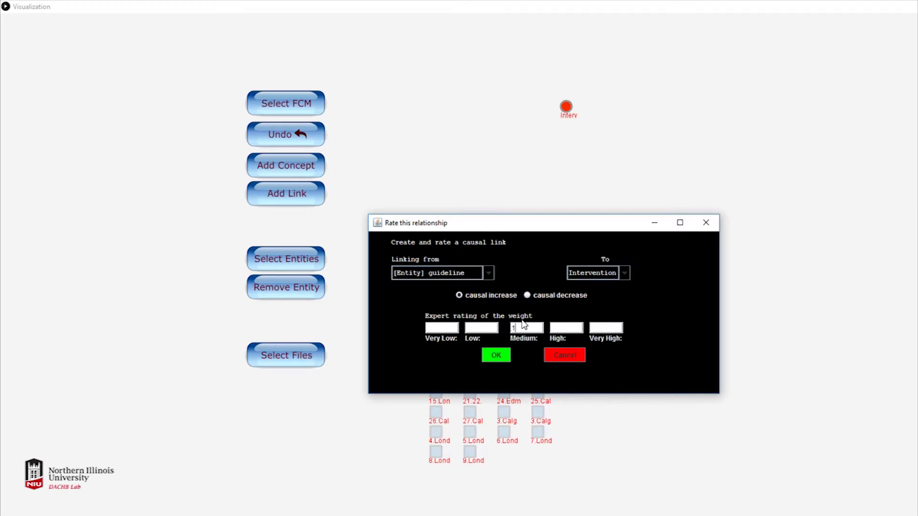
pyautogui.click(498, 355)
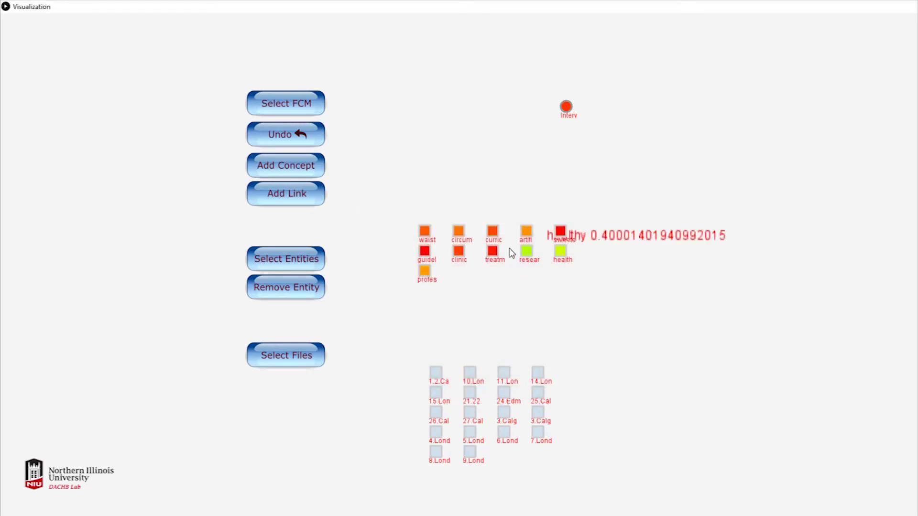
pyautogui.click(566, 108)
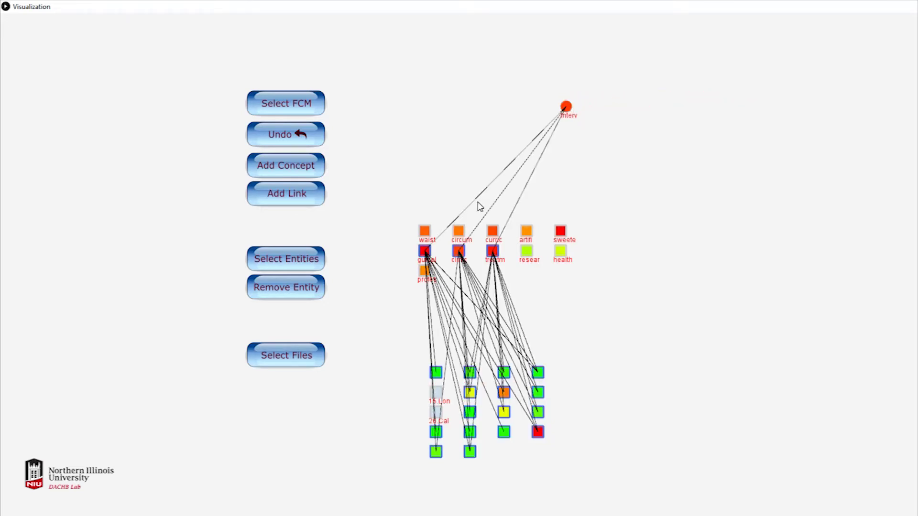
pyautogui.moveTo(568, 109)
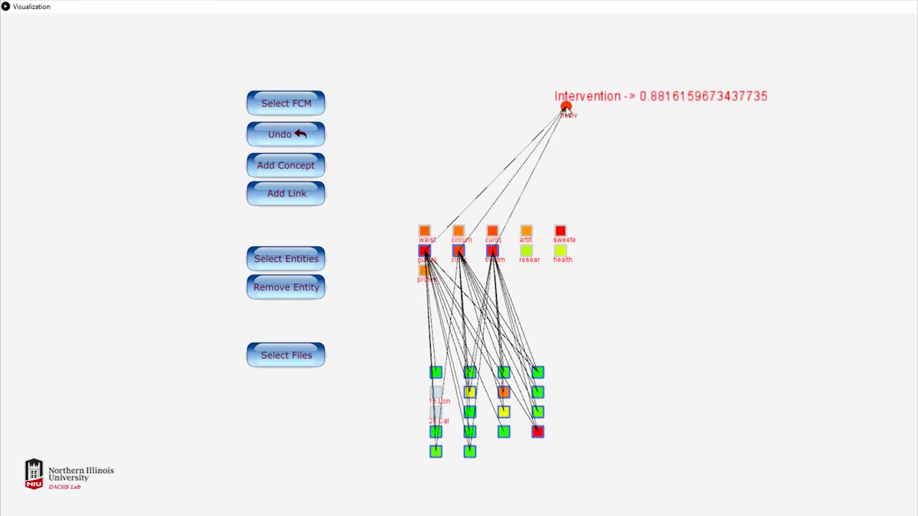
# Add a non-stabilizing concept named Obesity And Weight and check the connections of both concepts
pyautogui.click(292, 171)
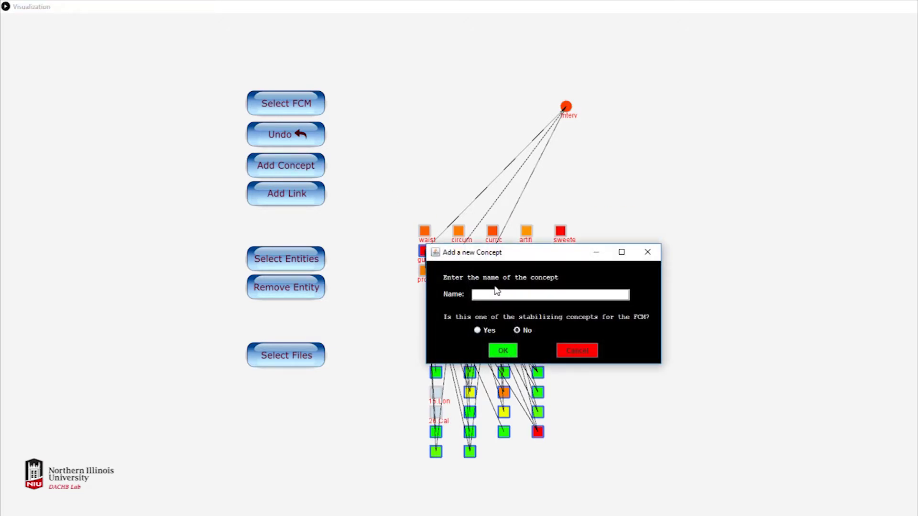
pyautogui.write('Obesity And Weight')
pyautogui.click(502, 351)
pyautogui.moveTo(423, 110)
pyautogui.click(566, 107)
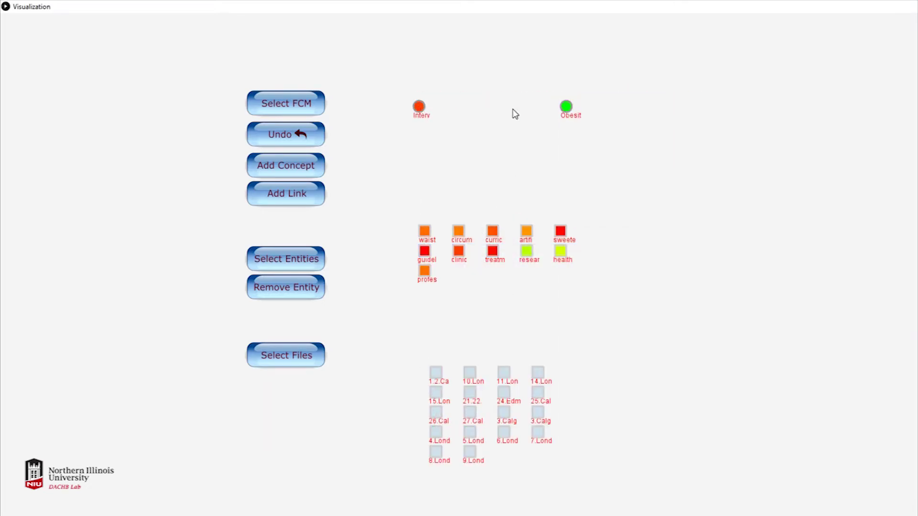
pyautogui.click(423, 109)
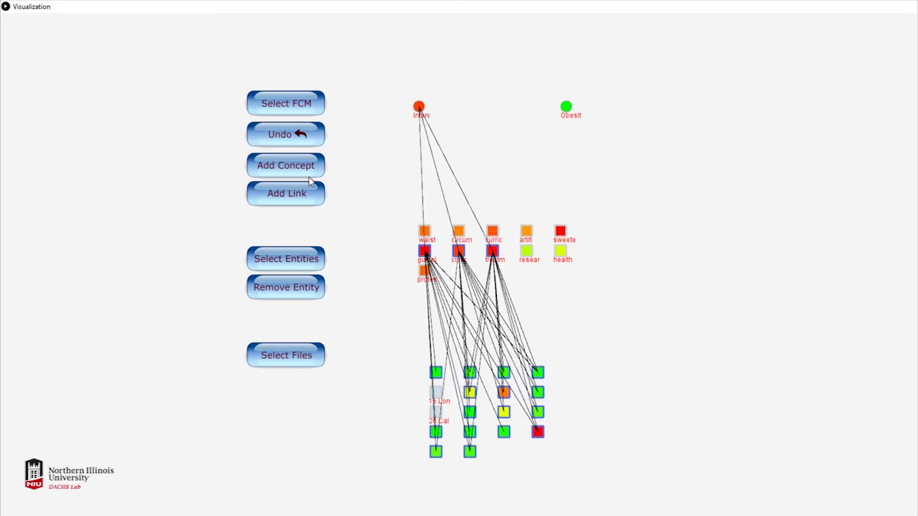
# Create a causal-increase link from the Obesity And Weight concept to Intervention, with an expert weight rating of 1 under Medium
pyautogui.click(301, 193)
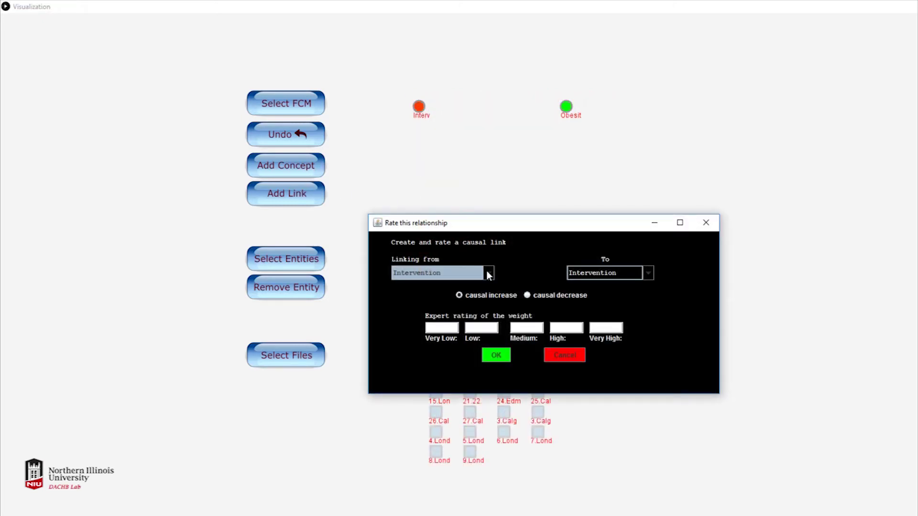
pyautogui.click(488, 275)
pyautogui.scroll(-2, 488, 313)
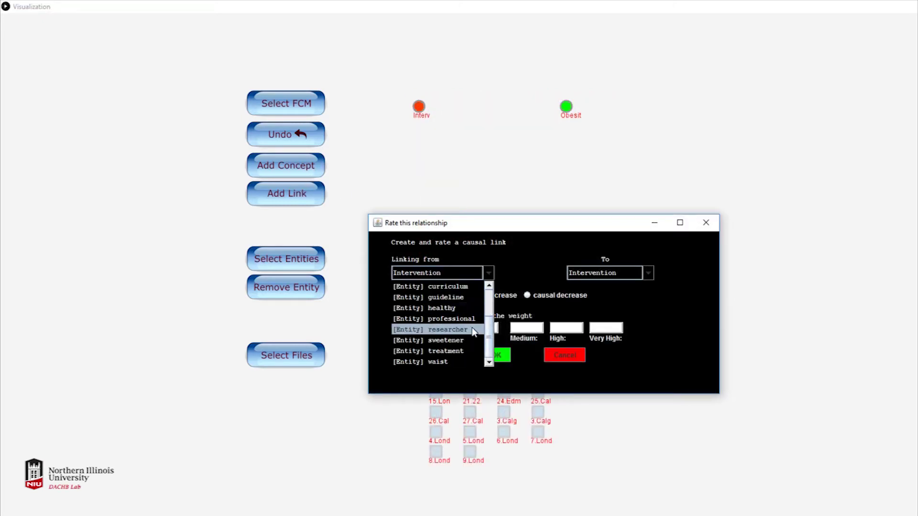
pyautogui.scroll(2, 472, 323)
pyautogui.scroll(-2, 472, 325)
pyautogui.scroll(2, 463, 353)
pyautogui.click(440, 298)
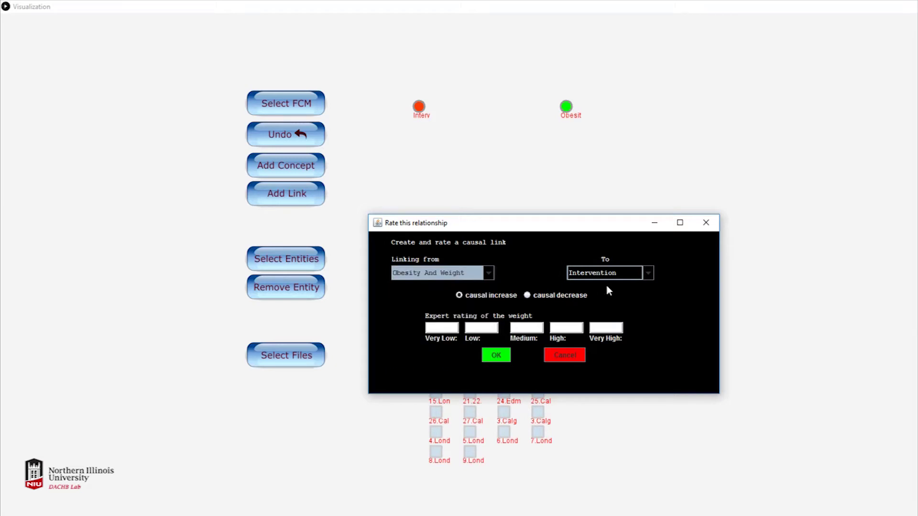
pyautogui.click(529, 326)
pyautogui.click(533, 297)
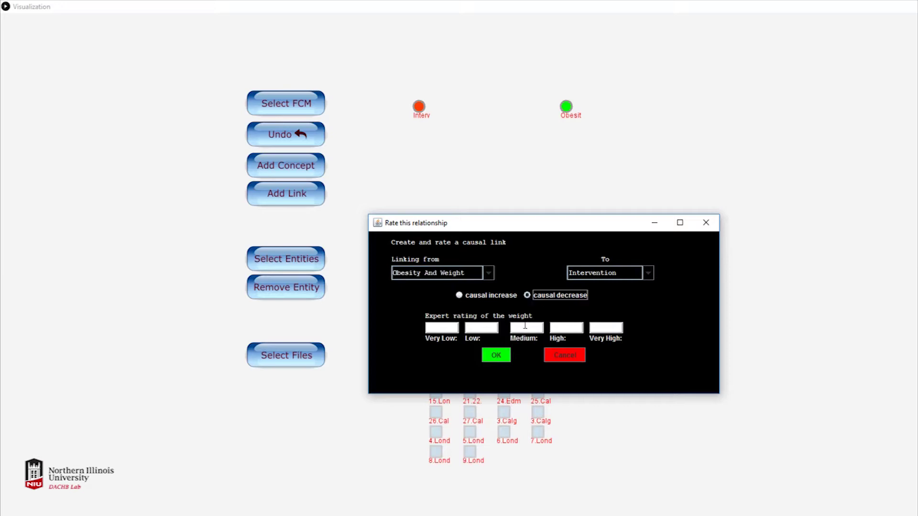
pyautogui.click(477, 297)
pyautogui.click(541, 327)
pyautogui.click(496, 355)
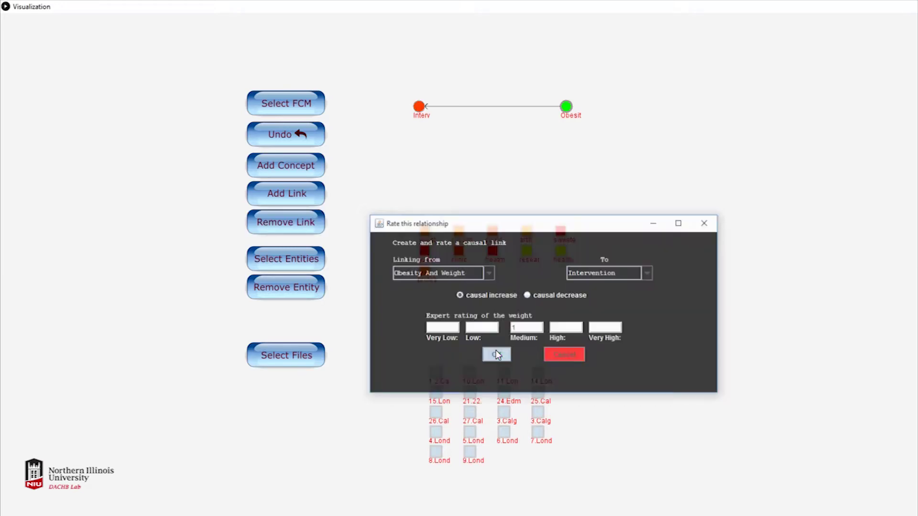
# Examine the connections of the Intervention and Obesity And Weight concepts
pyautogui.click(424, 110)
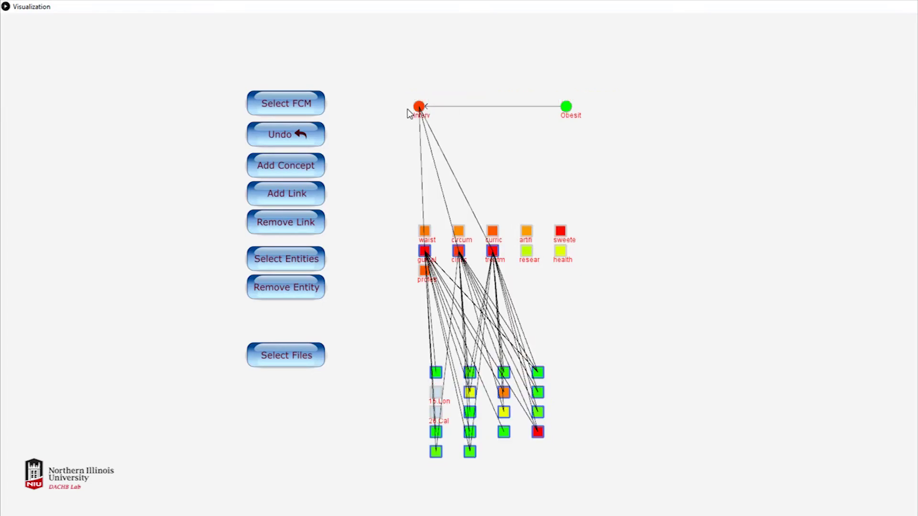
pyautogui.click(566, 108)
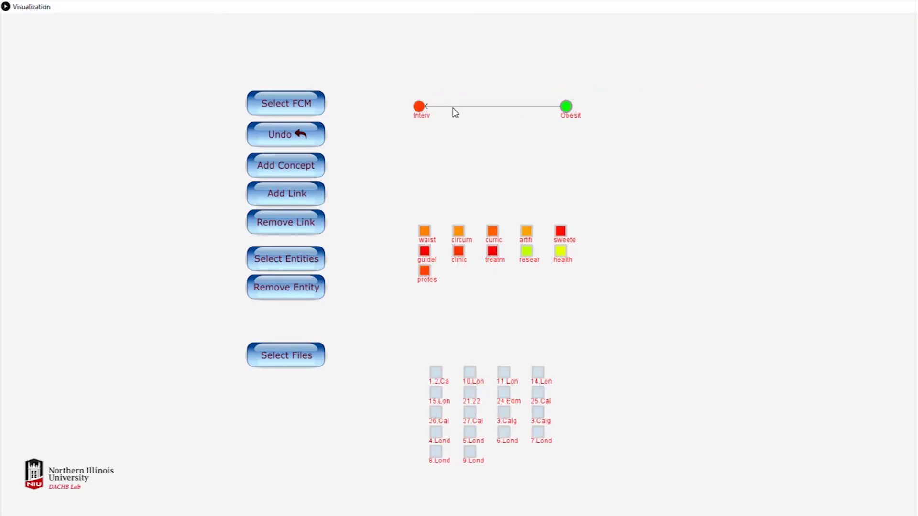
pyautogui.click(424, 113)
pyautogui.click(566, 110)
pyautogui.moveTo(564, 108)
# Create a causal-increase link from the sweetener entity to Obesity And Weight, rated 1 under High, and check both concepts' connections
pyautogui.click(561, 233)
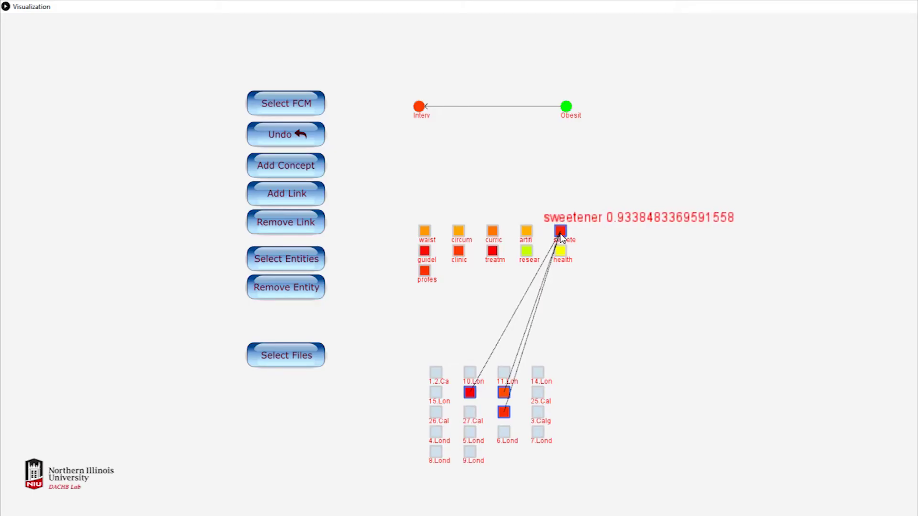
pyautogui.click(310, 197)
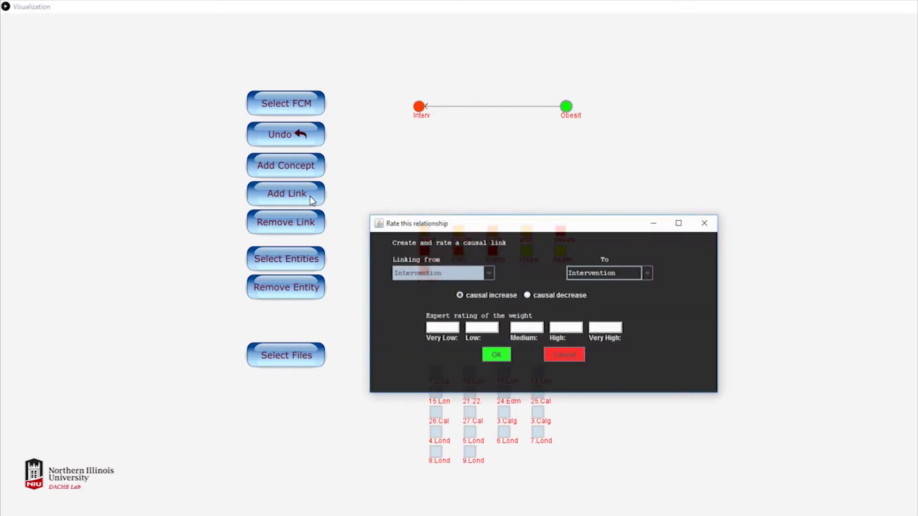
pyautogui.click(486, 272)
pyautogui.scroll(-2, 470, 335)
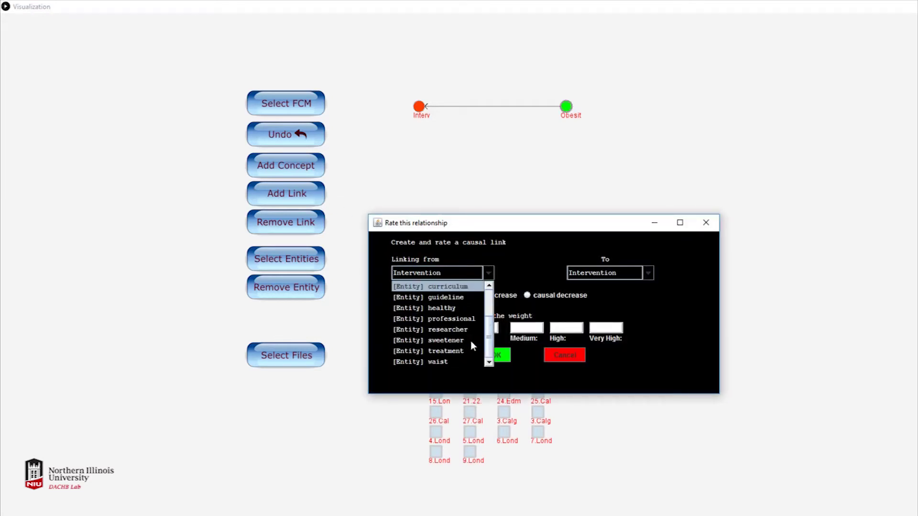
pyautogui.click(470, 340)
pyautogui.click(647, 273)
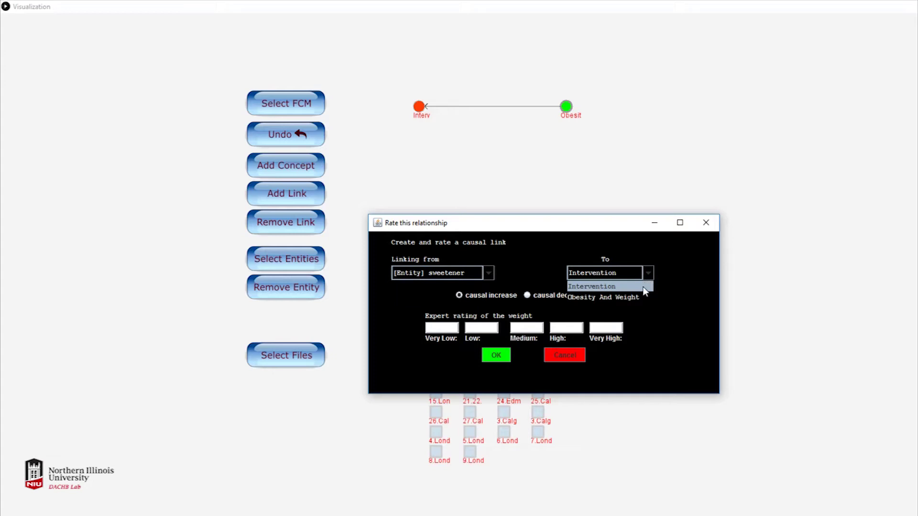
pyautogui.click(626, 296)
pyautogui.click(571, 331)
pyautogui.write('1')
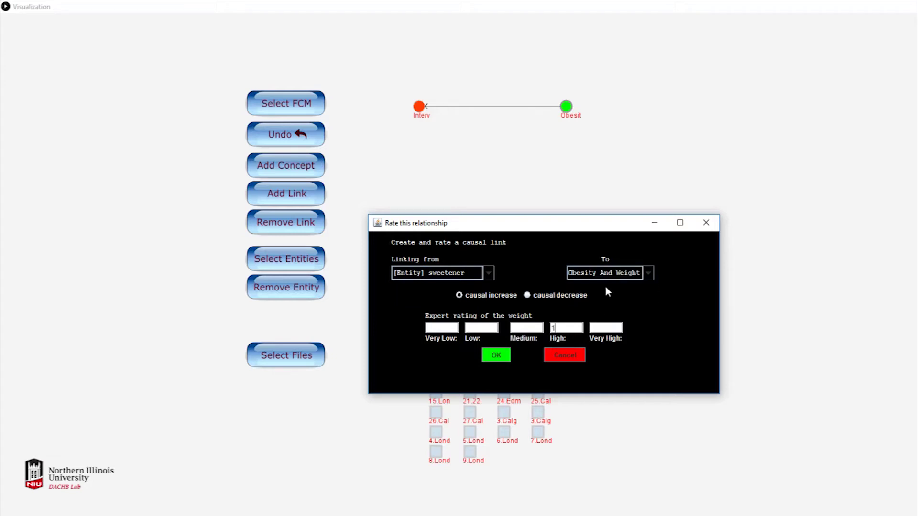
pyautogui.click(497, 355)
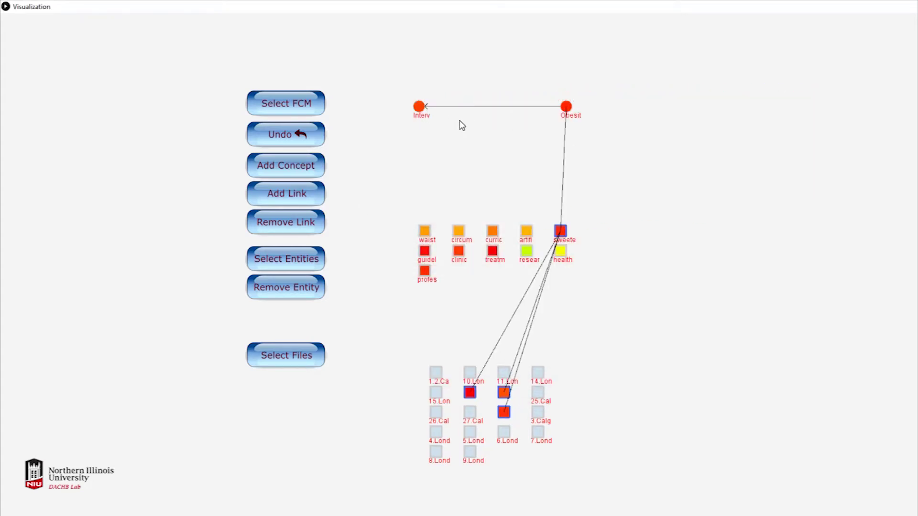
pyautogui.click(420, 110)
pyautogui.click(573, 113)
# Create a causal-increase link from the waist entity to Obesity And Weight, with an expert weight rating of 1 under Medium
pyautogui.moveTo(526, 237)
pyautogui.click(429, 236)
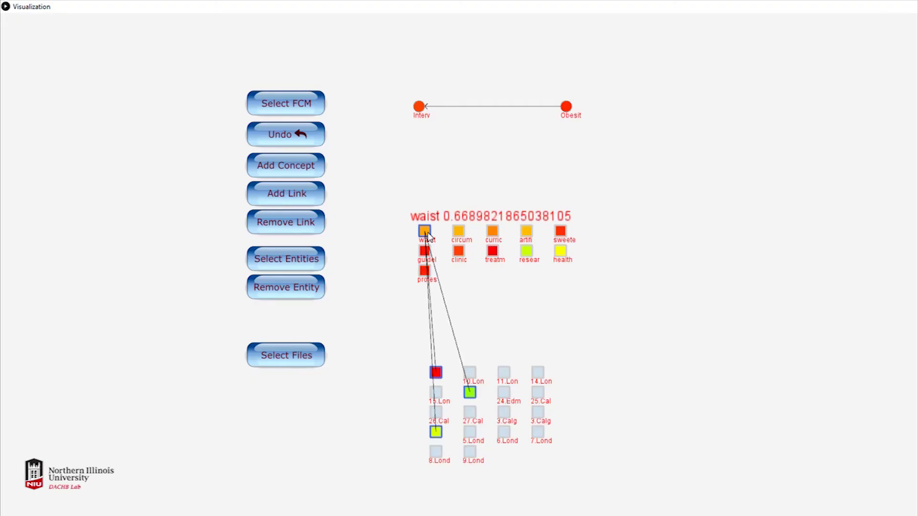
pyautogui.click(316, 201)
pyautogui.click(476, 270)
pyautogui.scroll(-2, 463, 340)
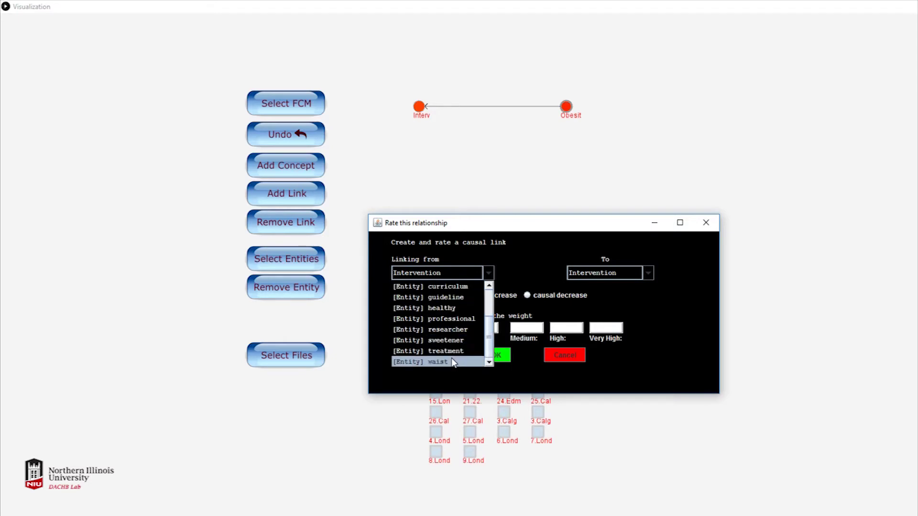
pyautogui.click(456, 362)
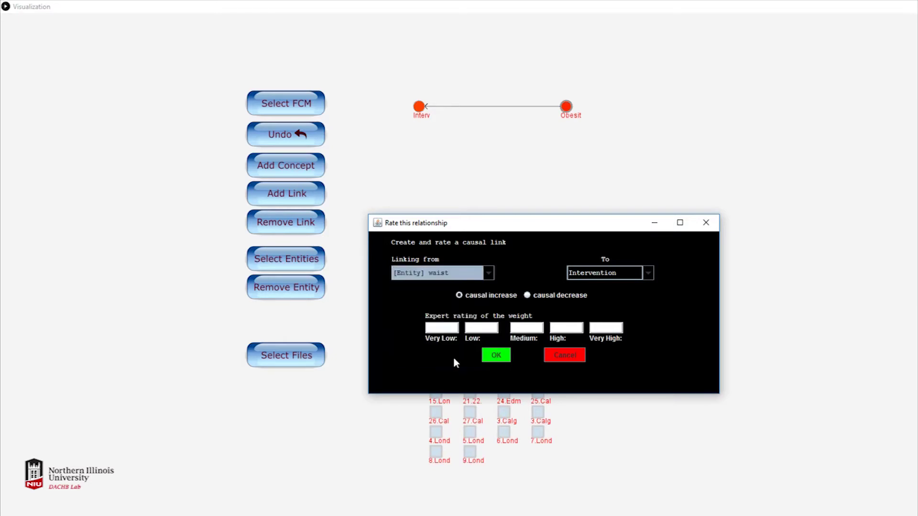
pyautogui.click(535, 328)
pyautogui.write('1')
pyautogui.click(646, 273)
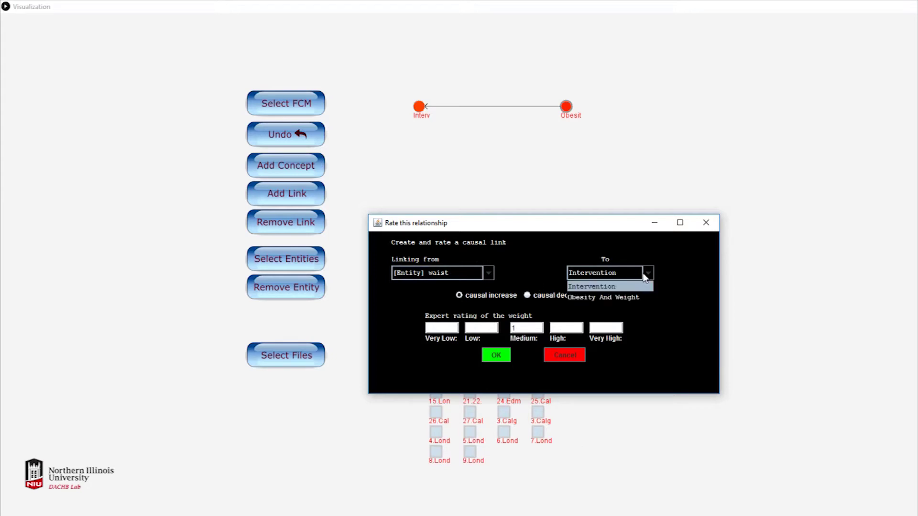
pyautogui.click(632, 298)
pyautogui.click(497, 355)
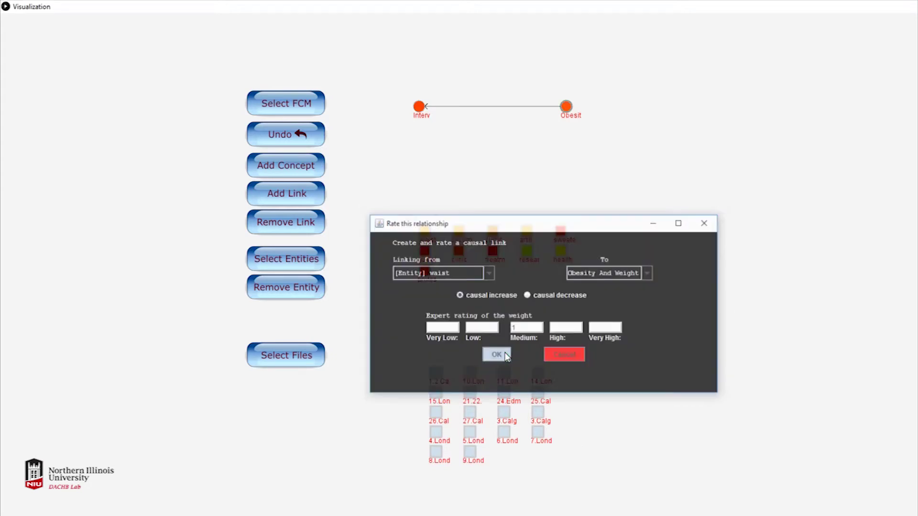
pyautogui.moveTo(428, 120)
pyautogui.moveTo(567, 113)
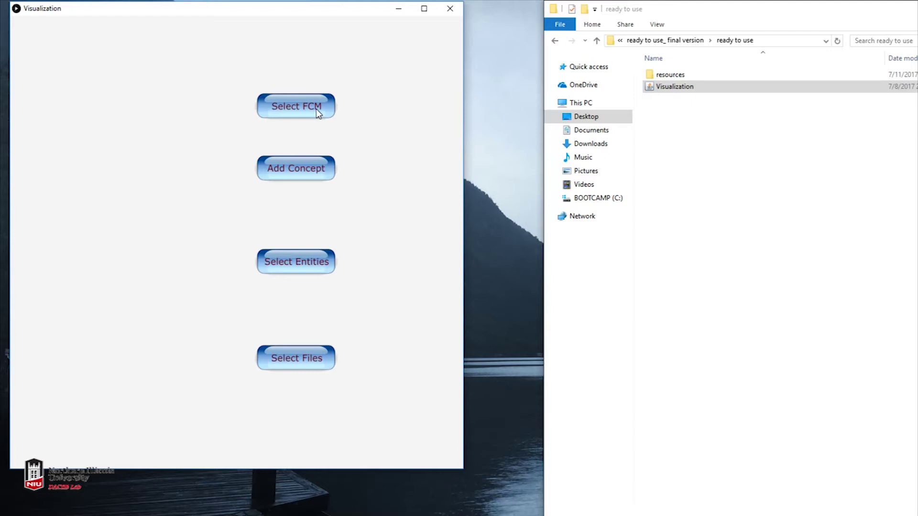
# Load the existing concept map tempConceptMap.fcm from the Documents_Entities_FCM folder and maximize the Visualization window
pyautogui.click(291, 106)
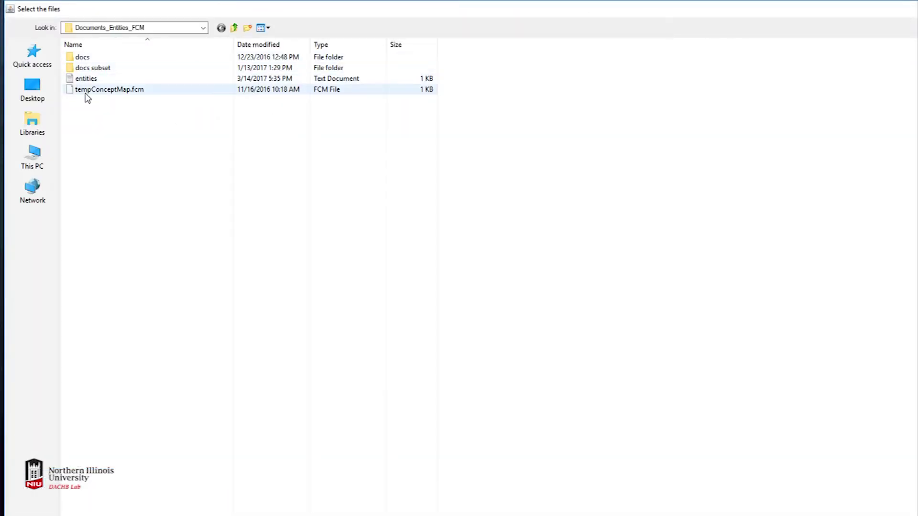
pyautogui.click(137, 93)
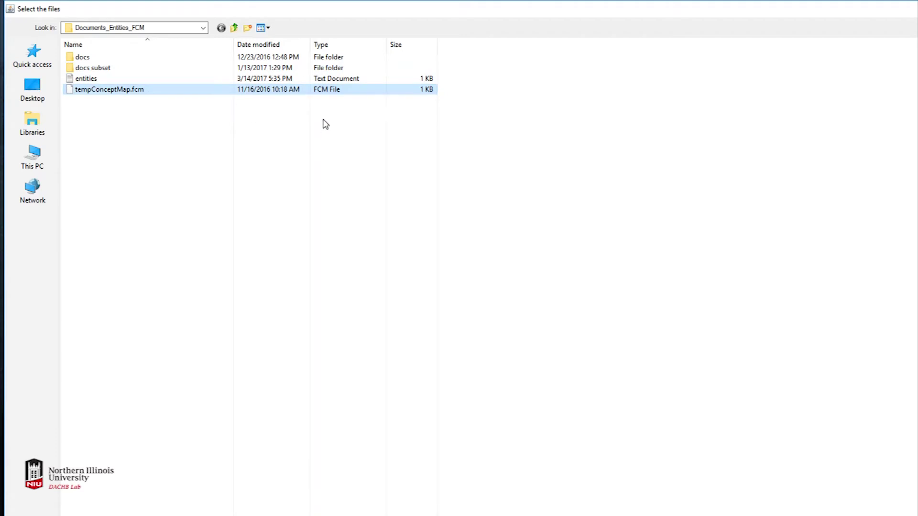
pyautogui.press('Return')
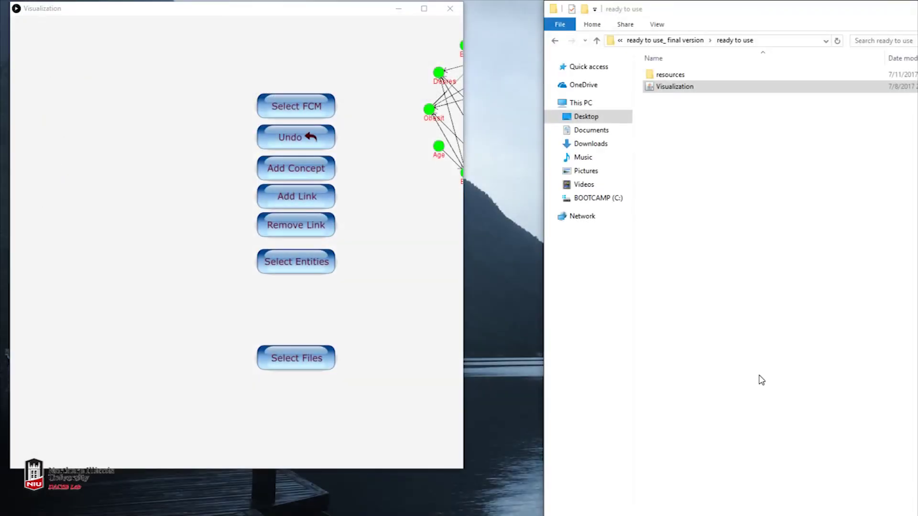
pyautogui.click(424, 8)
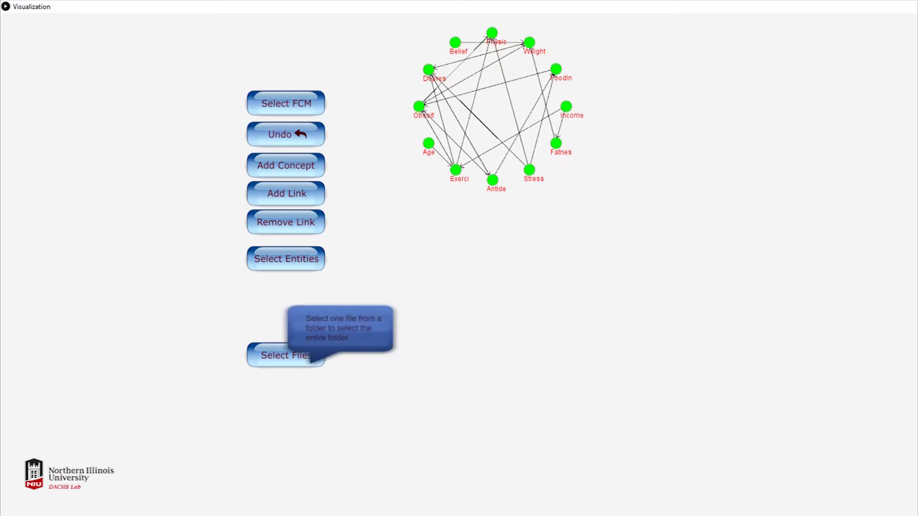
# Load the text documents of the docs folder by selecting the file 1.2.Calgary.A.1.1, and maximize the window
pyautogui.click(287, 356)
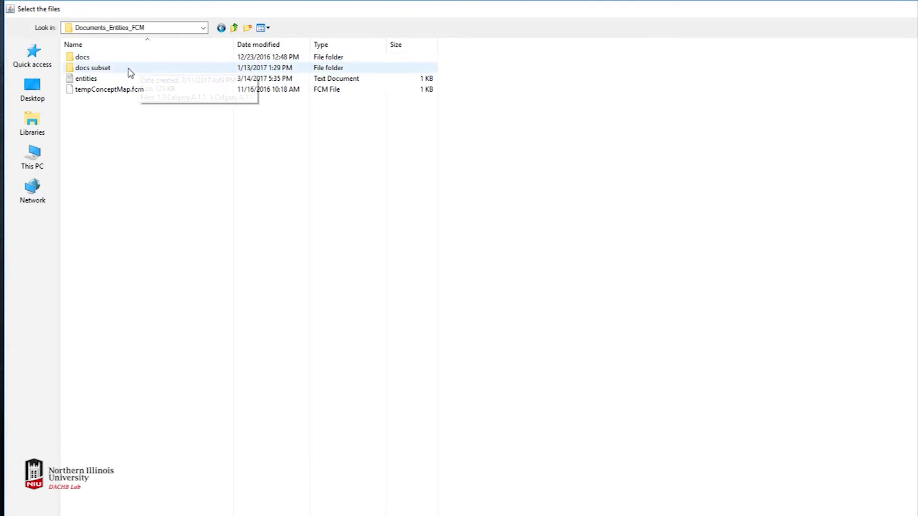
pyautogui.doubleClick(99, 57)
pyautogui.click(167, 64)
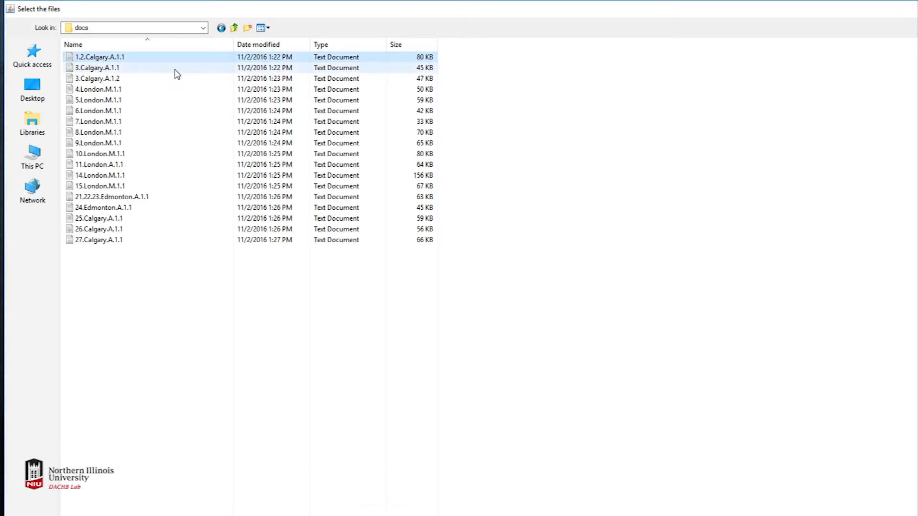
pyautogui.click(886, 482)
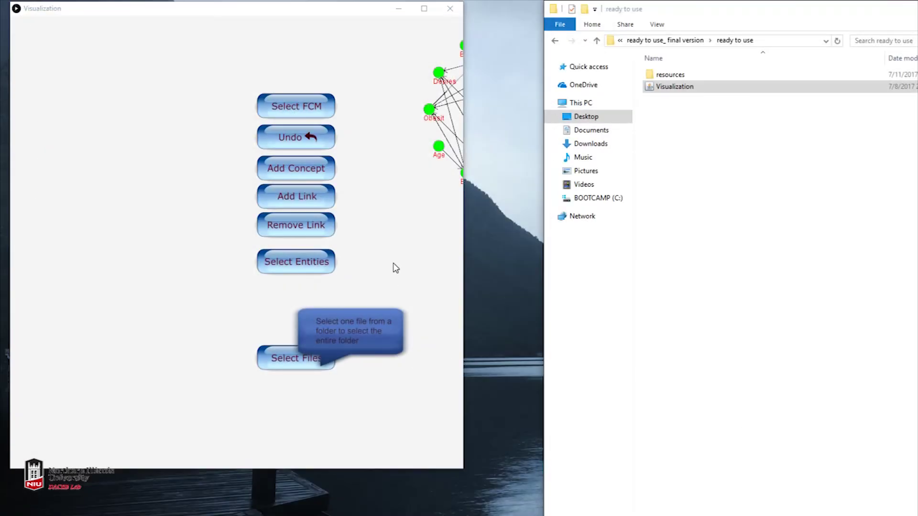
pyautogui.click(424, 8)
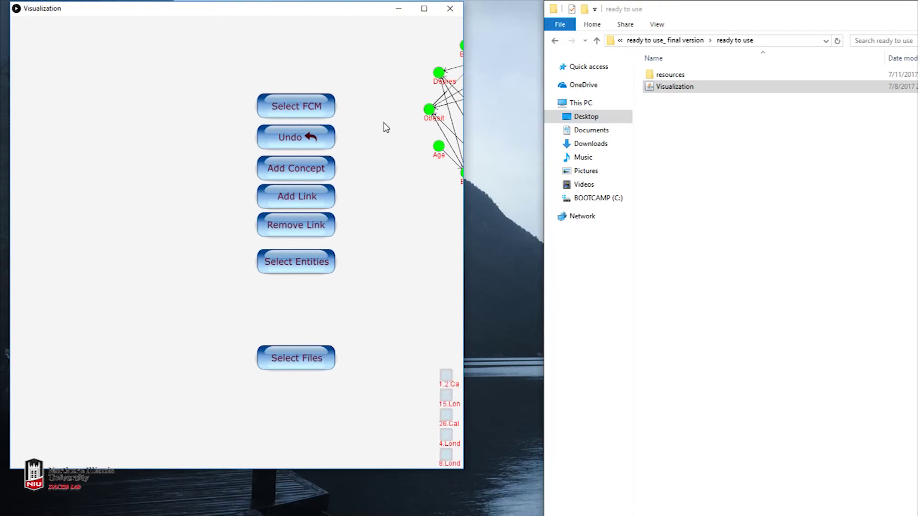
pyautogui.click(424, 9)
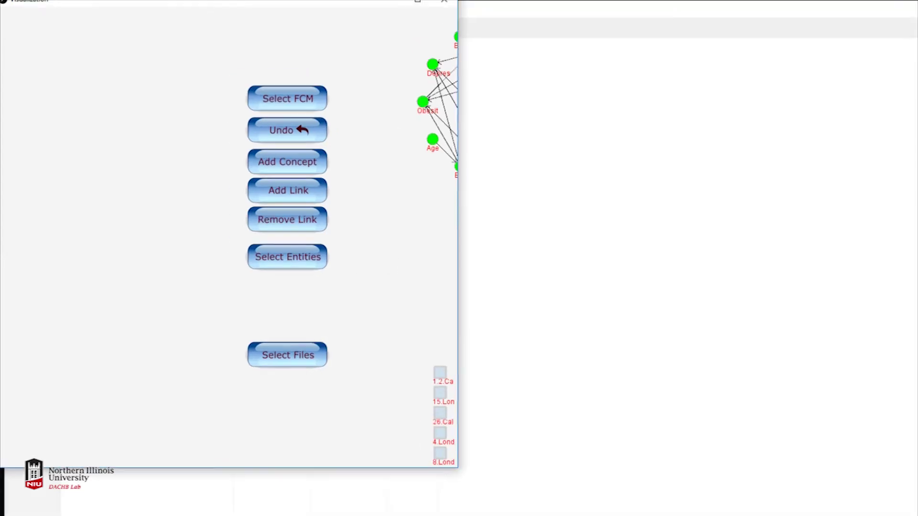
# Load the entities text file from the Documents_Entities_FCM folder and maximize the window
pyautogui.doubleClick(617, 31)
pyautogui.click(153, 27)
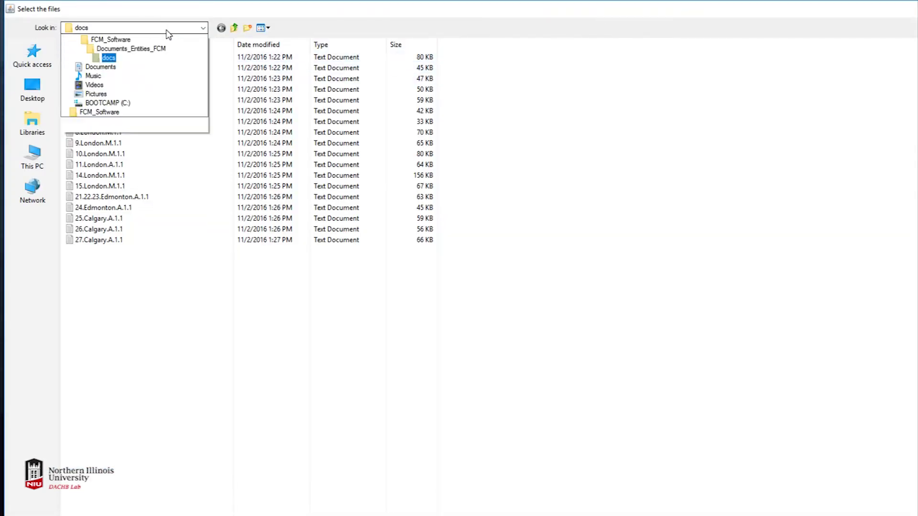
pyautogui.click(126, 137)
pyautogui.click(298, 79)
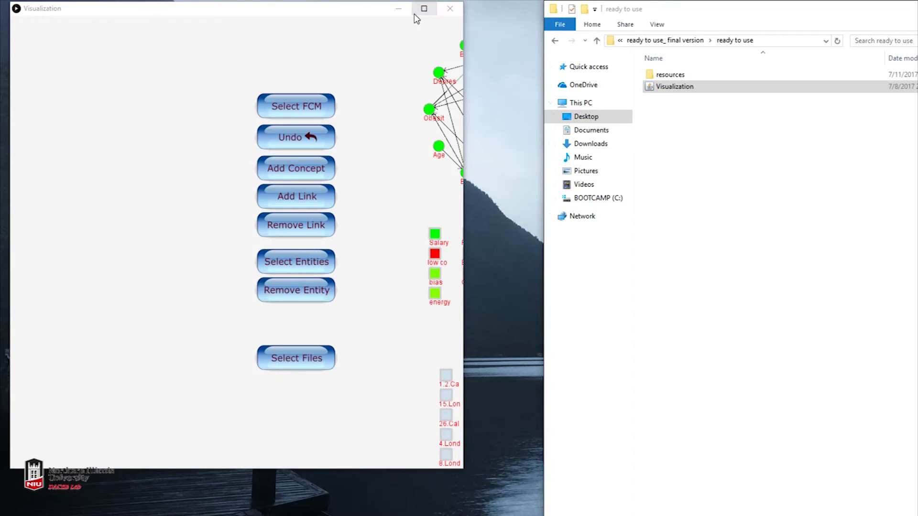
pyautogui.click(424, 9)
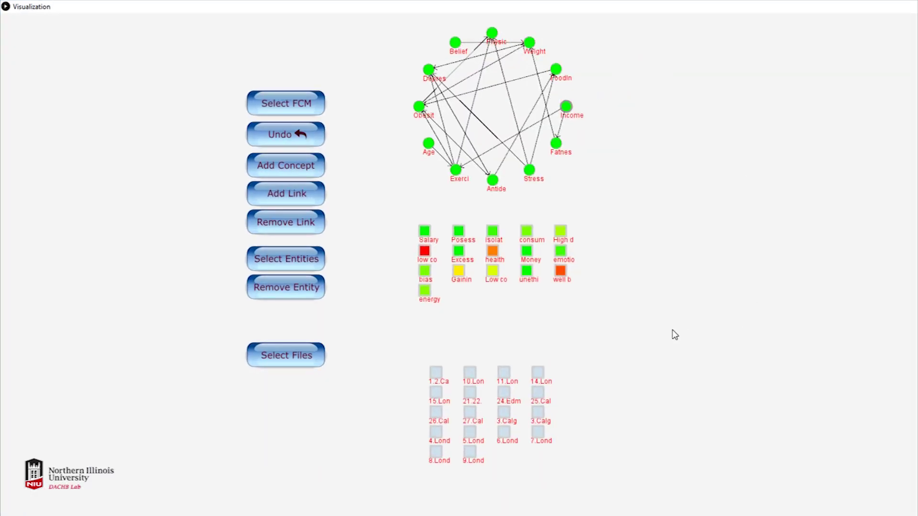
# Examine the concept and document connections of entities such as Salary, consumption, unethical and Money, and of the Obesity concept
pyautogui.click(424, 233)
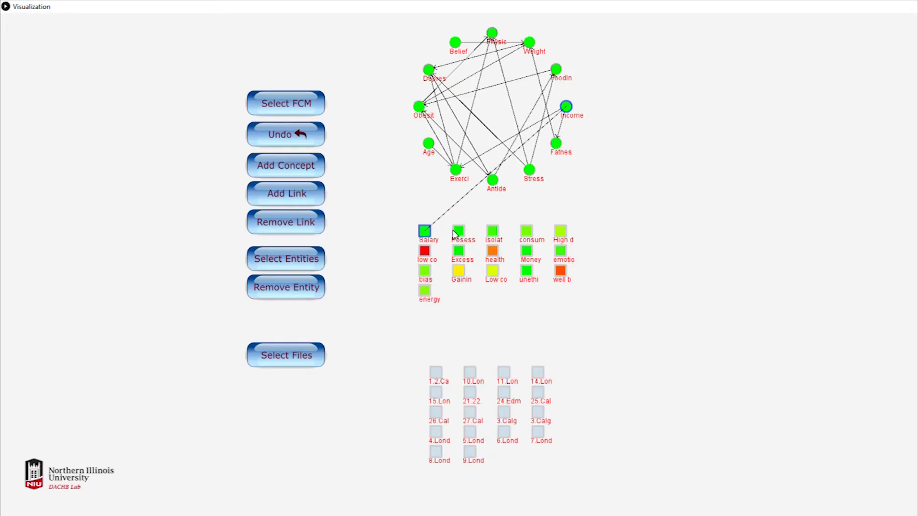
pyautogui.click(526, 231)
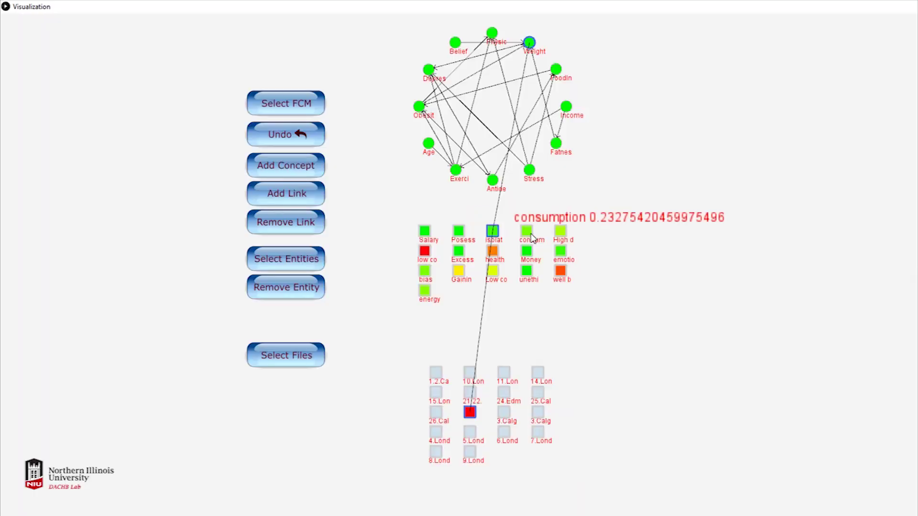
pyautogui.click(560, 232)
pyautogui.click(561, 251)
pyautogui.click(527, 271)
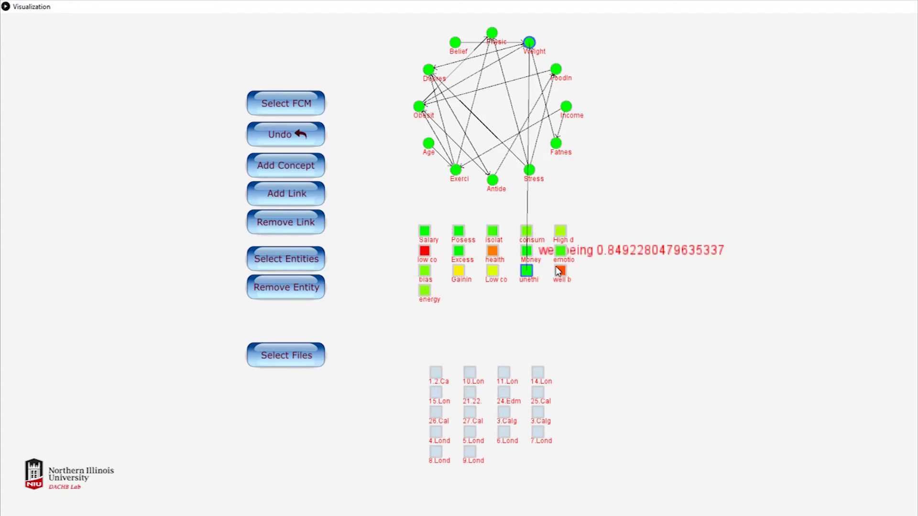
pyautogui.click(425, 231)
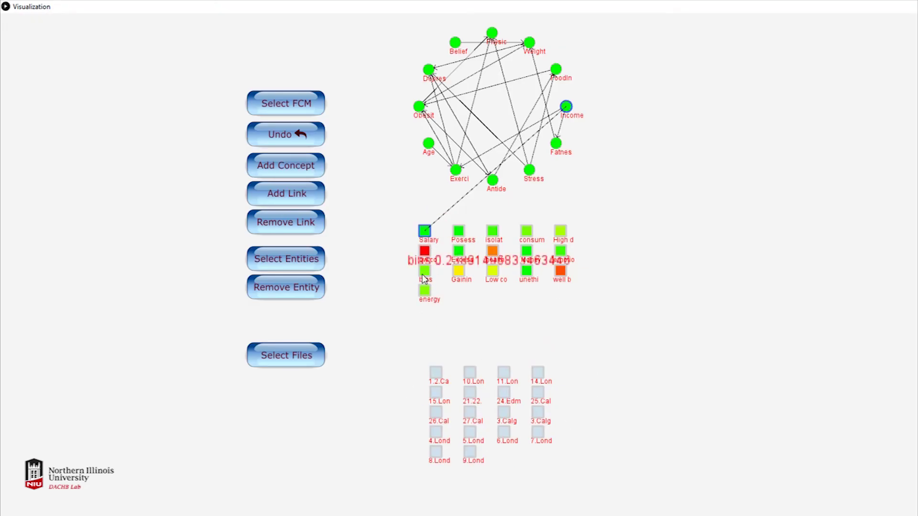
pyautogui.moveTo(526, 237)
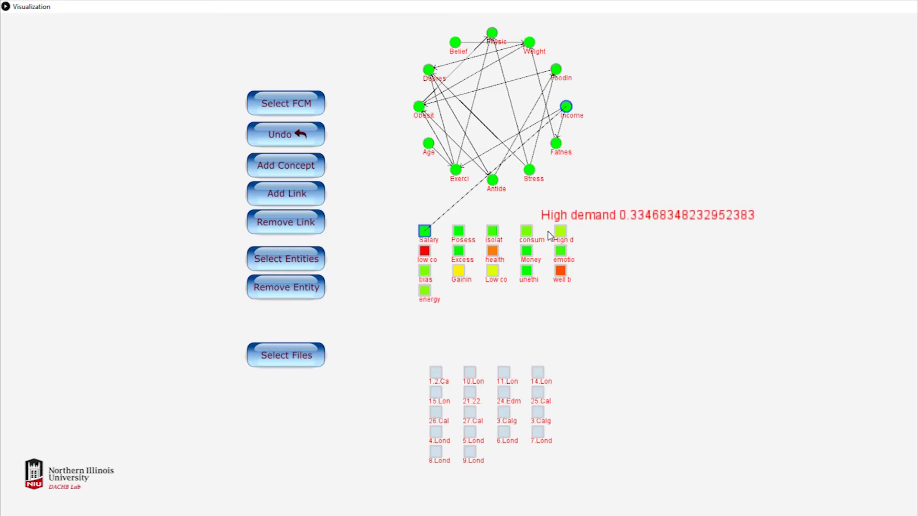
pyautogui.click(527, 232)
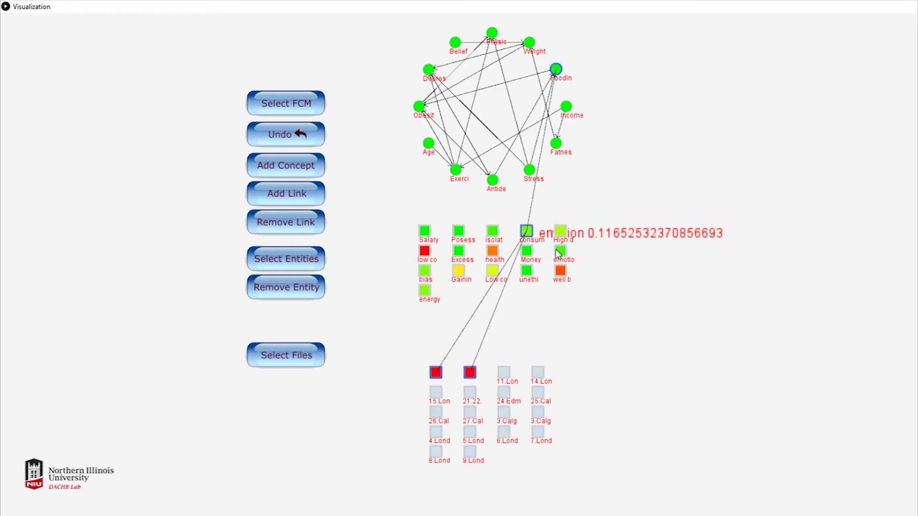
pyautogui.click(526, 251)
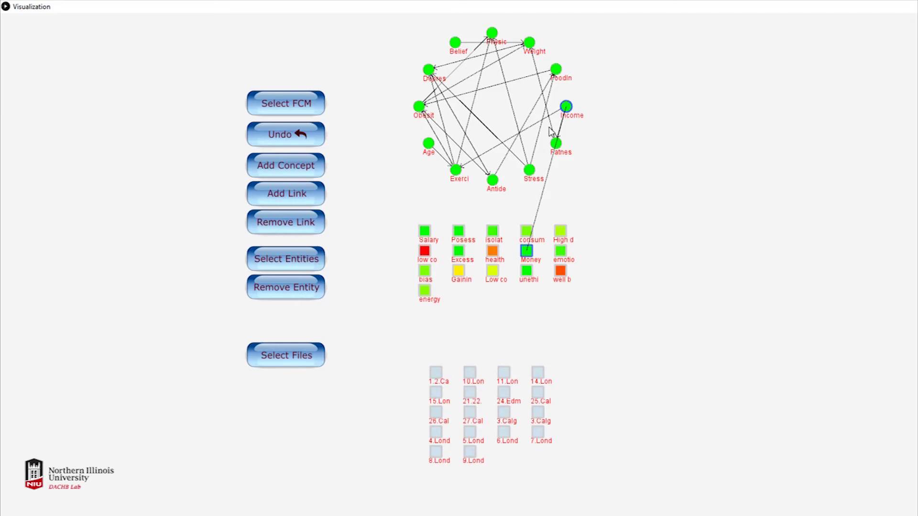
pyautogui.click(420, 106)
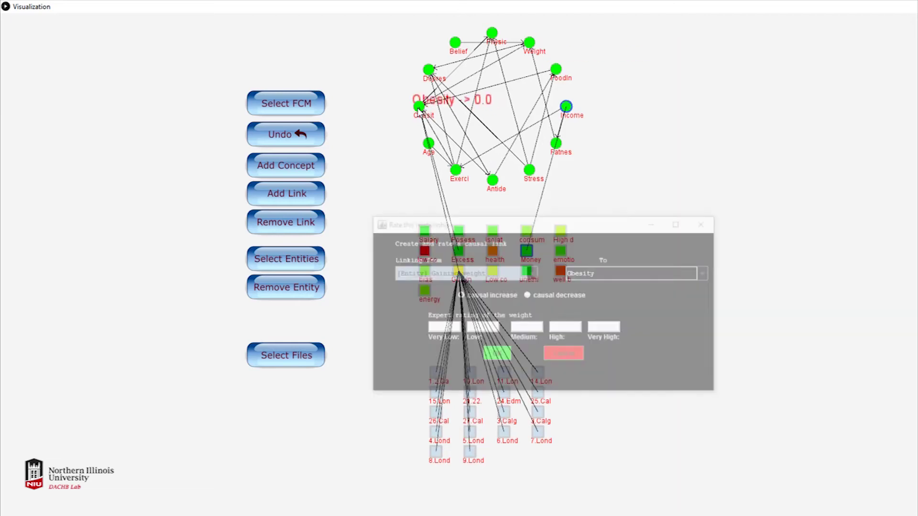
pyautogui.click(706, 223)
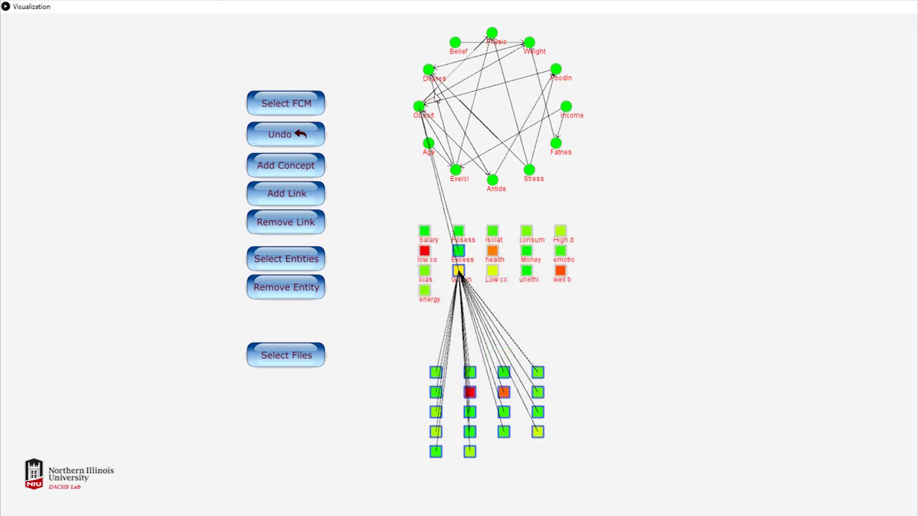
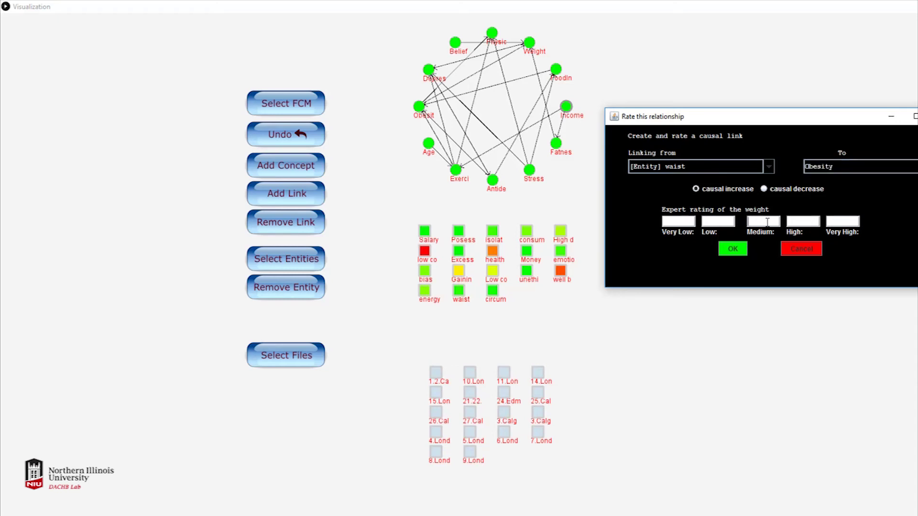
# Create a causal-increase link from the waist entity to Obesity, with an expert weight rating of 1 under Medium
pyautogui.write('1')
pyautogui.click(733, 249)
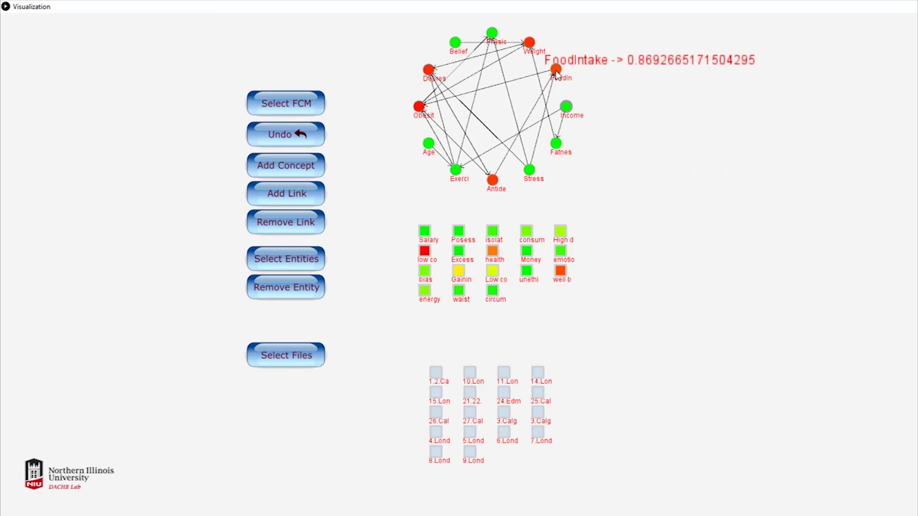
# Examine the connections of the Weight discrimination, FoodIntake, Depression and Obesity concepts and of the circumference entity
pyautogui.click(533, 53)
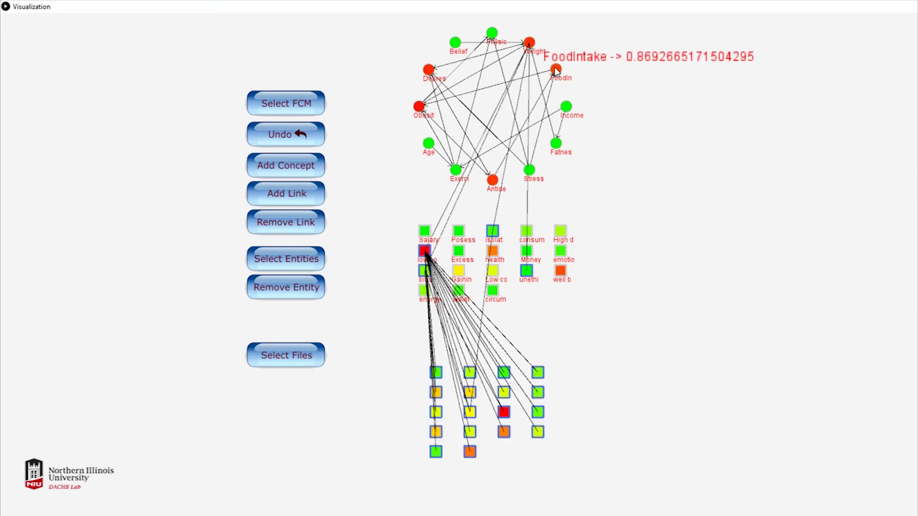
pyautogui.click(556, 70)
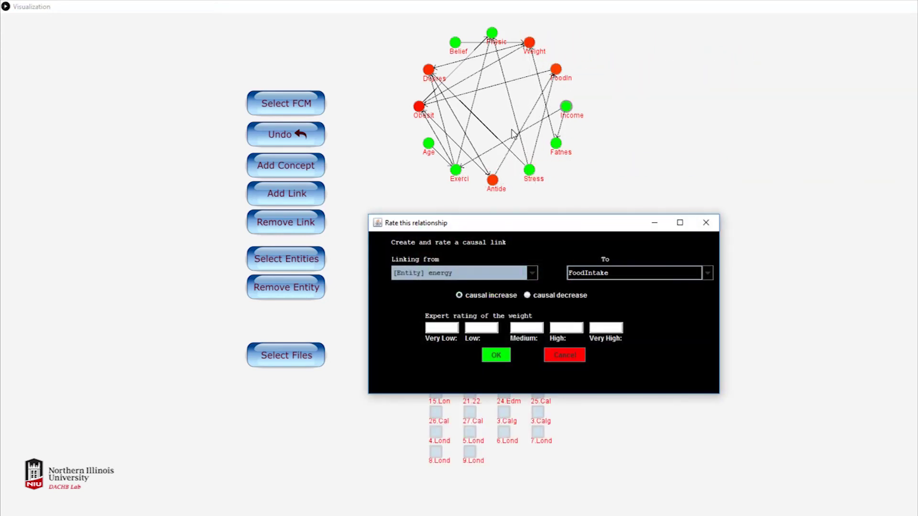
pyautogui.click(704, 223)
pyautogui.click(428, 71)
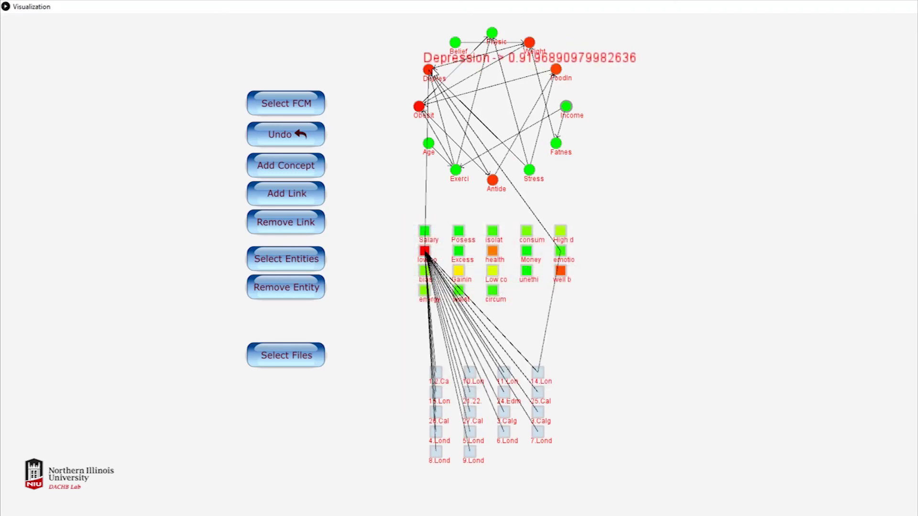
pyautogui.click(418, 115)
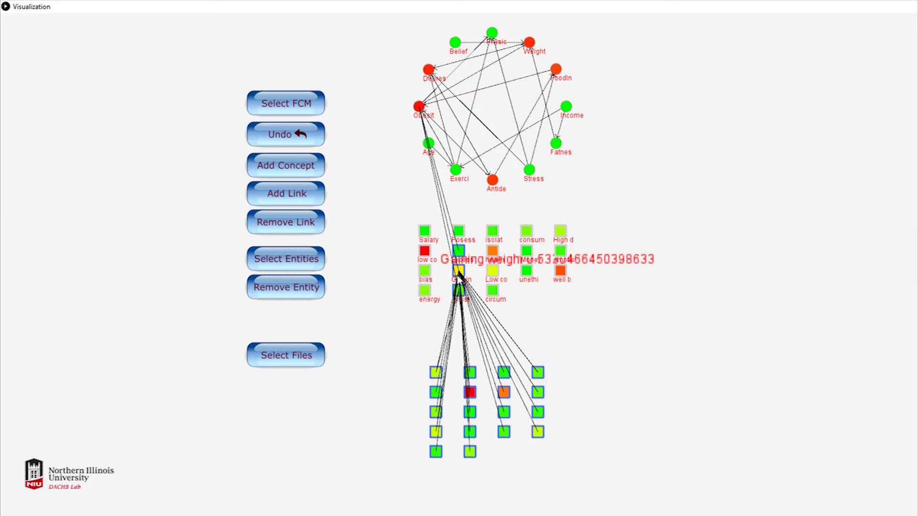
pyautogui.click(492, 290)
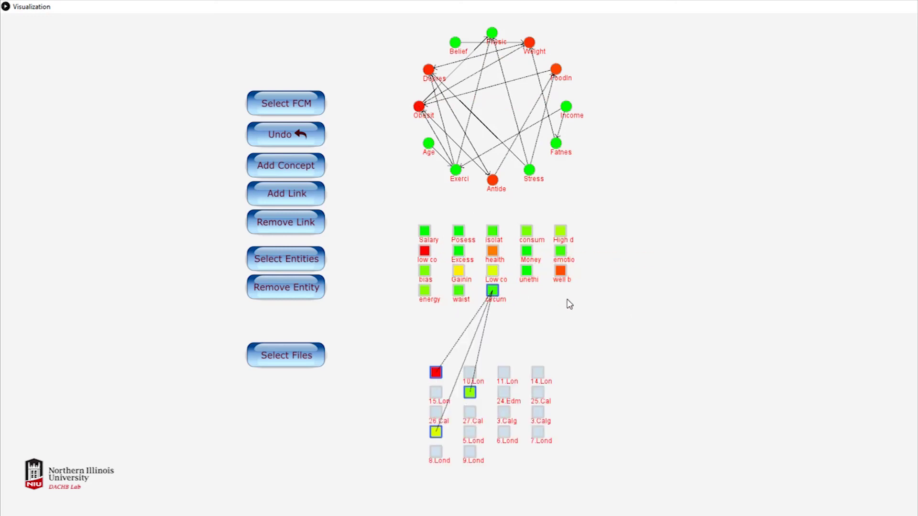
# Start a new causal link and choose the circumference entity as its source
pyautogui.click(294, 196)
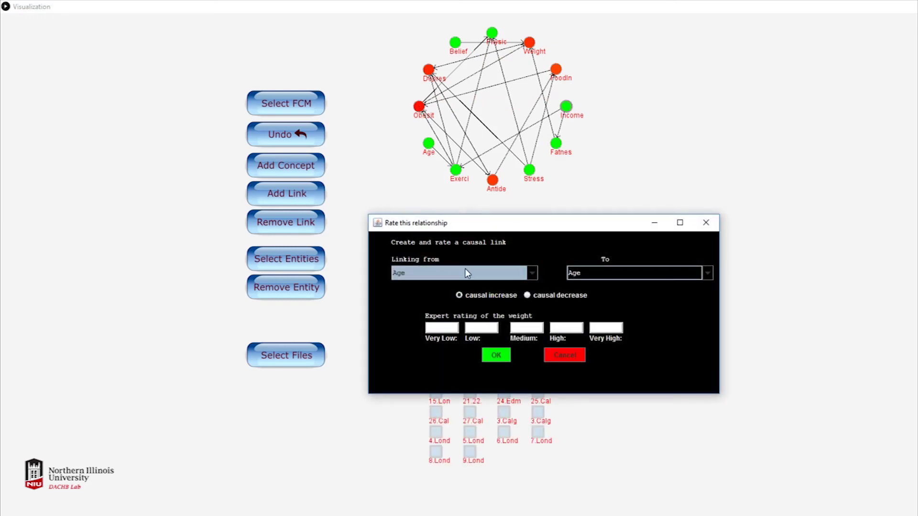
pyautogui.click(533, 273)
pyautogui.moveTo(534, 301); pyautogui.dragTo(514, 361)
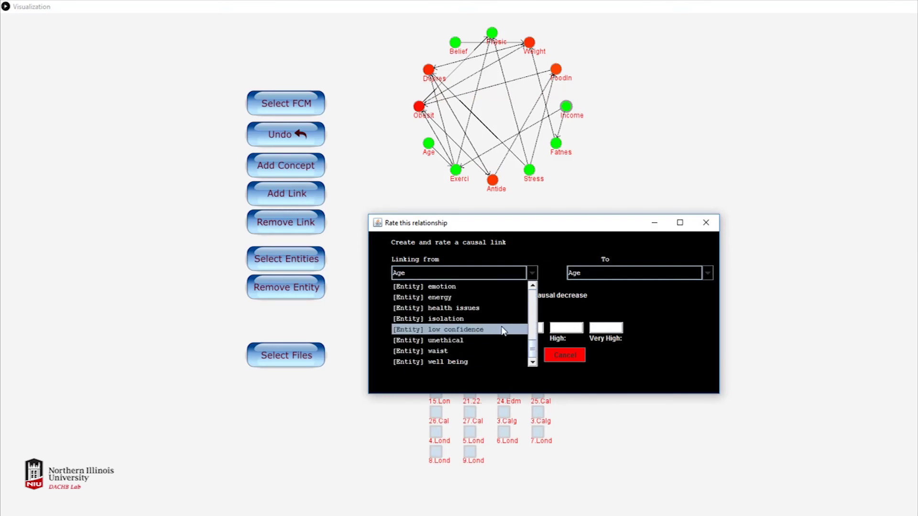
pyautogui.scroll(7, 497, 329)
pyautogui.scroll(-1, 488, 331)
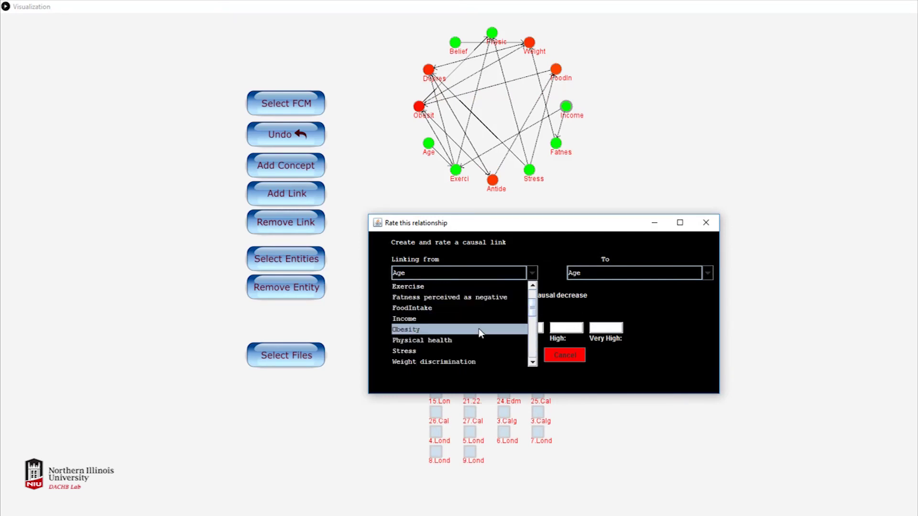
pyautogui.click(454, 330)
pyautogui.click(679, 277)
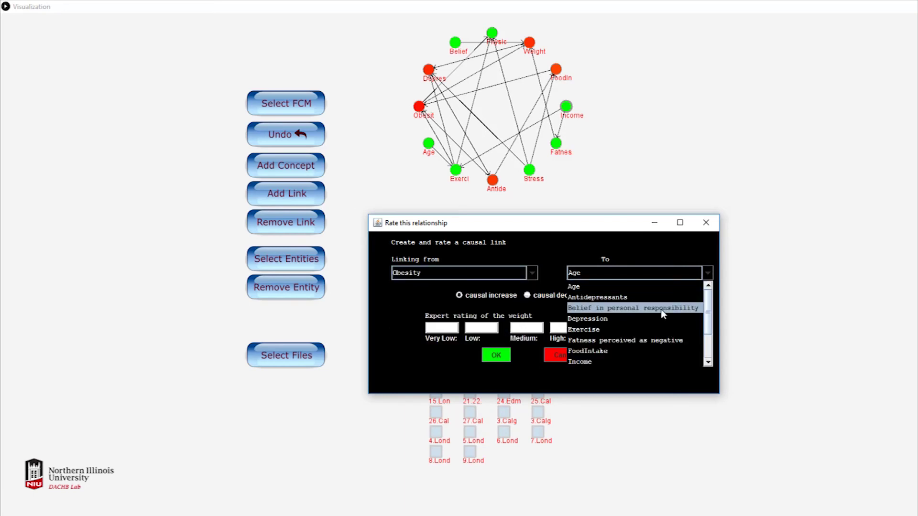
pyautogui.click(531, 273)
pyautogui.scroll(-2, 478, 323)
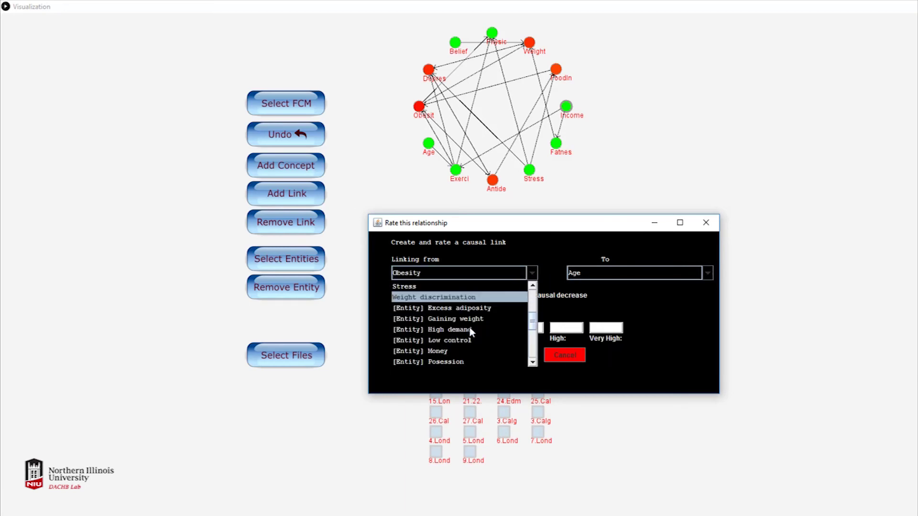
pyautogui.scroll(-2, 478, 323)
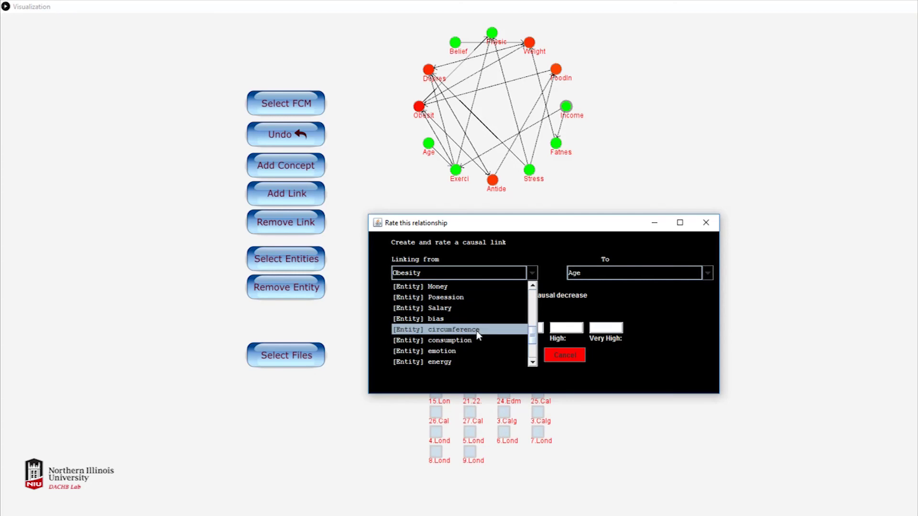
pyautogui.click(477, 330)
# Choose Obesity as the target of the circumference link and create it as a causal increase
pyautogui.click(679, 278)
pyautogui.scroll(-1, 625, 349)
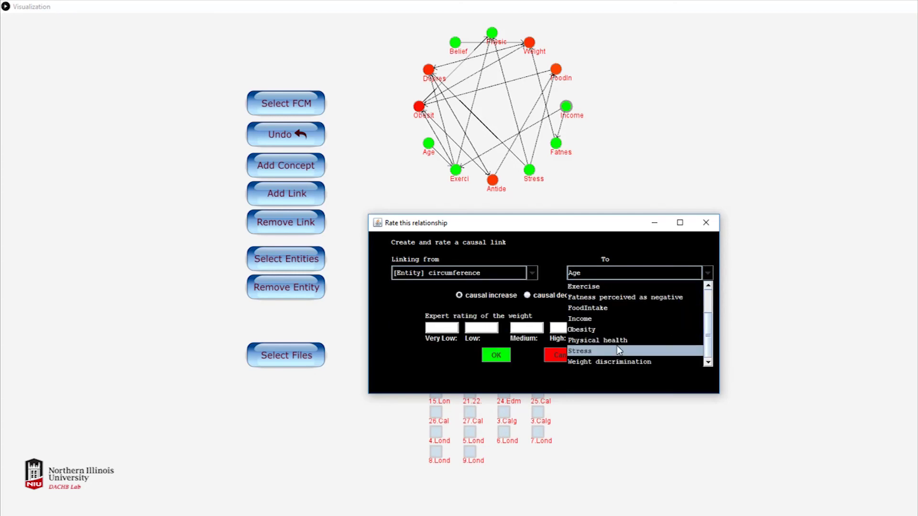
pyautogui.scroll(2, 612, 347)
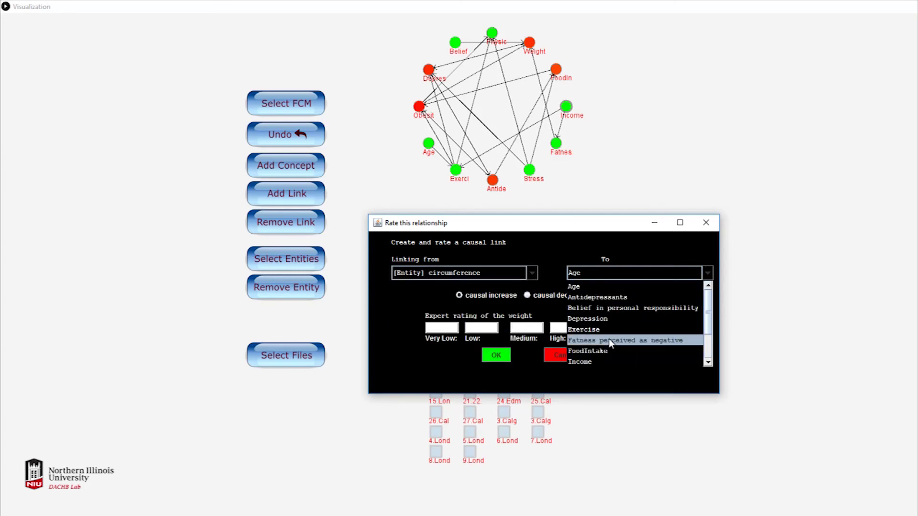
pyautogui.scroll(-1, 609, 345)
pyautogui.click(607, 343)
pyautogui.click(496, 355)
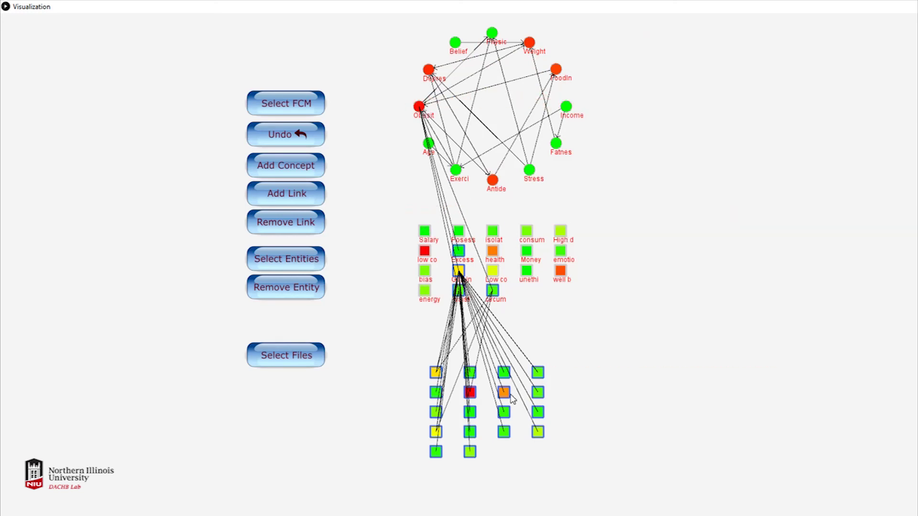
# Examine the value of the Obesity concept and the connections of High demand, Obesity and Money
pyautogui.moveTo(419, 106)
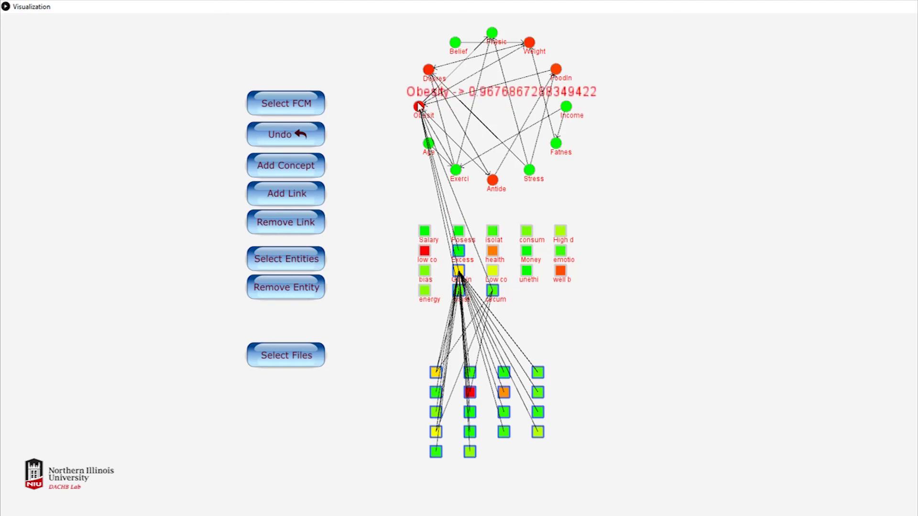
pyautogui.click(561, 231)
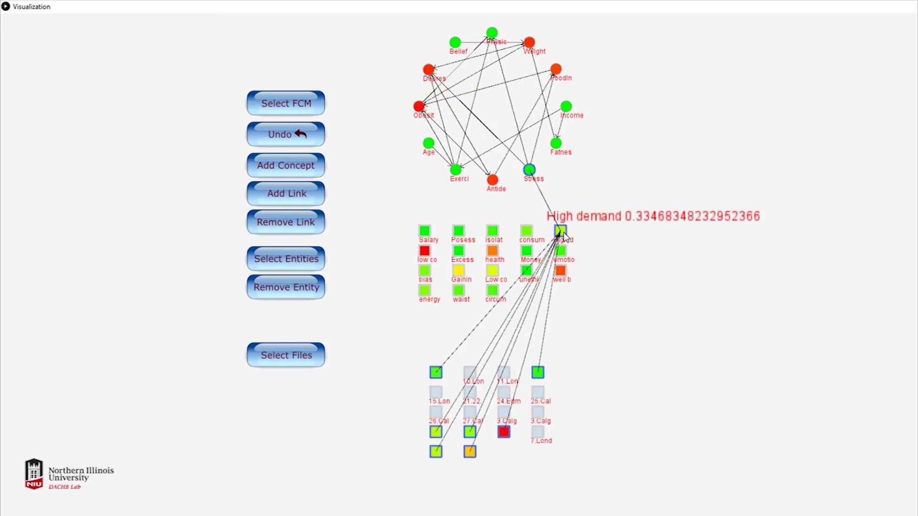
pyautogui.click(419, 107)
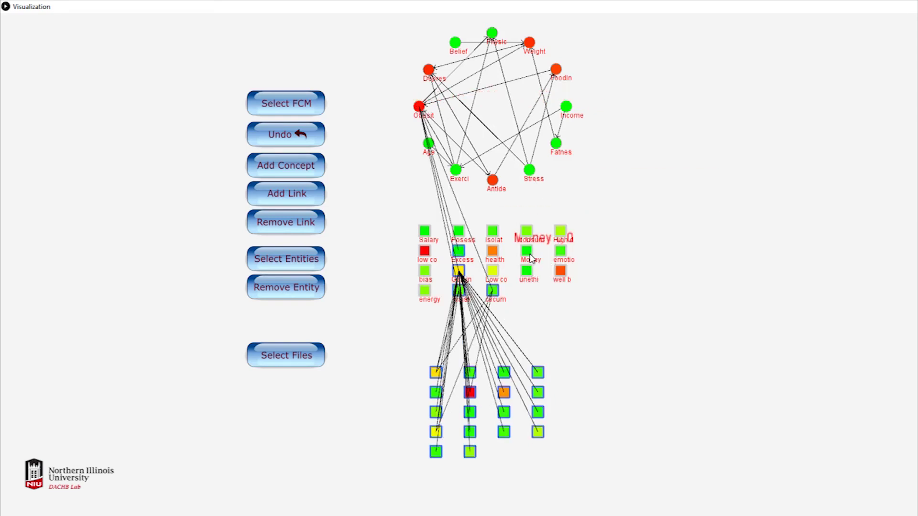
pyautogui.click(527, 252)
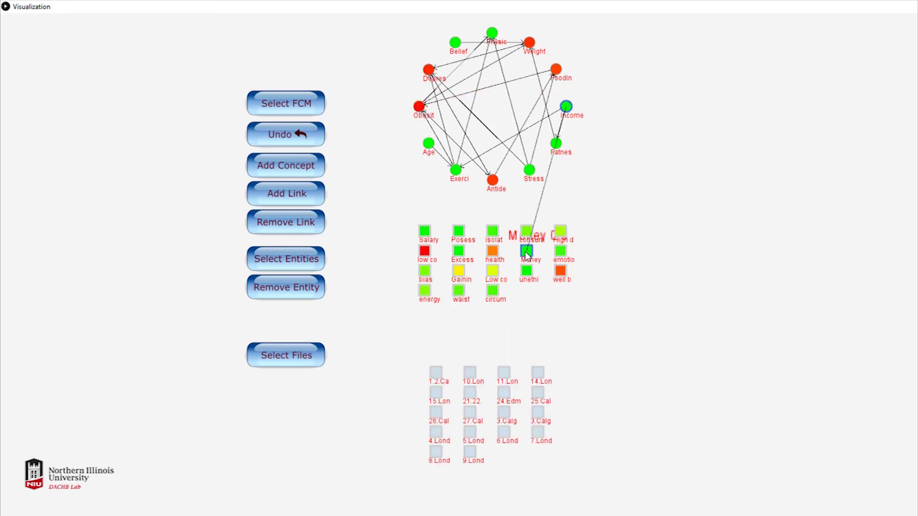
# Add the word treatment from the 24.Edm document's word list as a new entity
pyautogui.click(504, 393)
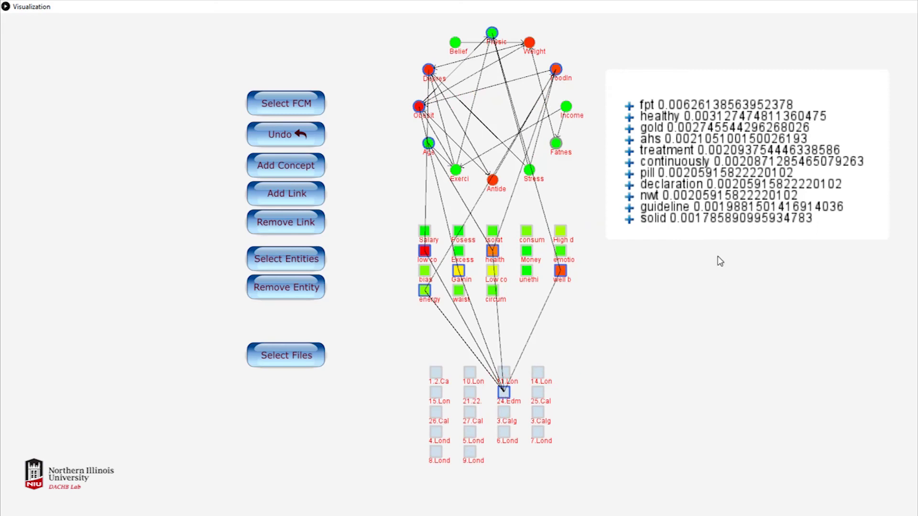
pyautogui.click(629, 151)
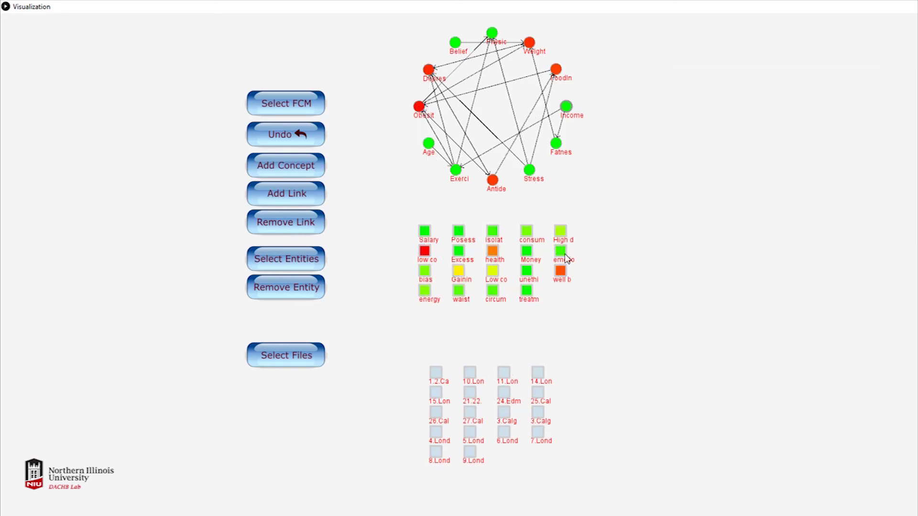
# Create a causal-decrease link from the treatment entity to Obesity, with an expert weight rating of 1 under High
pyautogui.click(309, 201)
pyautogui.click(525, 276)
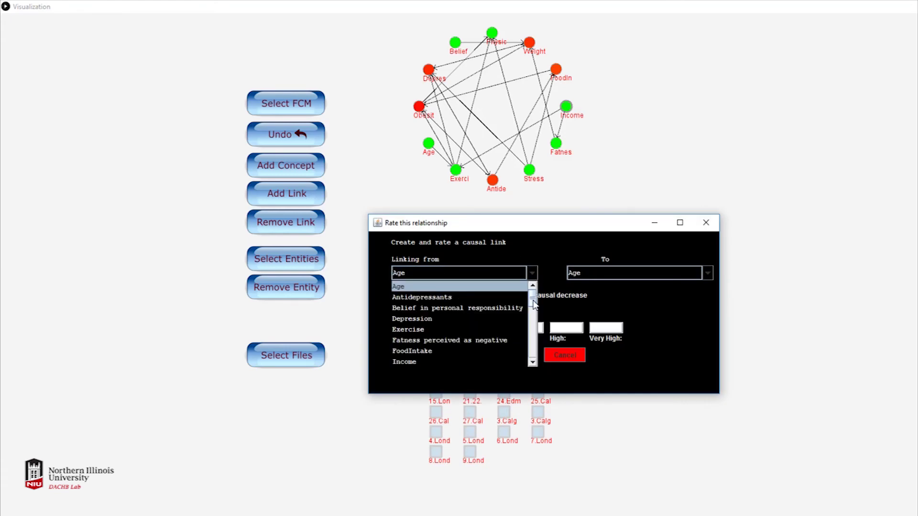
pyautogui.moveTo(534, 305); pyautogui.dragTo(531, 337)
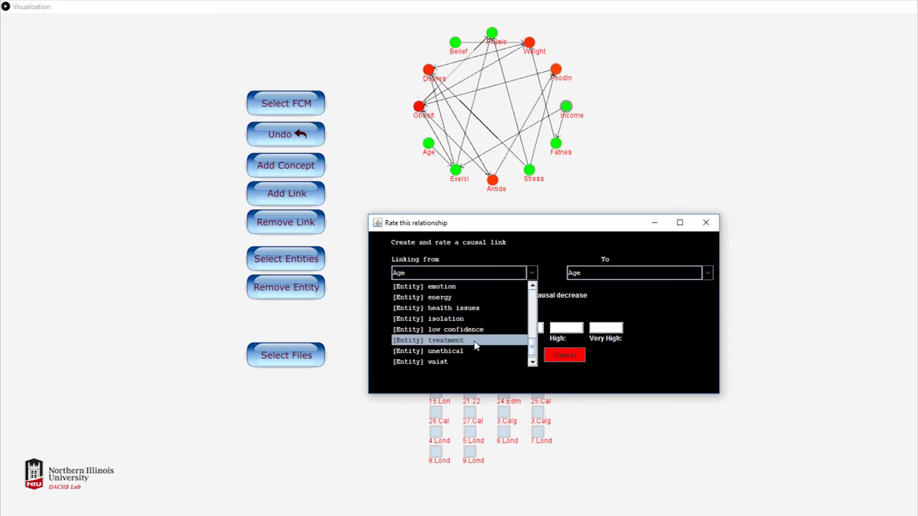
pyautogui.click(478, 341)
pyautogui.click(696, 277)
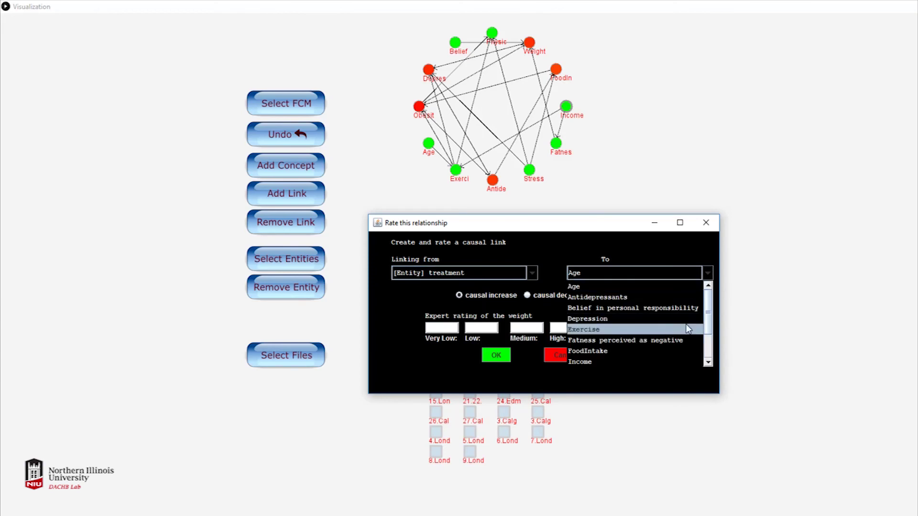
pyautogui.moveTo(713, 310); pyautogui.dragTo(710, 330)
pyautogui.click(625, 337)
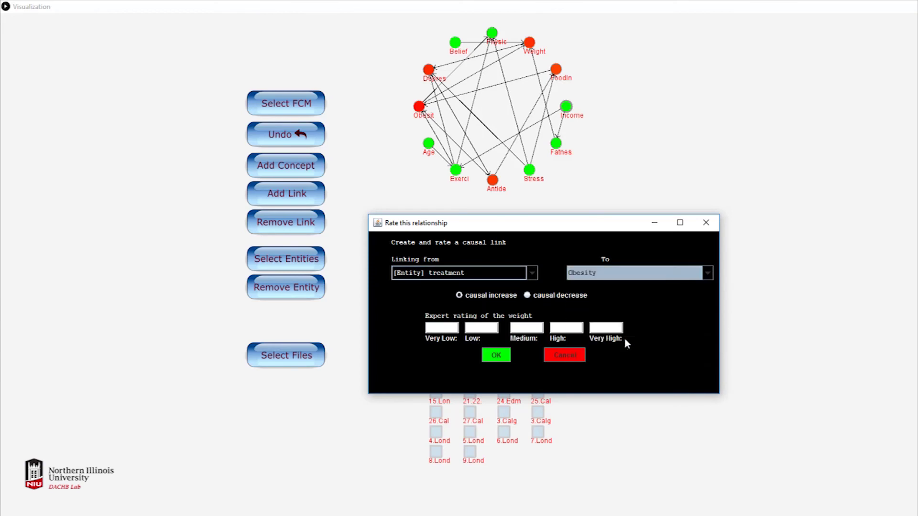
pyautogui.click(555, 329)
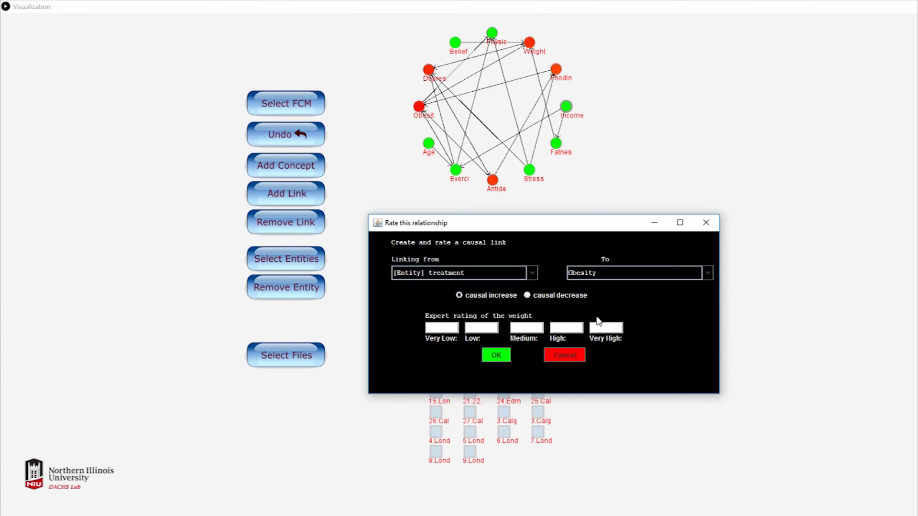
pyautogui.click(536, 297)
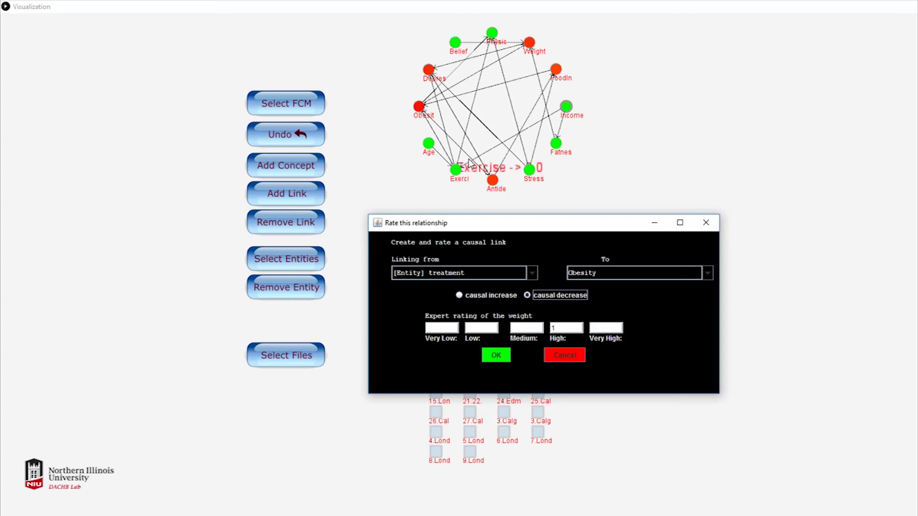
pyautogui.click(498, 358)
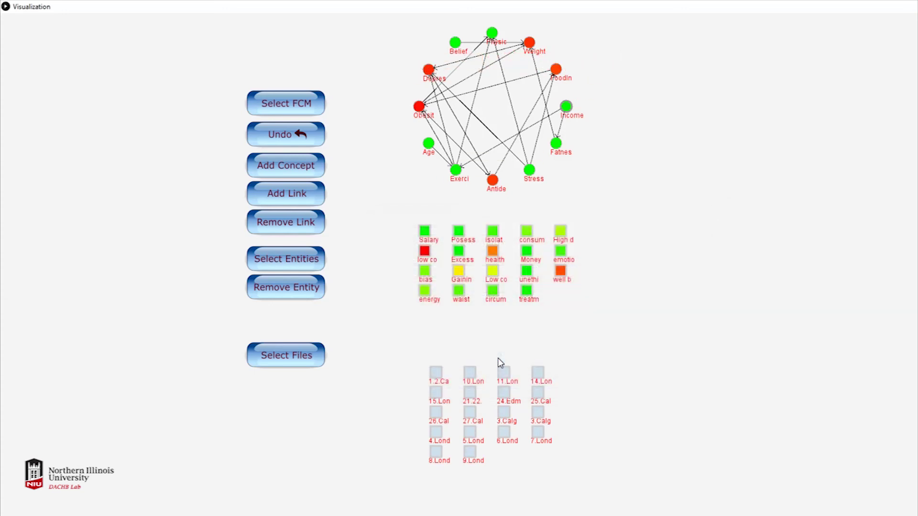
# Dismiss the reopened link rating dialog and examine the treatment and Money entities' connections along with the surrounding concepts' values
pyautogui.click(528, 293)
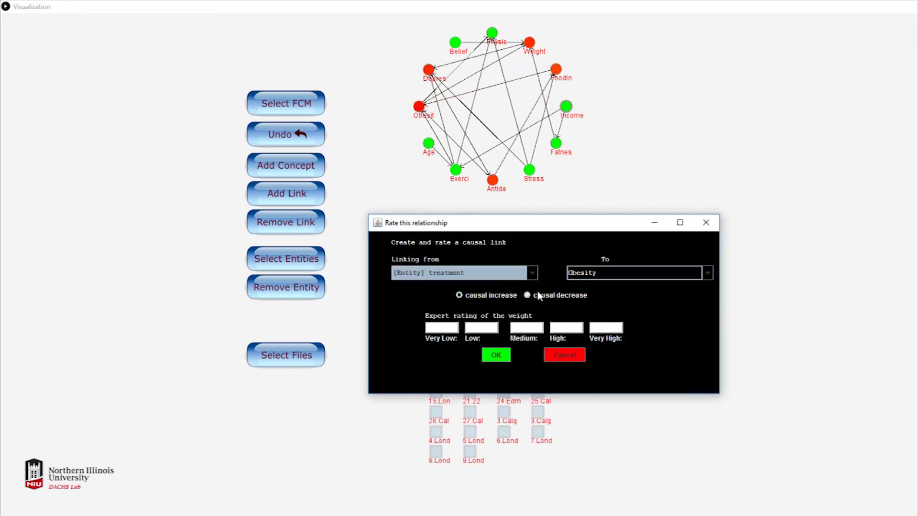
pyautogui.click(704, 223)
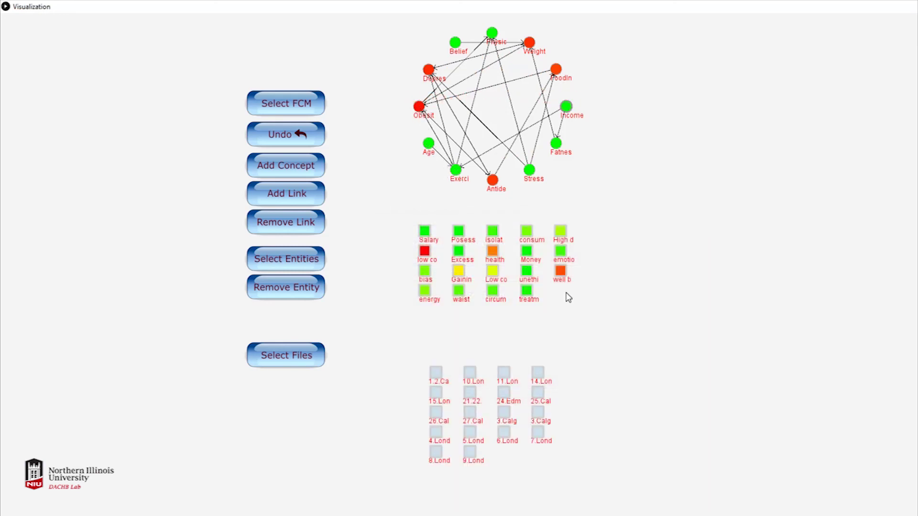
pyautogui.moveTo(527, 293)
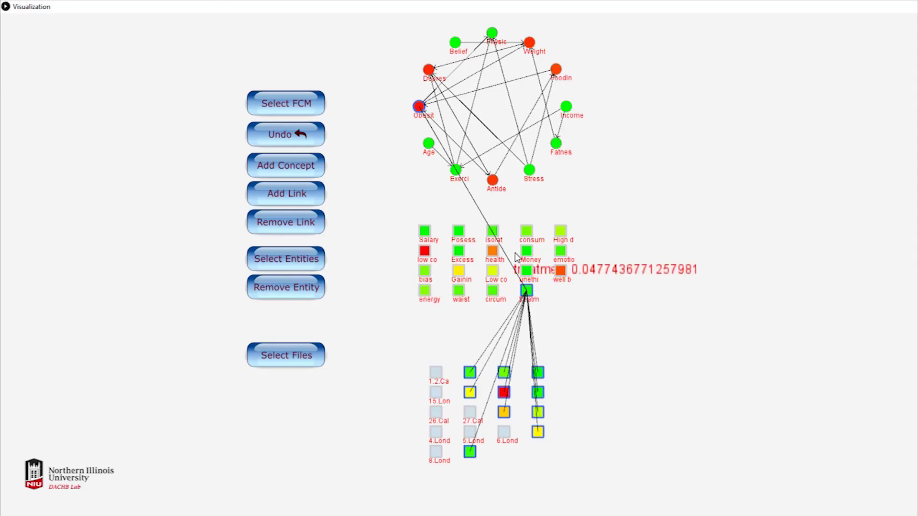
pyautogui.moveTo(427, 121)
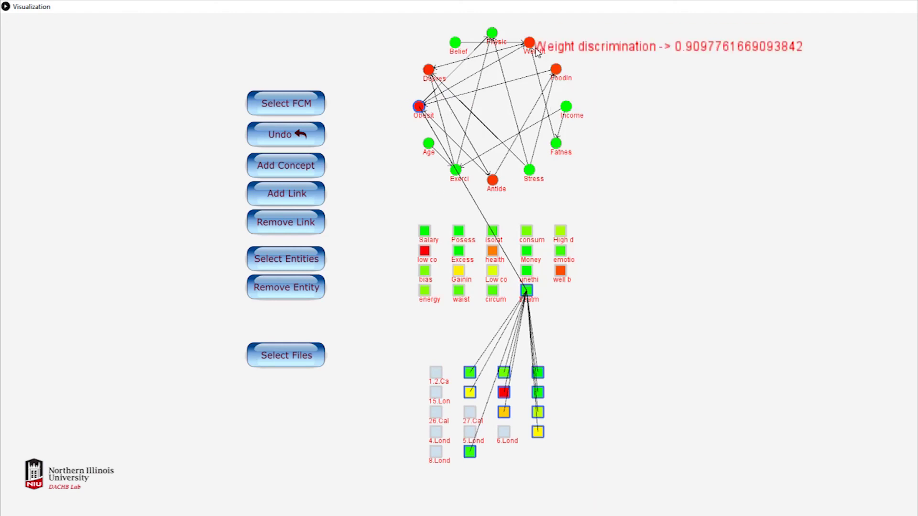
pyautogui.moveTo(457, 58)
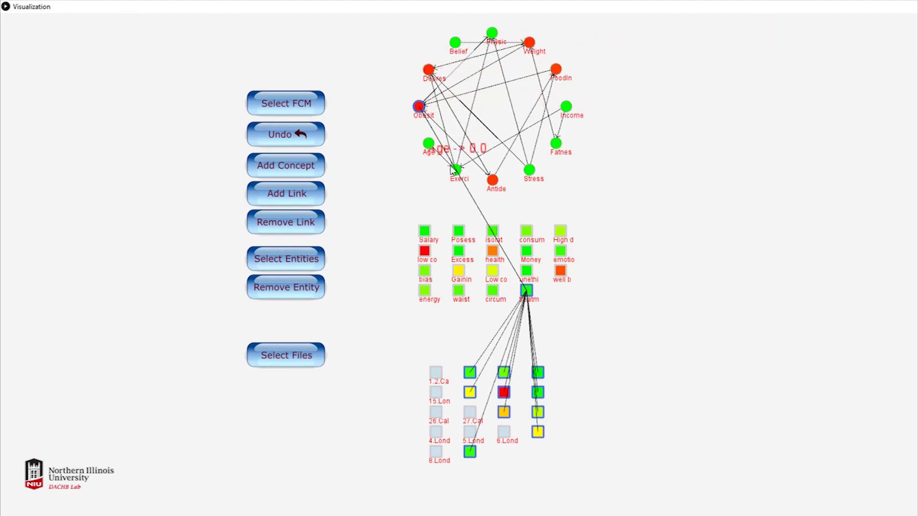
pyautogui.moveTo(576, 173)
pyautogui.click(528, 252)
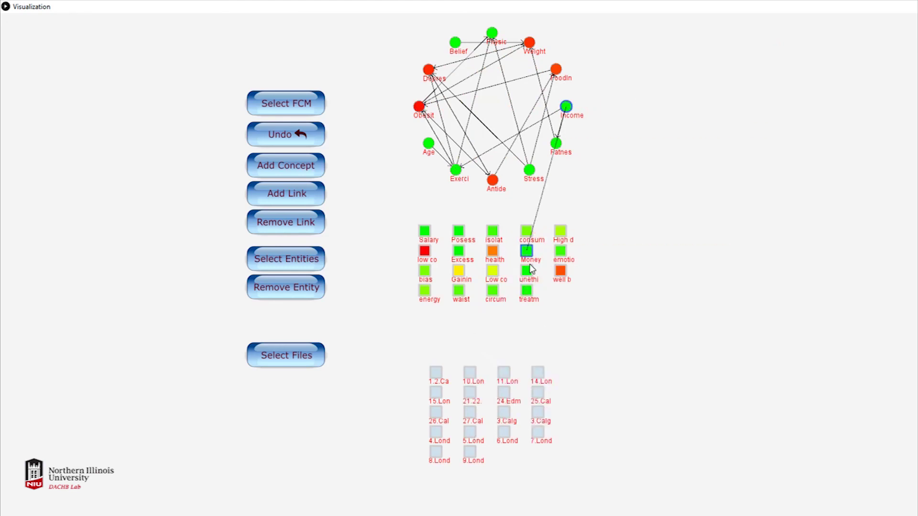
pyautogui.moveTo(528, 268)
# Create a causal-decrease link from the Money entity to Obesity, with an expert weight rating of 1 under Low
pyautogui.click(313, 197)
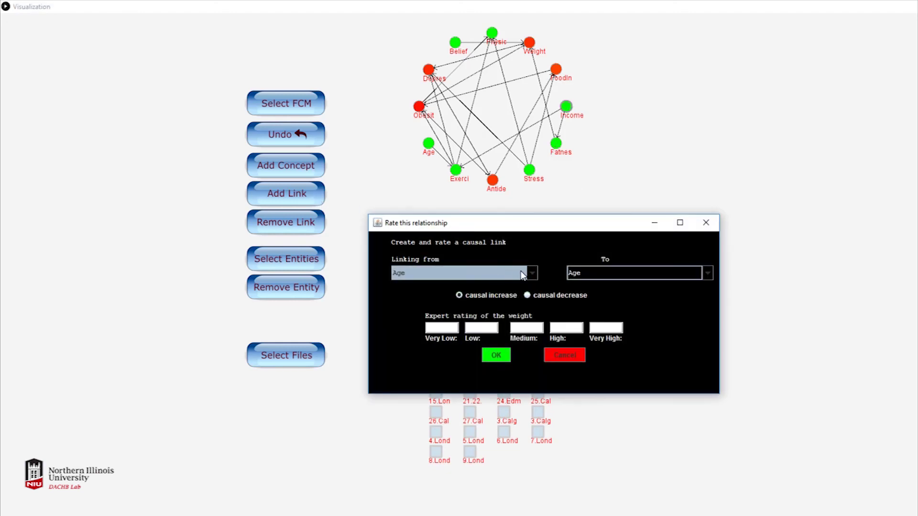
pyautogui.click(522, 275)
pyautogui.moveTo(530, 306); pyautogui.dragTo(530, 332)
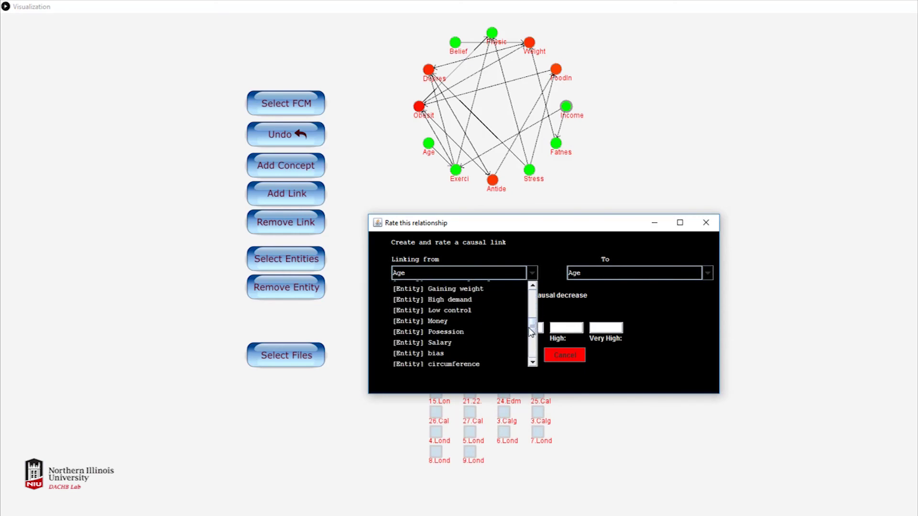
pyautogui.click(467, 321)
pyautogui.click(676, 276)
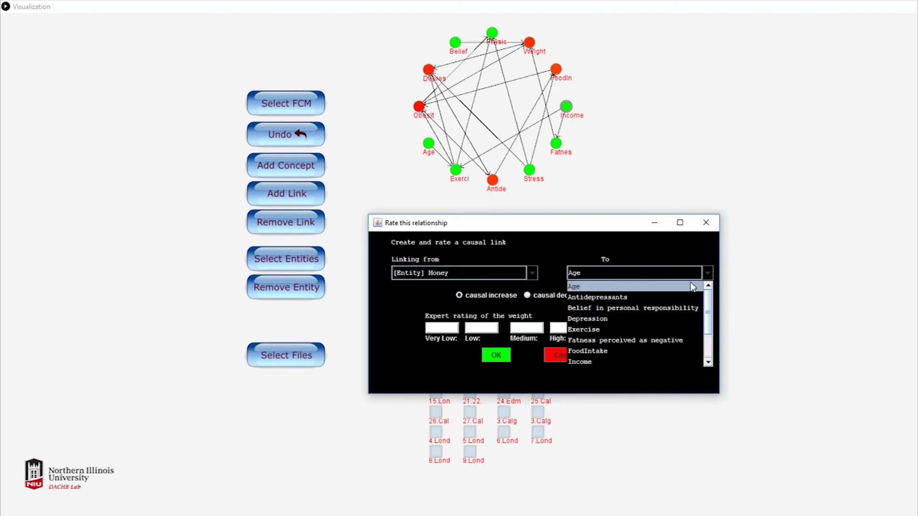
pyautogui.scroll(-2, 708, 306)
pyautogui.click(636, 332)
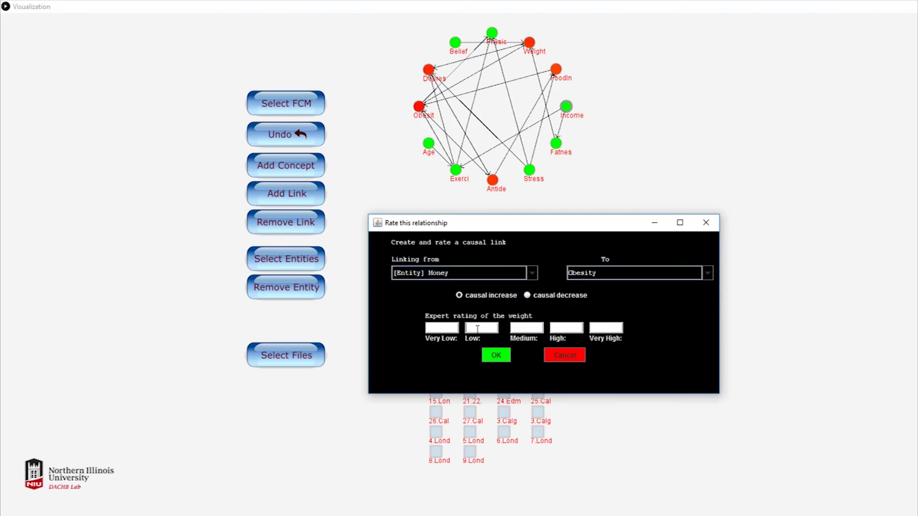
pyautogui.click(528, 296)
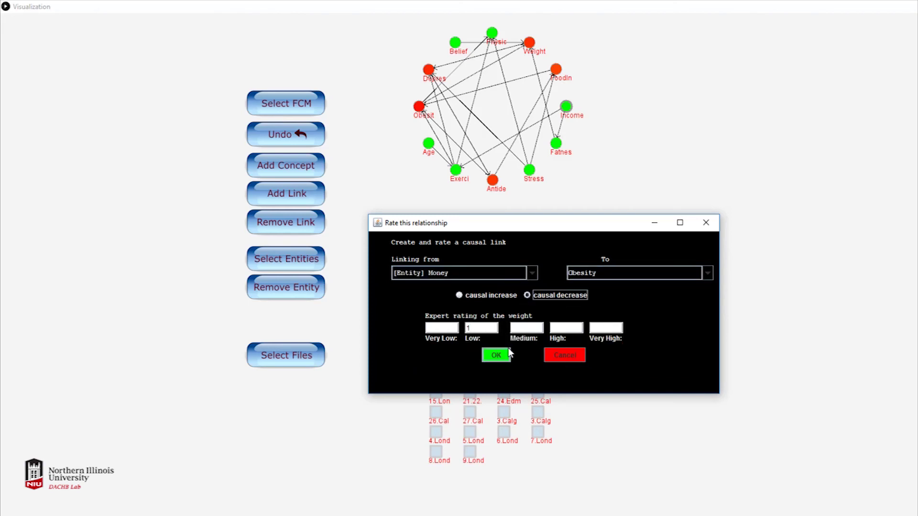
pyautogui.click(496, 355)
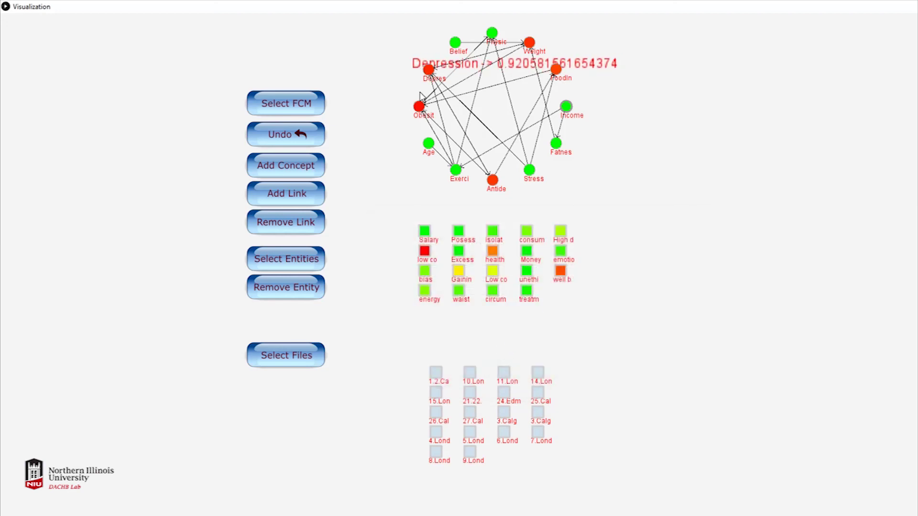
# Examine the Obesity concept's connections, dismiss the reopened link rating dialog, and review the values of entities and concepts such as High demand and Physical health
pyautogui.click(419, 108)
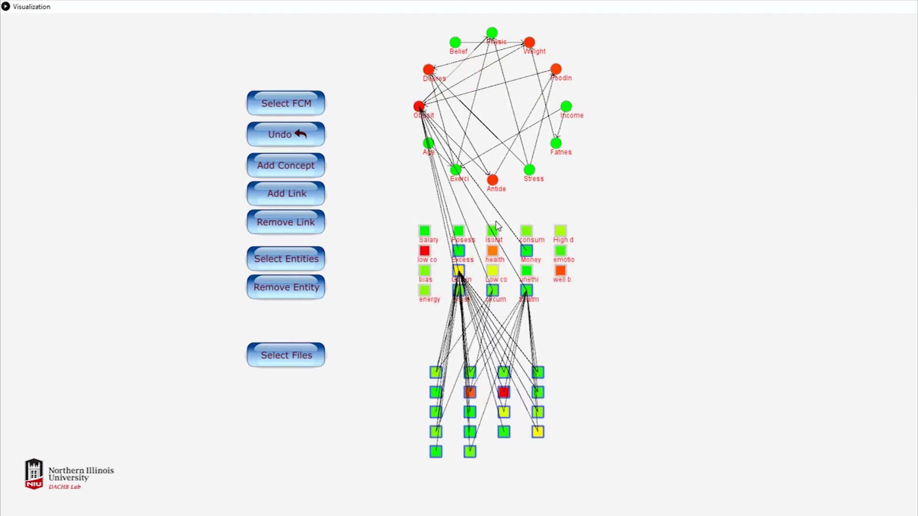
pyautogui.click(527, 249)
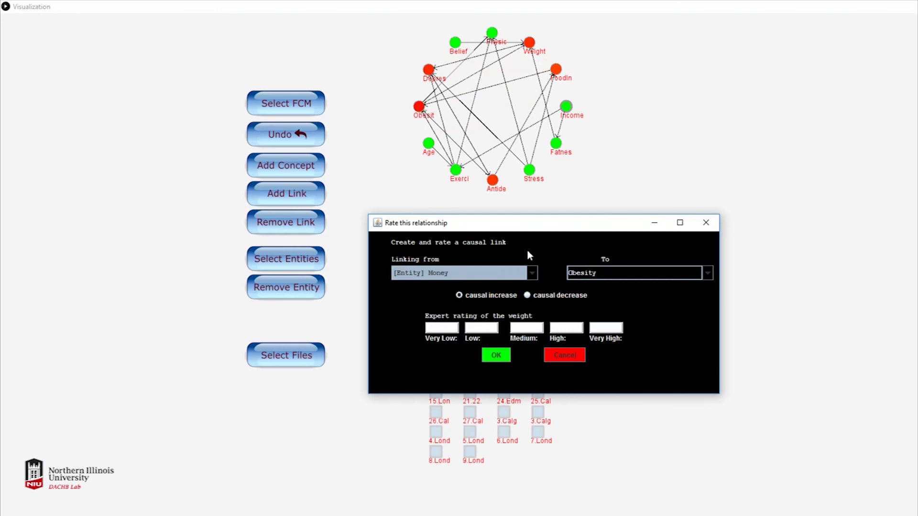
pyautogui.click(702, 221)
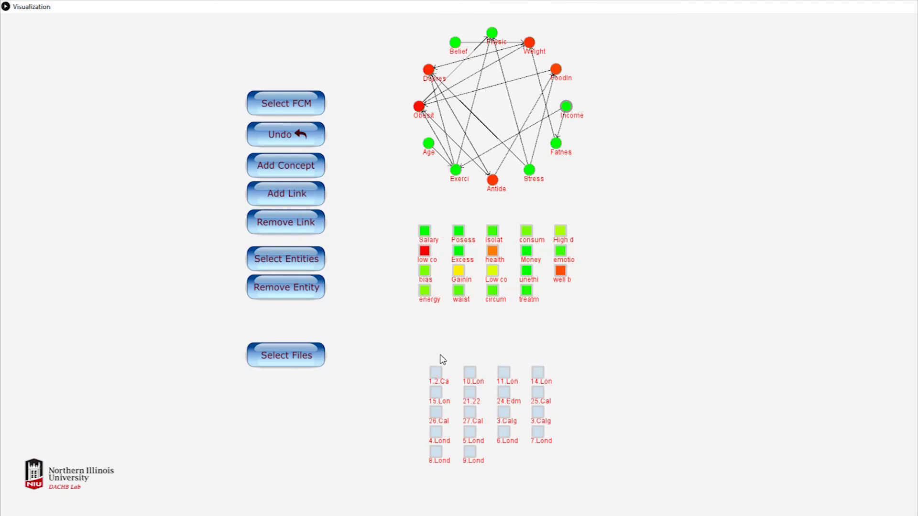
pyautogui.moveTo(424, 234)
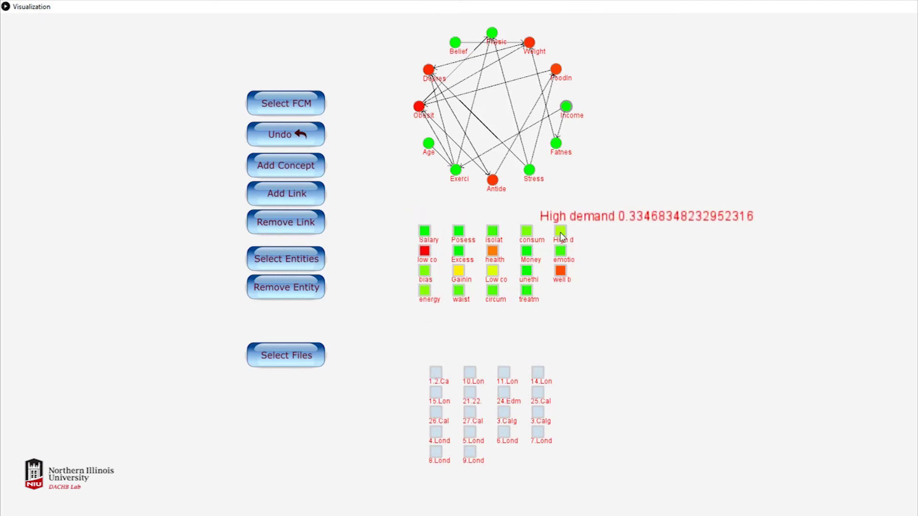
pyautogui.moveTo(458, 44)
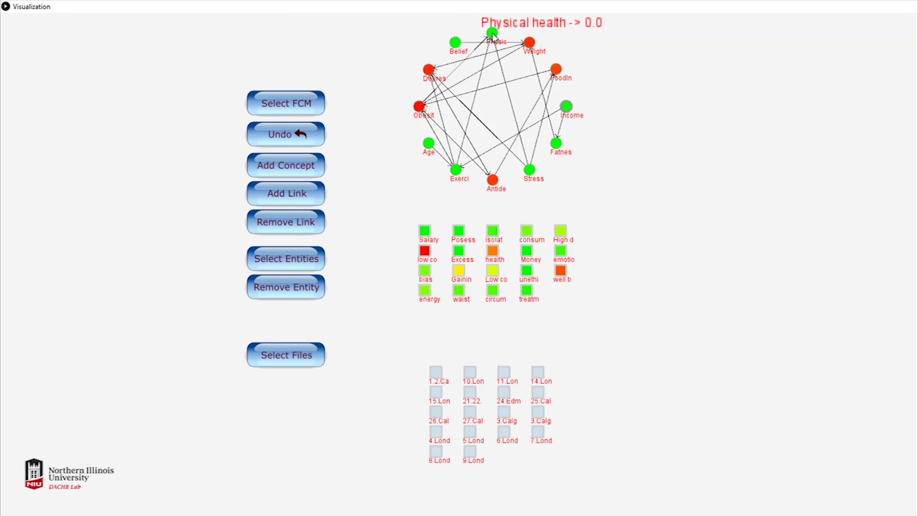